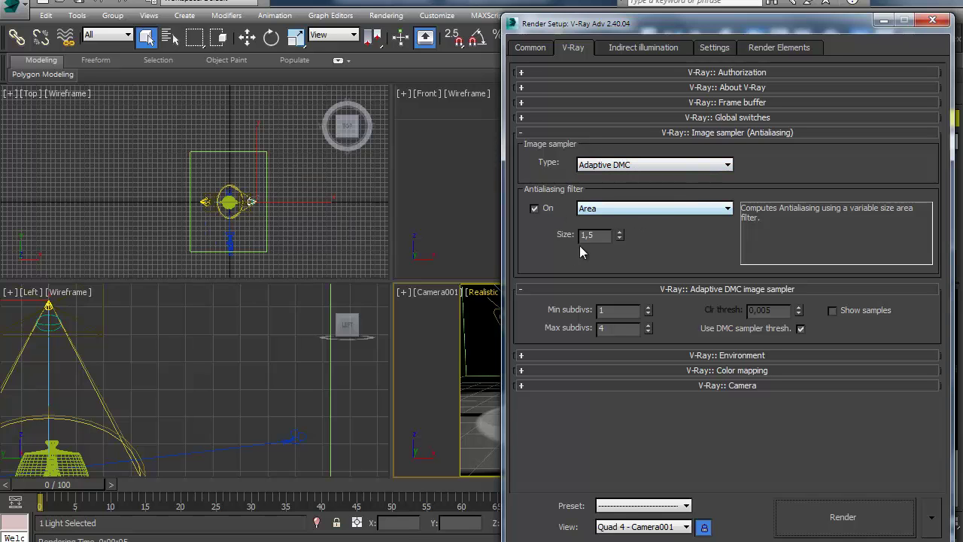
# Review the Adaptive DMC image sampler's subdivision options and the DMC sampler's noise threshold in the render settings
pyautogui.click(689, 289)
pyautogui.click(689, 288)
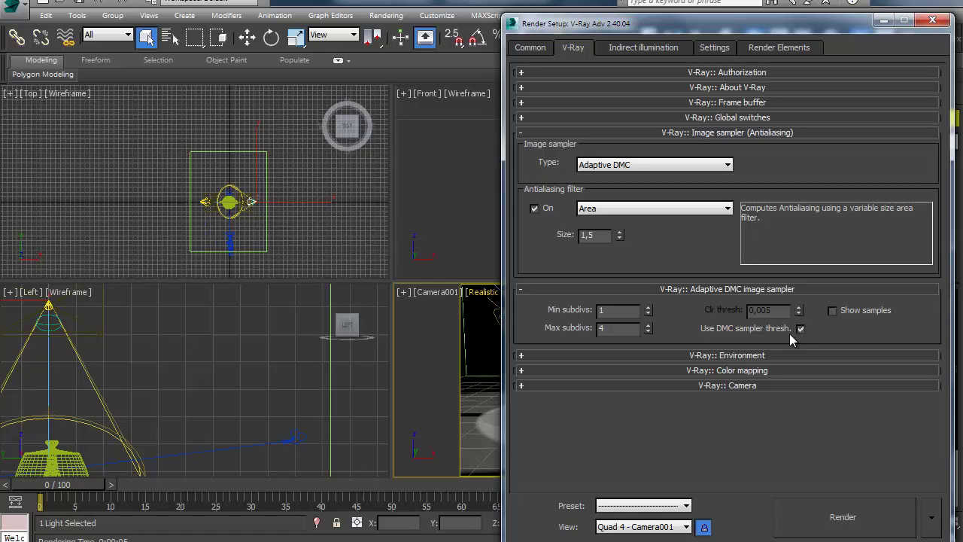
pyautogui.click(714, 48)
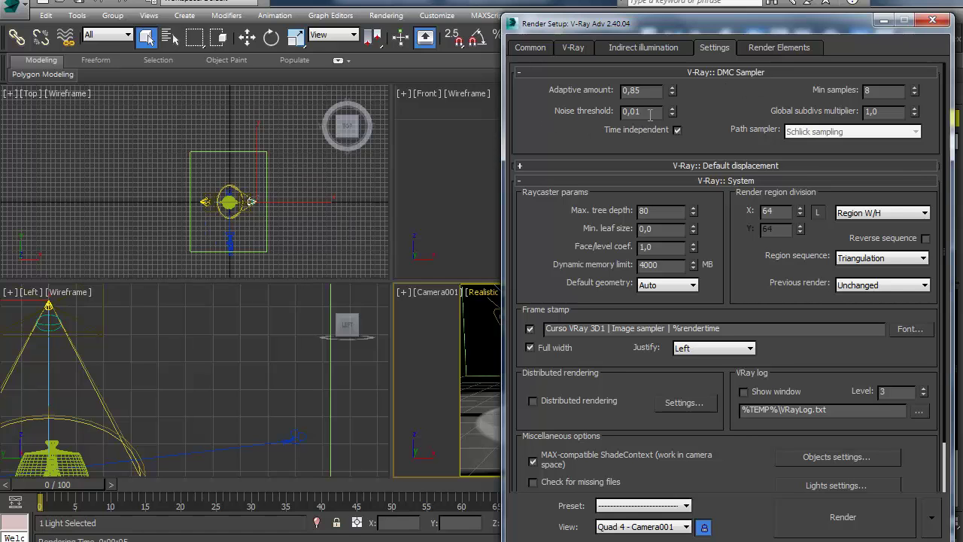
pyautogui.click(576, 48)
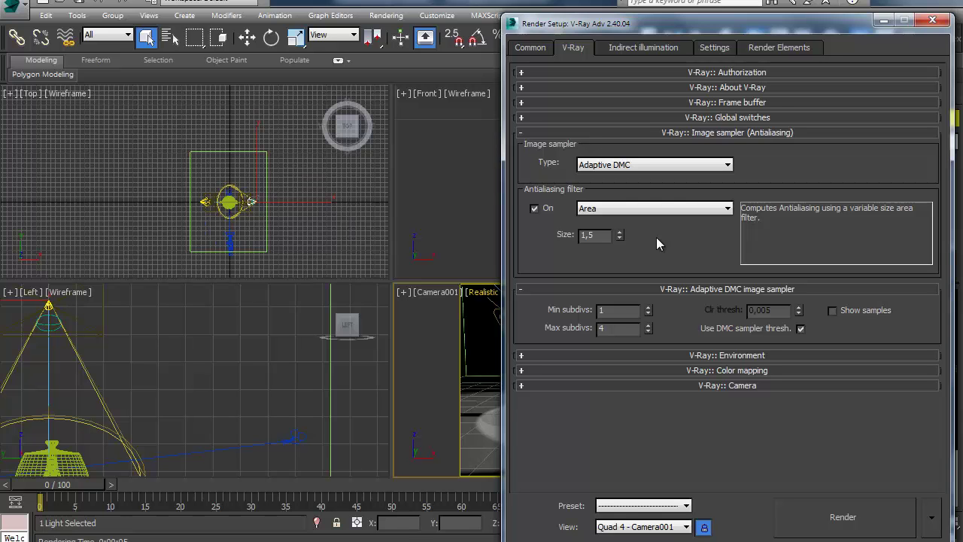
# Select the camera in the Left view and render Camera001 with the Adaptive DMC image sampler
pyautogui.moveTo(150, 367)
pyautogui.mouseDown(button='middle')
pyautogui.moveTo(161, 348)
pyautogui.moveTo(252, 323)
pyautogui.moveTo(158, 336)
pyautogui.moveTo(164, 360)
pyautogui.mouseUp(button='middle')
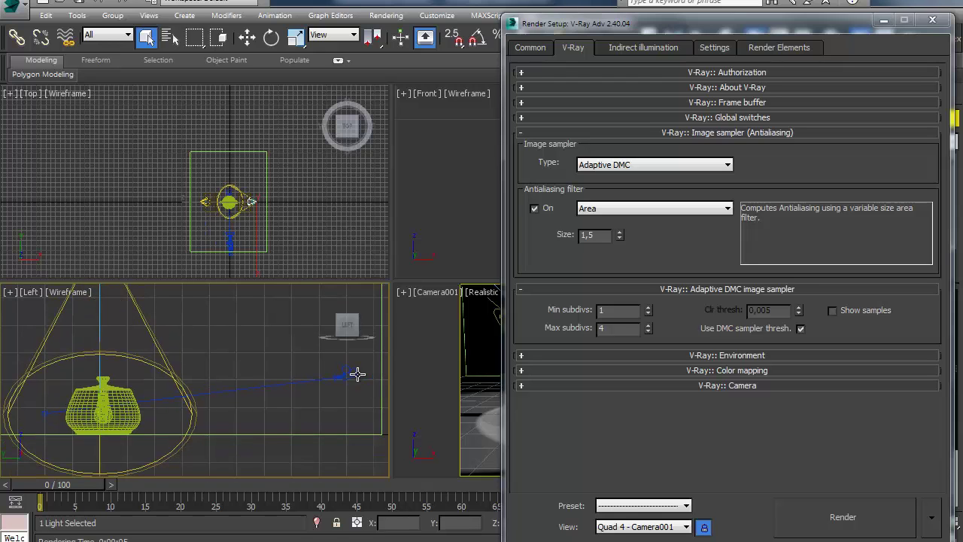
pyautogui.click(347, 374)
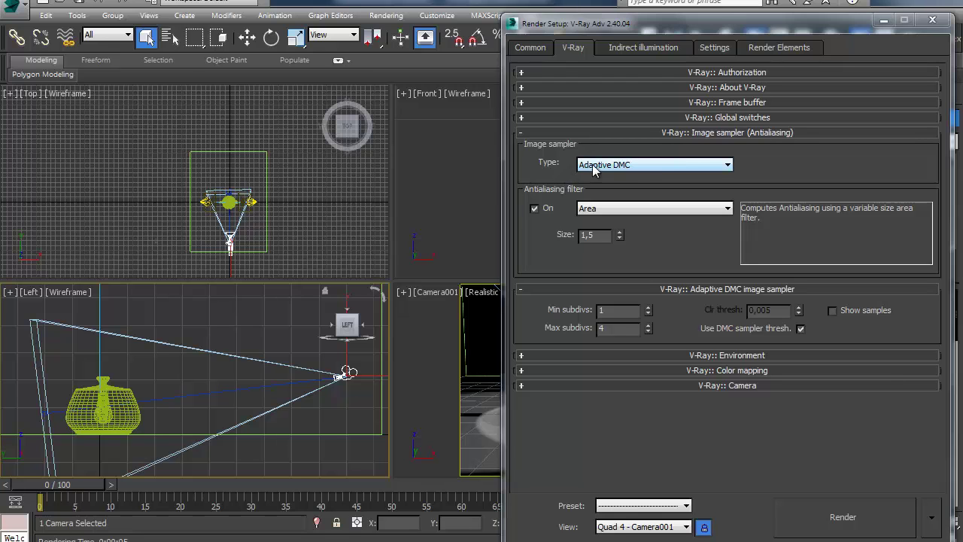
pyautogui.click(710, 167)
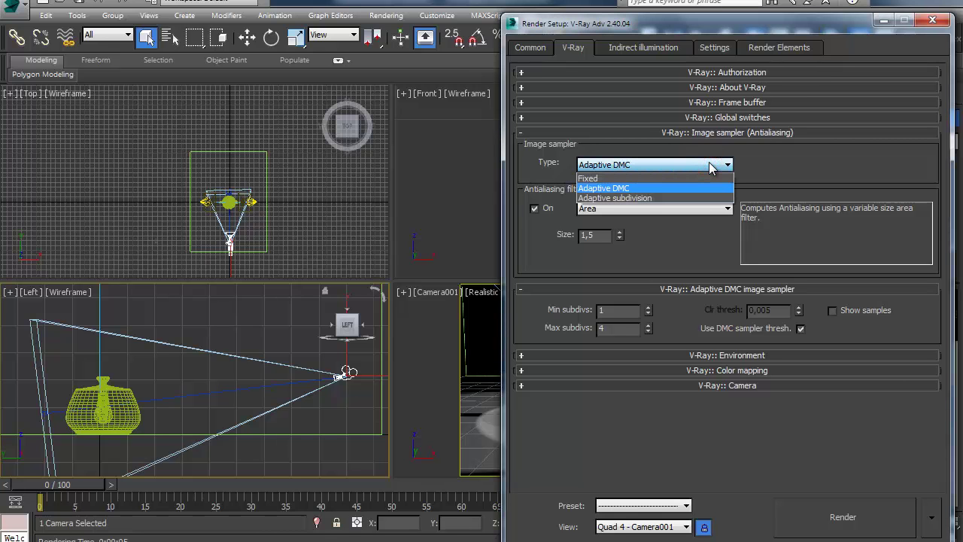
pyautogui.click(612, 189)
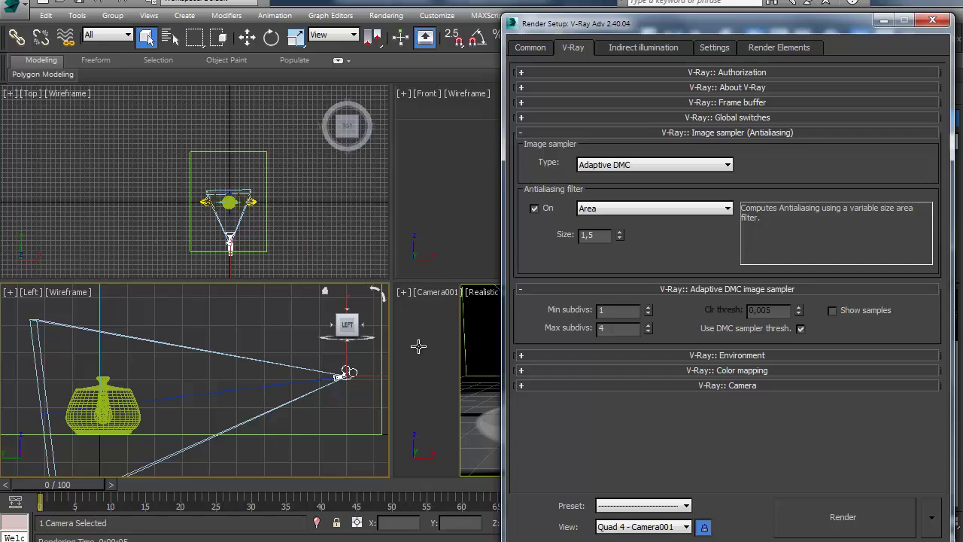
pyautogui.click(858, 519)
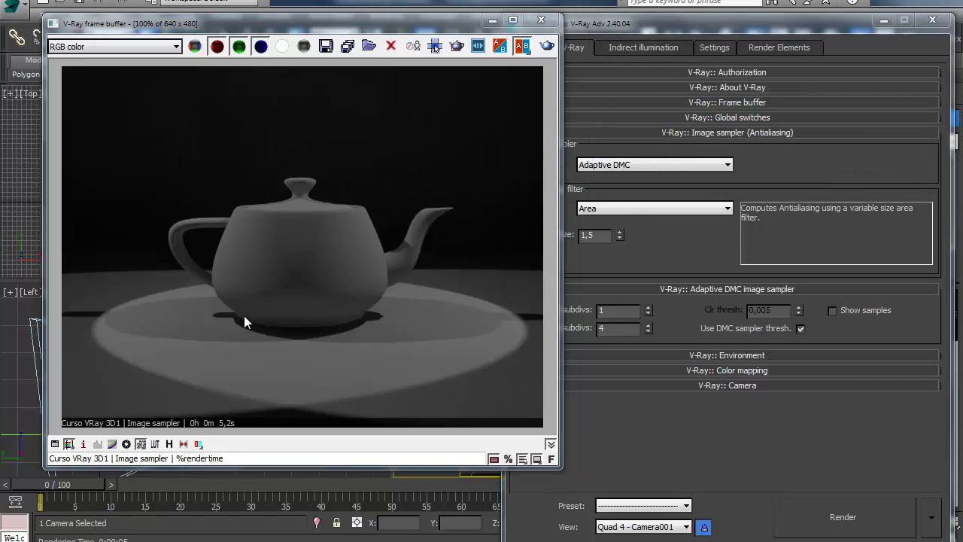
# Close the render setup and select the target spotlight in the camera view to inspect its parameters
pyautogui.click(933, 19)
pyautogui.click(668, 313)
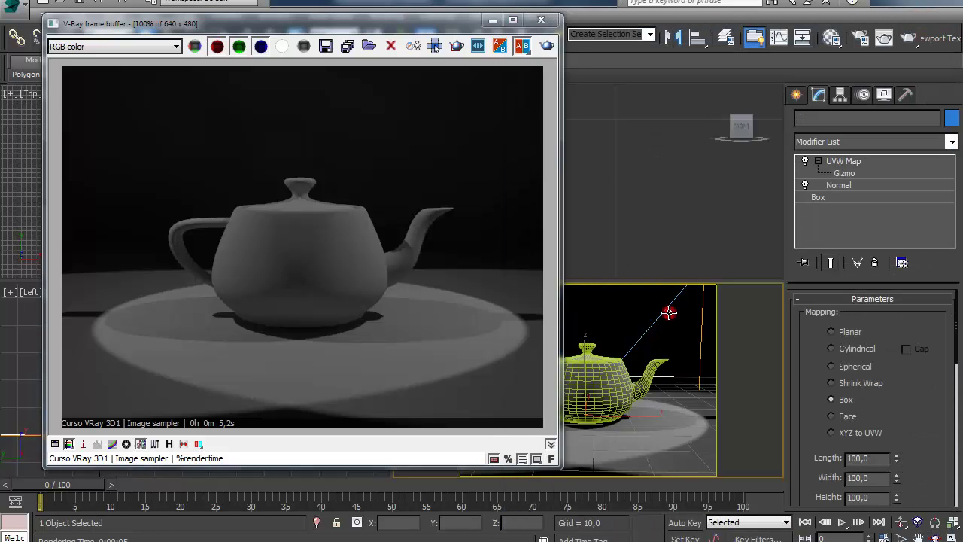
pyautogui.click(673, 323)
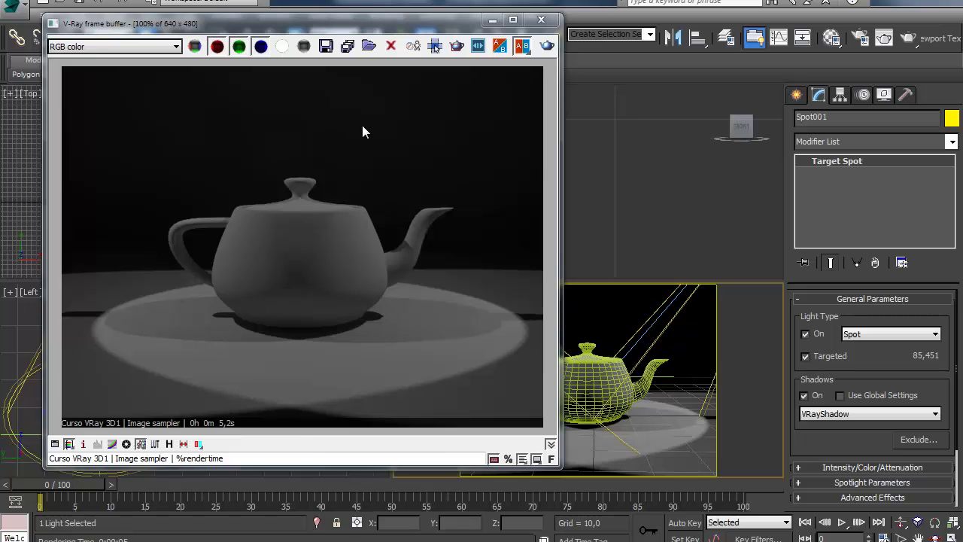
# Reopen the render setup and review V-Ray's color mapping settings
pyautogui.click(860, 39)
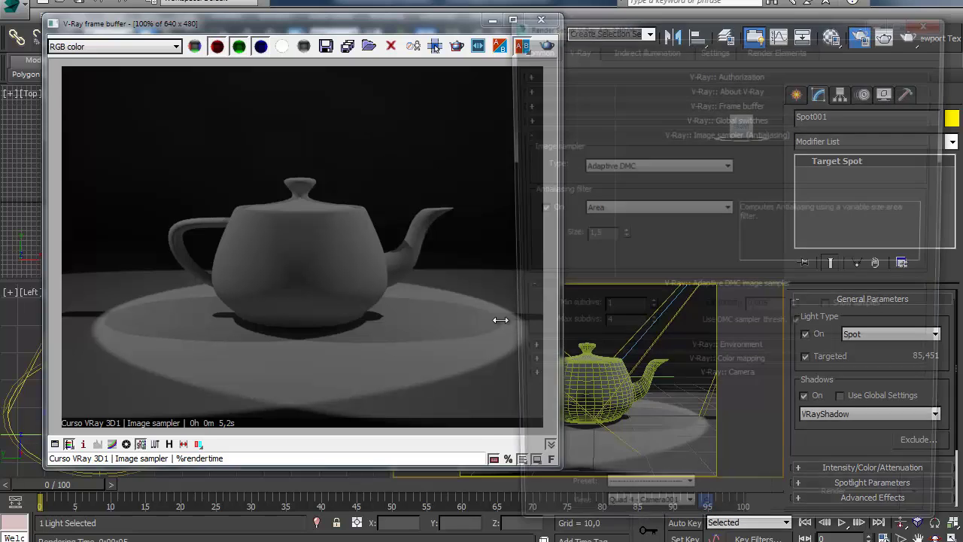
pyautogui.click(698, 371)
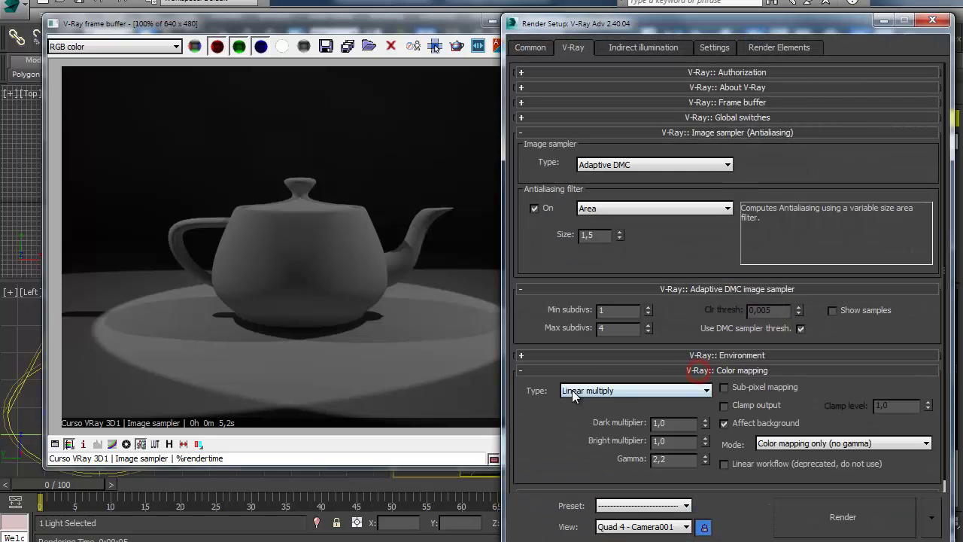
pyautogui.moveTo(556, 433); pyautogui.dragTo(556, 409)
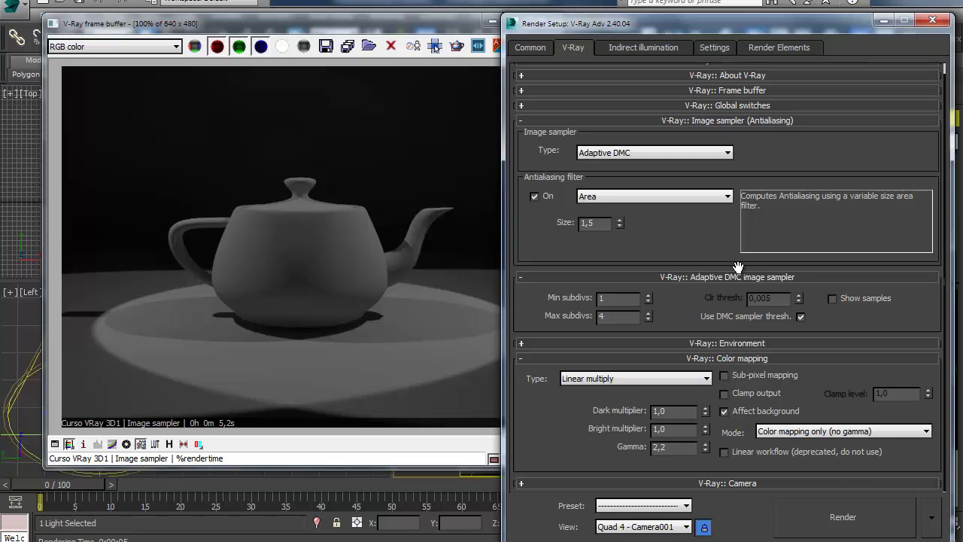
pyautogui.click(694, 359)
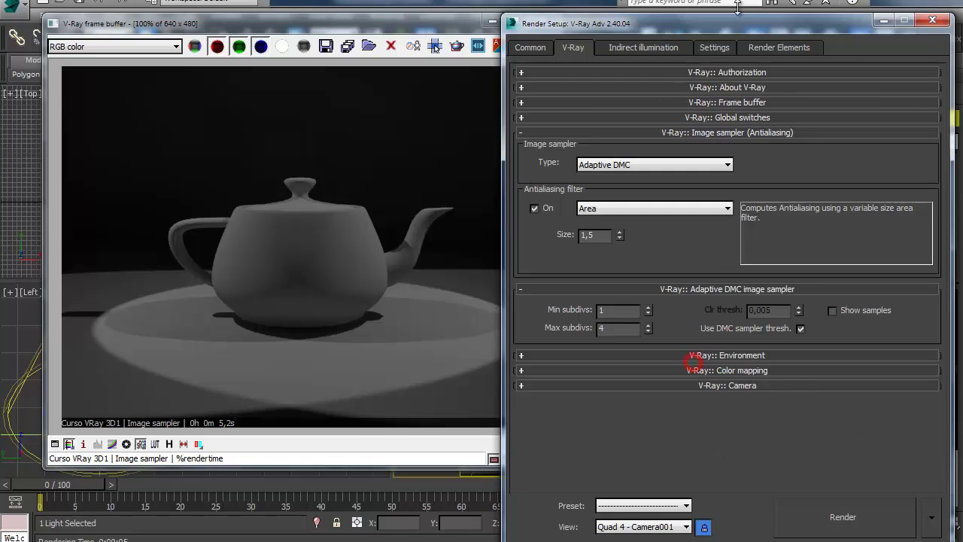
# Review the irradiance map and the primary and secondary bounce engines in the indirect illumination settings
pyautogui.click(637, 48)
pyautogui.click(675, 284)
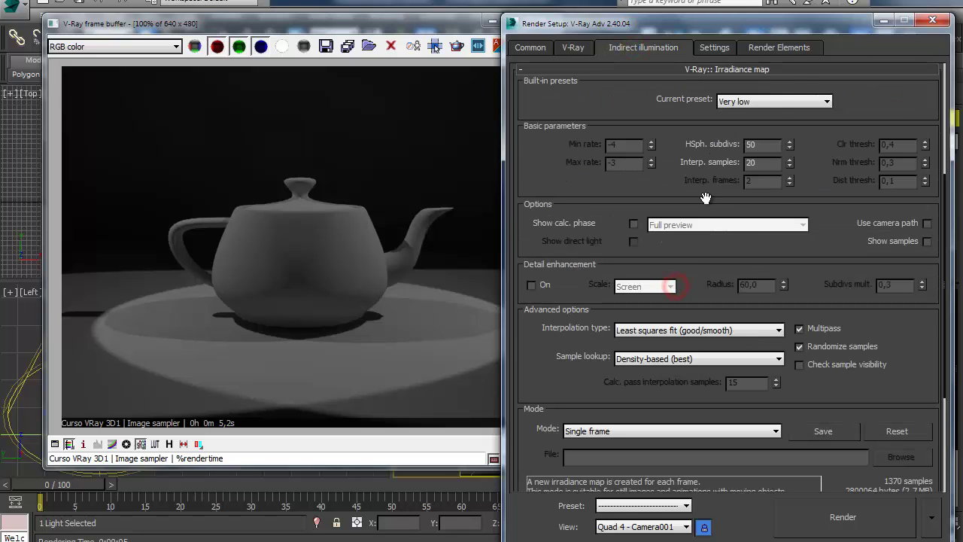
pyautogui.click(622, 70)
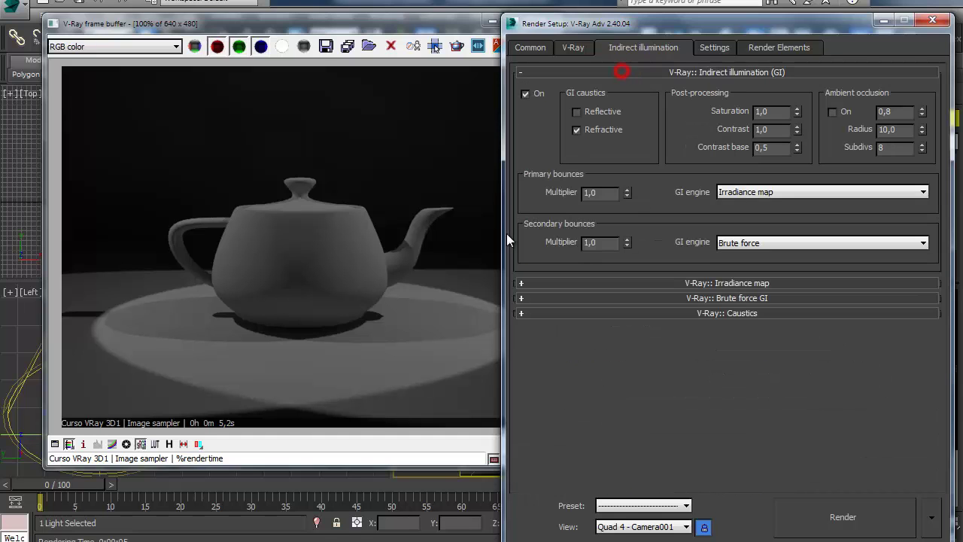
pyautogui.click(575, 48)
# Examine the edge smoothing around the teapot's handle and body in the Adaptive DMC render at pixel level
pyautogui.click(307, 266)
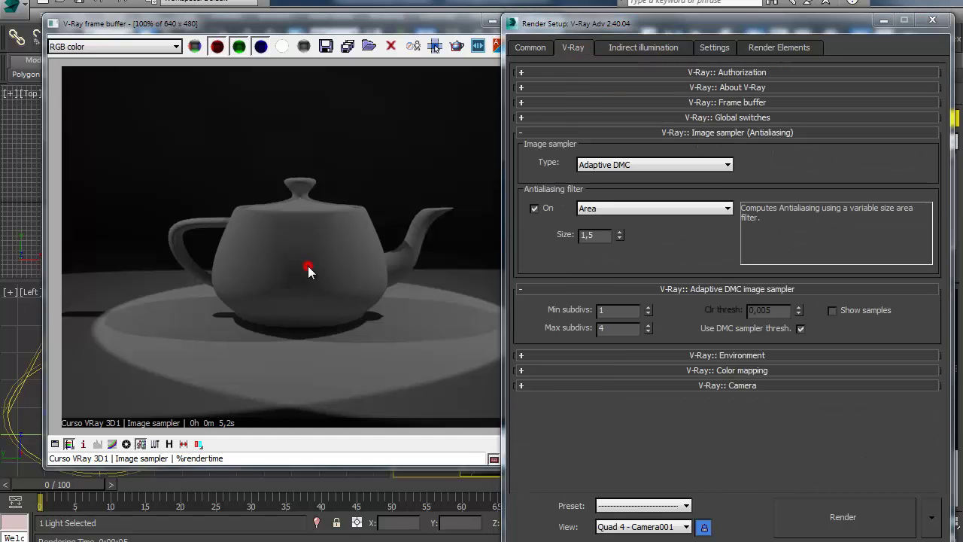
pyautogui.scroll(10, 227, 237)
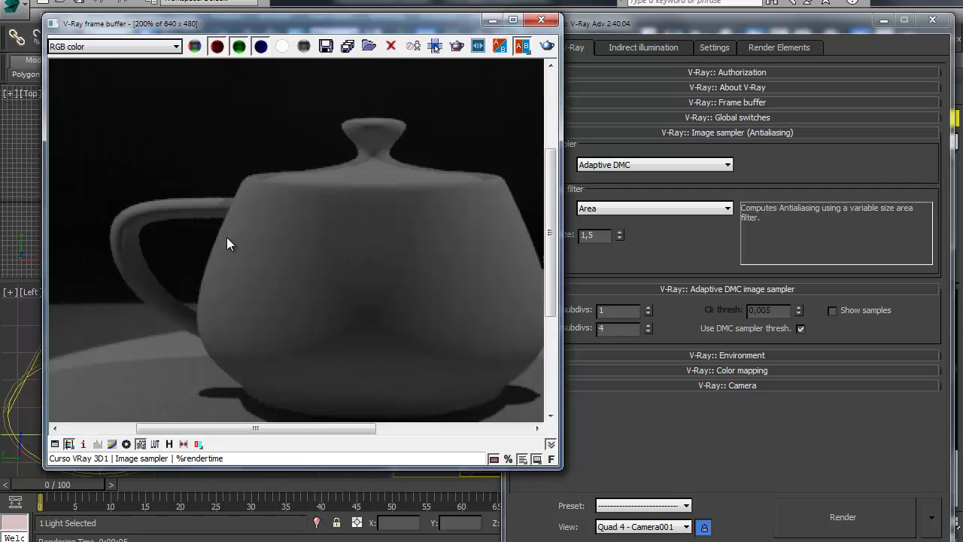
pyautogui.moveTo(174, 157); pyautogui.dragTo(483, 209, button='middle')
pyautogui.scroll(2, 482, 201)
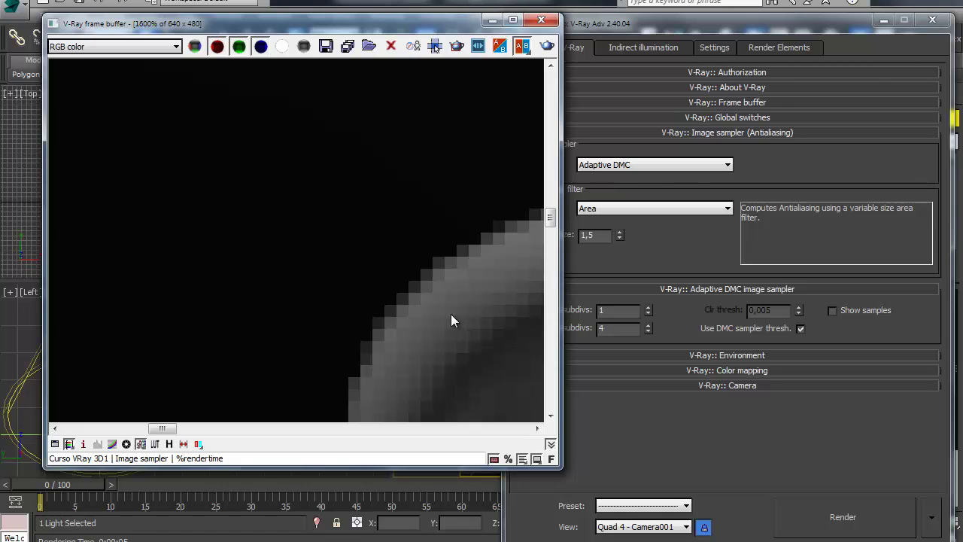
pyautogui.scroll(-5, 451, 316)
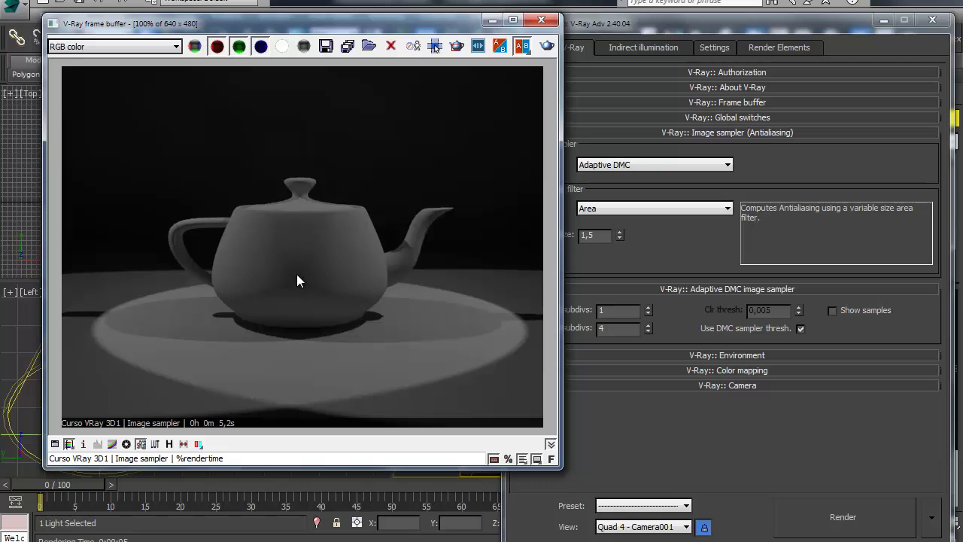
pyautogui.scroll(5, 204, 224)
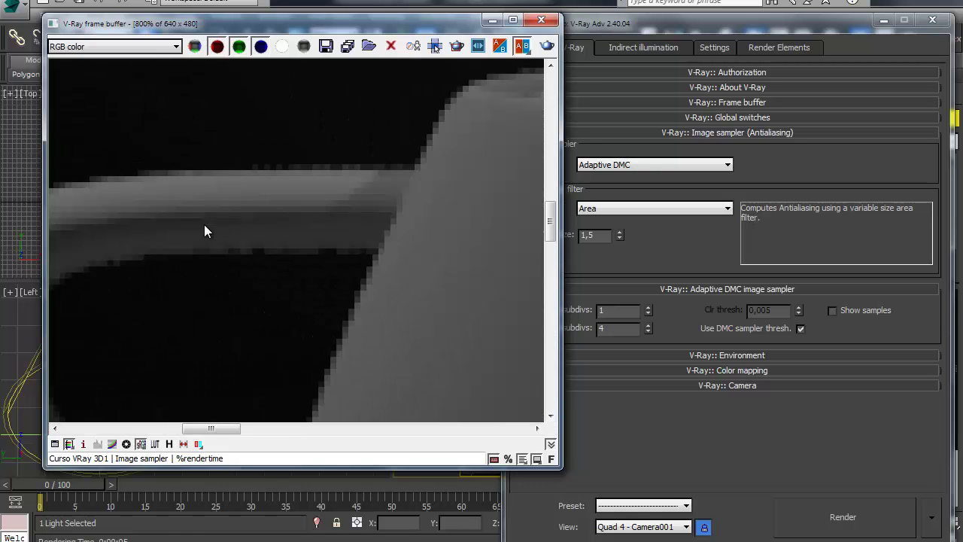
pyautogui.scroll(-3, 334, 152)
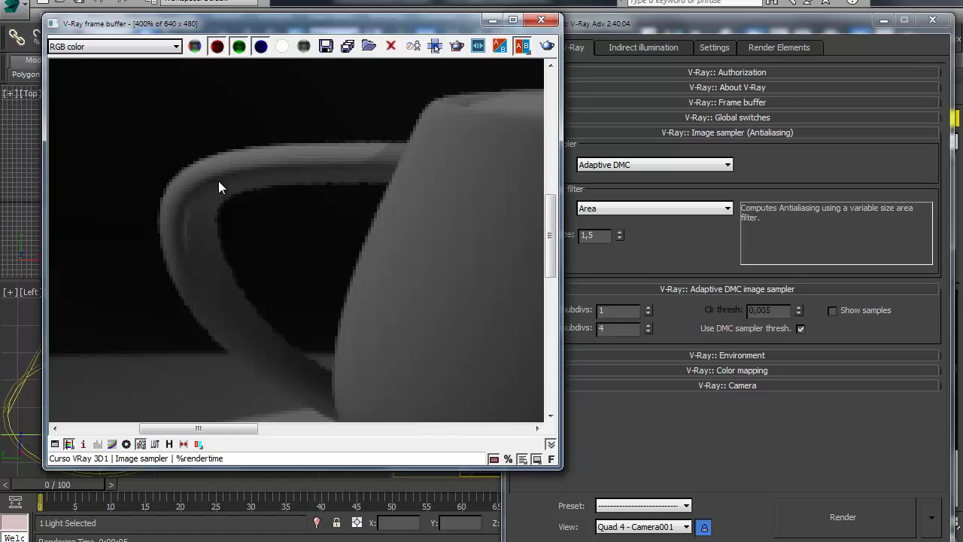
pyautogui.scroll(-1, 233, 189)
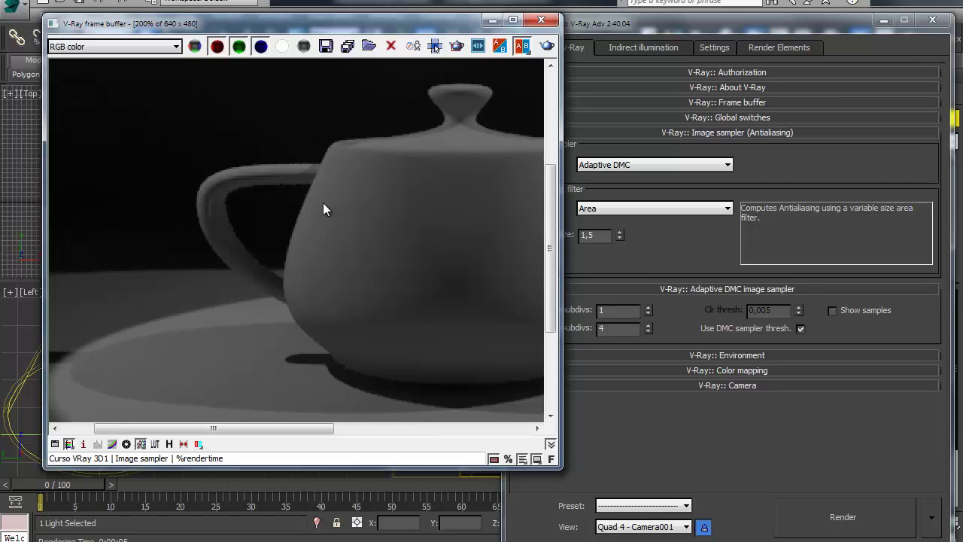
pyautogui.scroll(3, 262, 184)
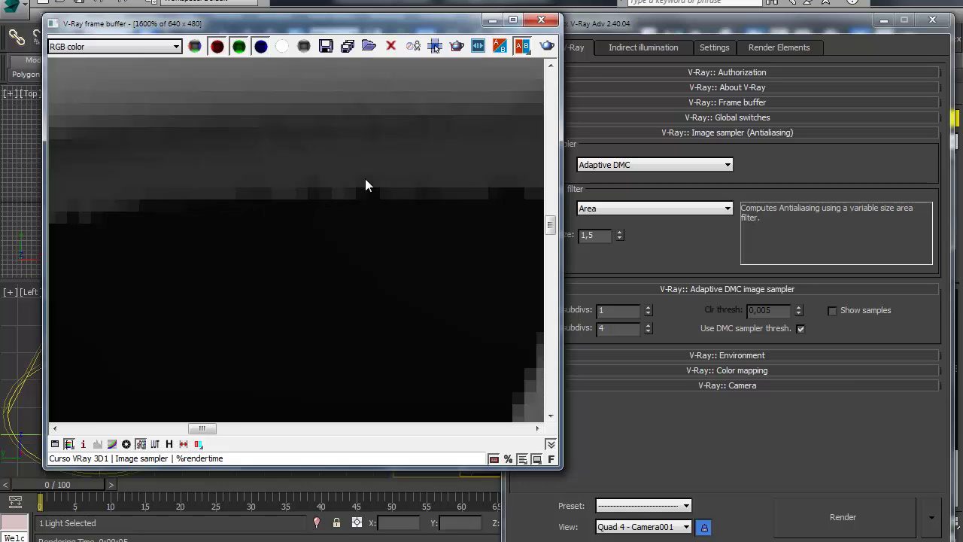
pyautogui.scroll(-2, 261, 175)
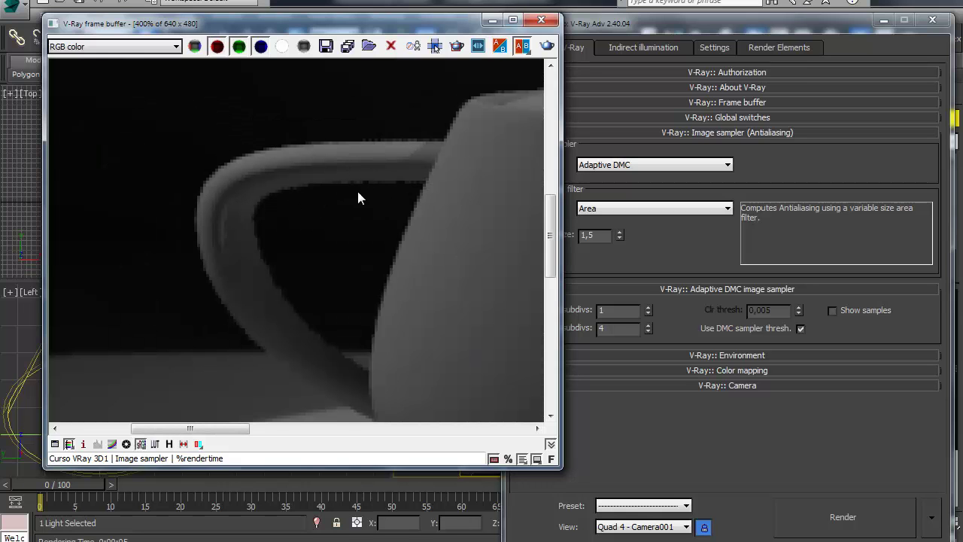
pyautogui.scroll(-1, 390, 221)
pyautogui.scroll(3, 379, 273)
pyautogui.moveTo(422, 169); pyautogui.dragTo(244, 188, button='middle')
pyautogui.moveTo(135, 285); pyautogui.dragTo(299, 247, button='middle')
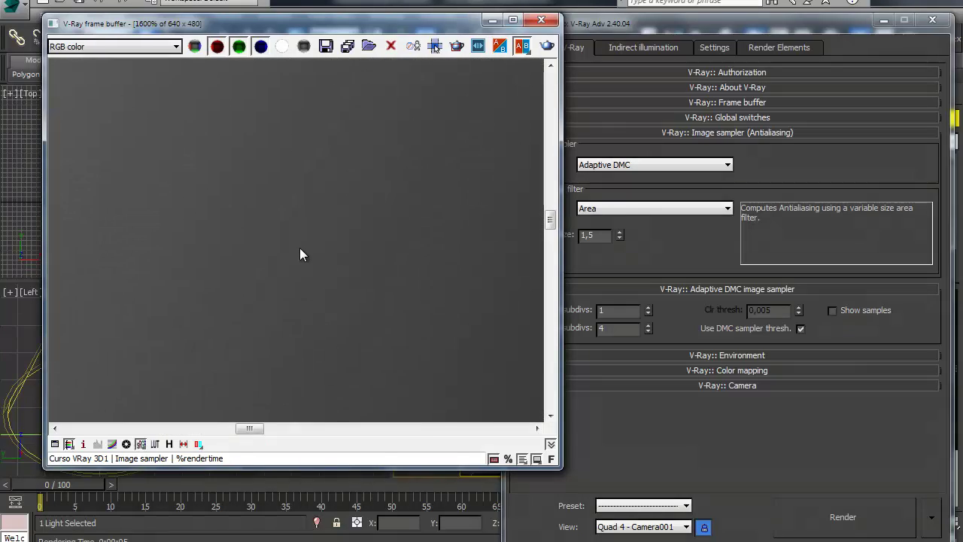
pyautogui.scroll(-1, 299, 247)
pyautogui.moveTo(313, 364); pyautogui.dragTo(185, 243, button='middle')
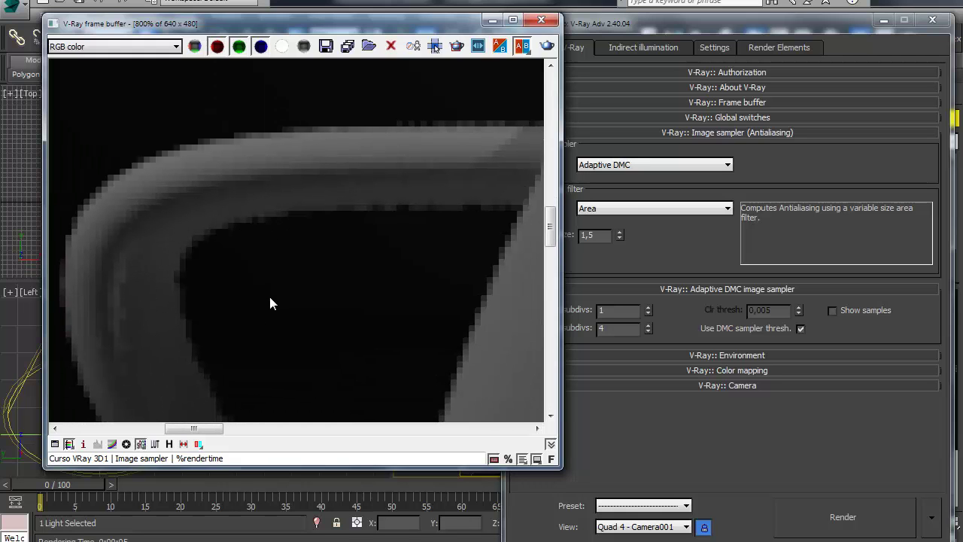
pyautogui.scroll(-5, 271, 303)
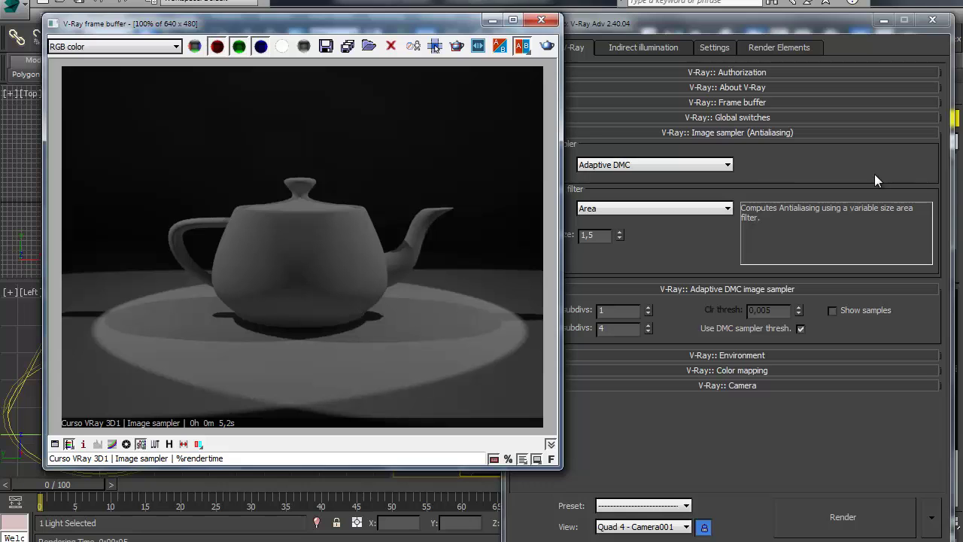
# Change the image sampler type to Fixed with 1 subdivision and render the camera view
pyautogui.click(634, 251)
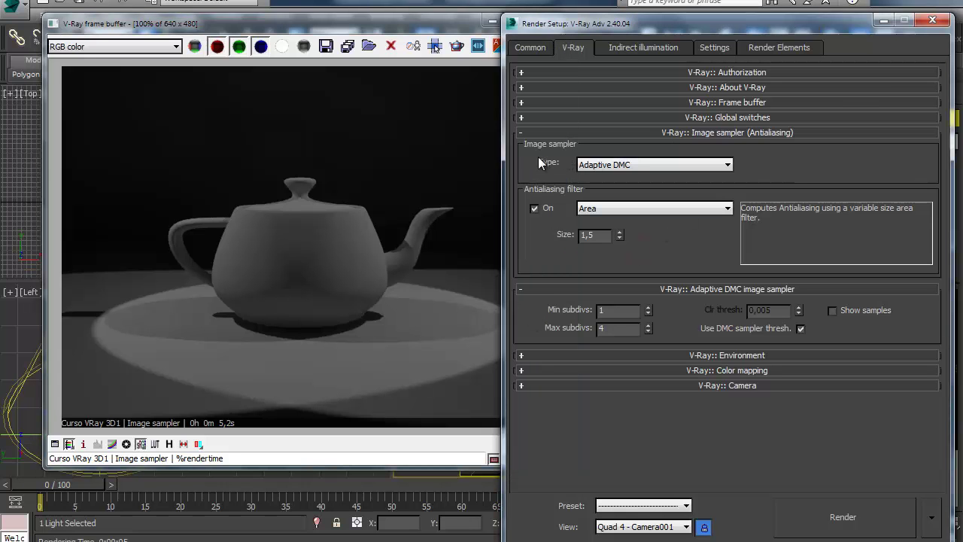
pyautogui.click(630, 164)
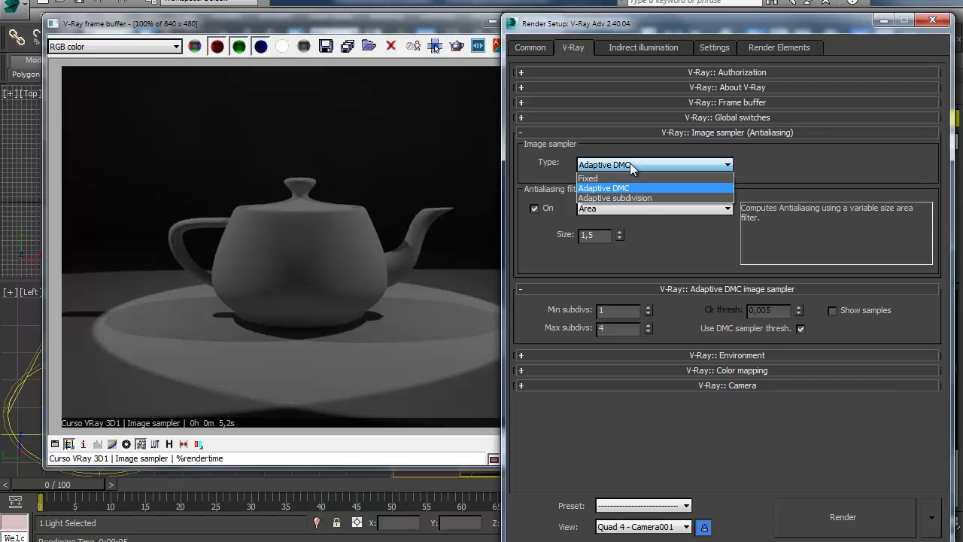
pyautogui.click(614, 178)
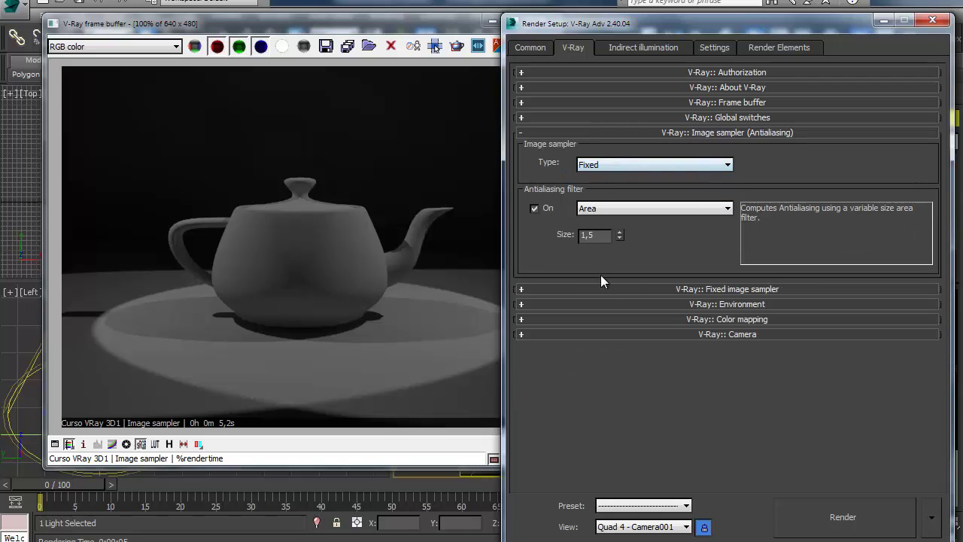
pyautogui.click(613, 289)
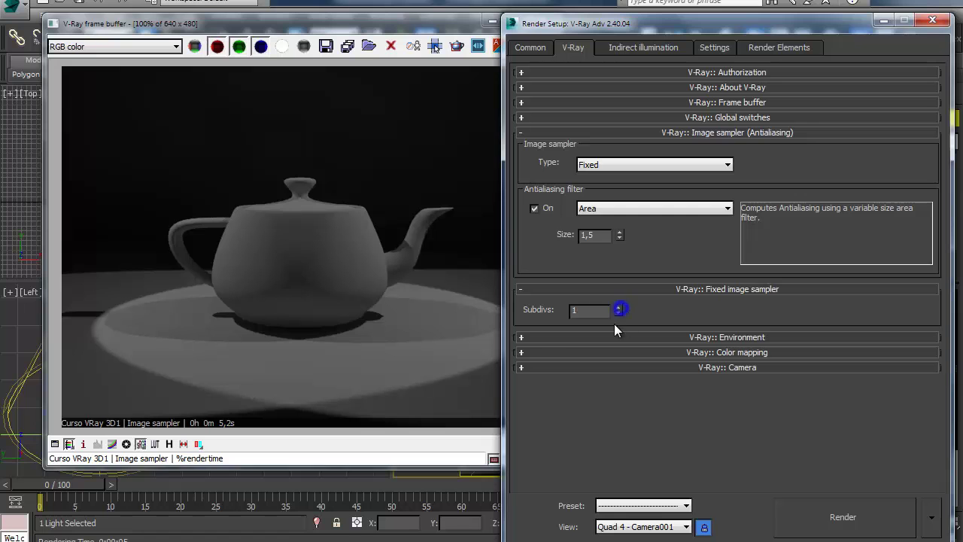
pyautogui.click(843, 517)
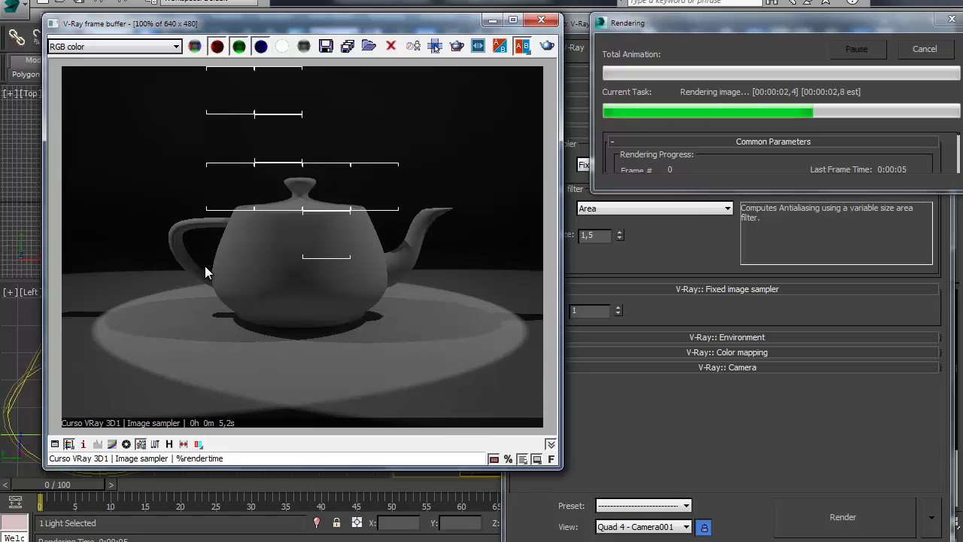
# Examine the edges of the teapot's handle and lid in the Fixed sampler render at 400% magnification
pyautogui.scroll(2, 200, 203)
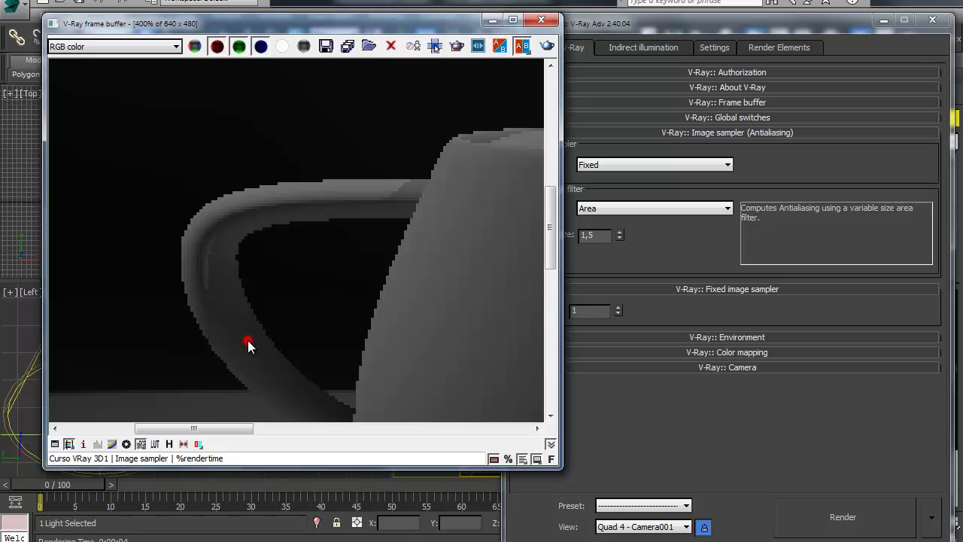
pyautogui.moveTo(248, 340); pyautogui.dragTo(142, 234)
pyautogui.moveTo(501, 174); pyautogui.dragTo(309, 287, button='middle')
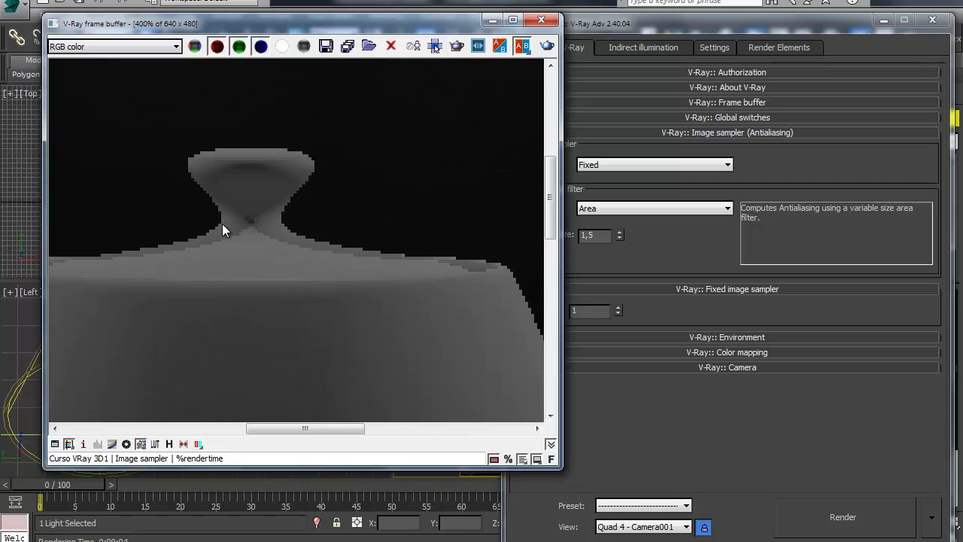
# Examine the stair-stepped edges of the teapot's lid knob, handle and base in the Fixed render at up to 1600% magnification
pyautogui.moveTo(94, 258); pyautogui.dragTo(92, 225, button='middle')
pyautogui.scroll(2, 194, 248)
pyautogui.moveTo(173, 231); pyautogui.dragTo(260, 250, button='middle')
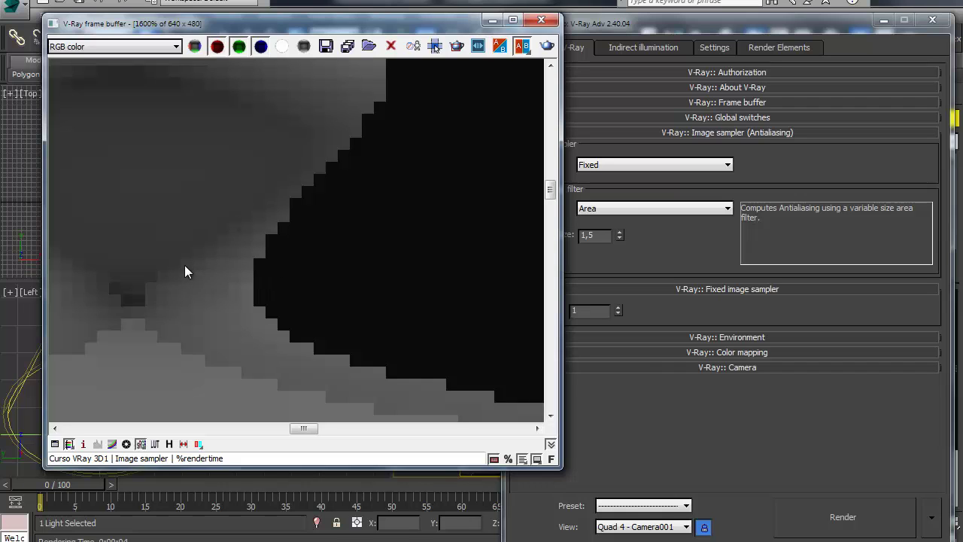
pyautogui.scroll(-2, 184, 265)
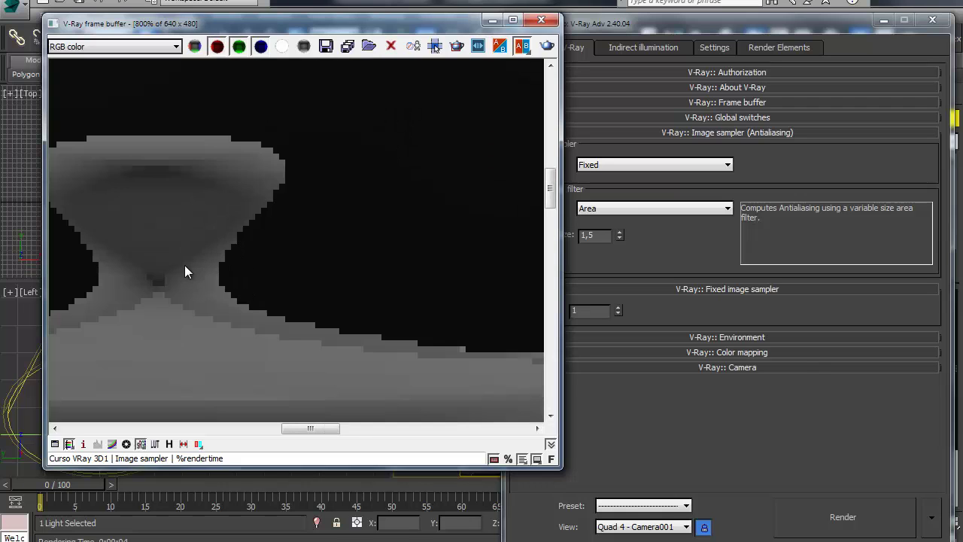
pyautogui.scroll(1, 265, 221)
pyautogui.scroll(-2, 265, 220)
pyautogui.moveTo(316, 211); pyautogui.dragTo(203, 229, button='middle')
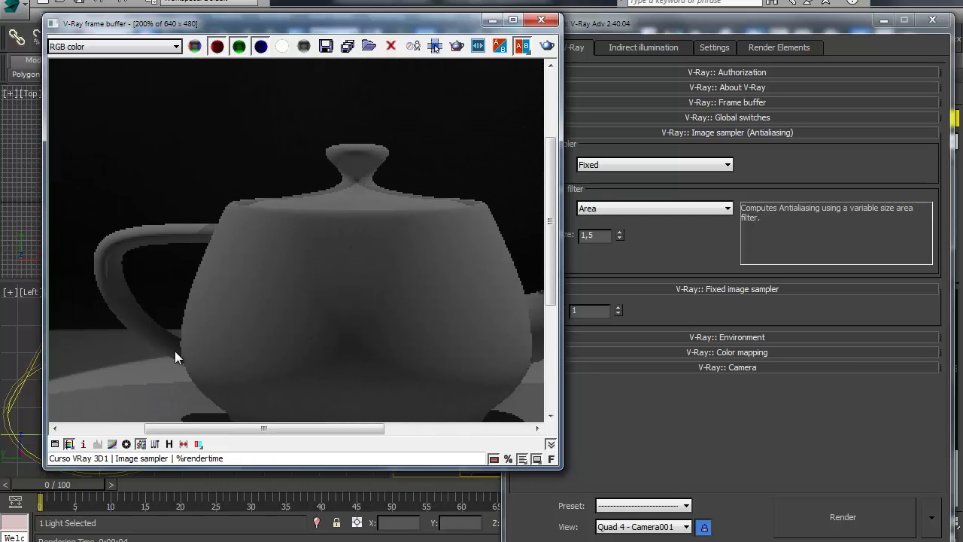
pyautogui.moveTo(196, 352); pyautogui.dragTo(325, 316, button='middle')
pyautogui.moveTo(262, 259); pyautogui.dragTo(299, 204, button='middle')
# Set the Fixed image sampler's subdivisions to 2 and render the Camera001 view again
pyautogui.click(631, 227)
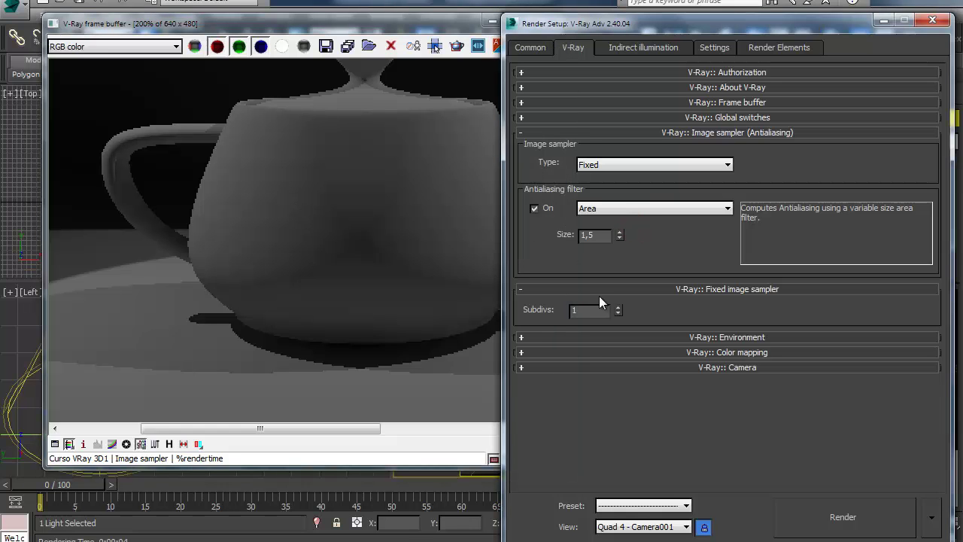
pyautogui.click(618, 307)
pyautogui.click(337, 251)
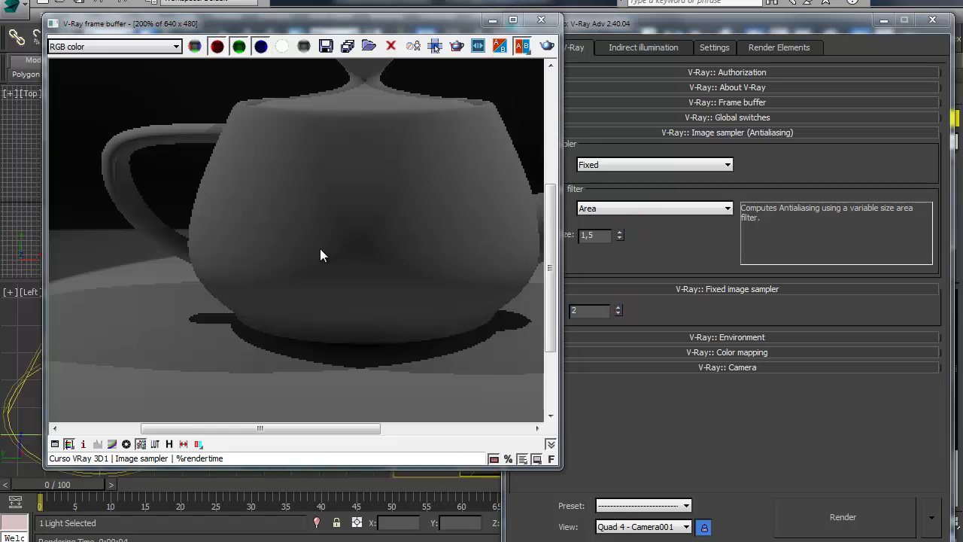
pyautogui.scroll(-1, 339, 267)
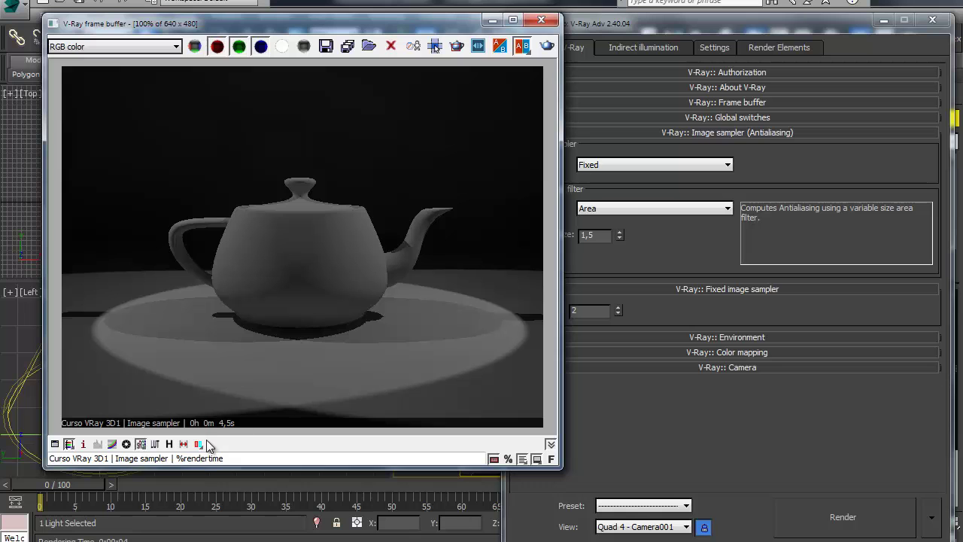
pyautogui.click(856, 495)
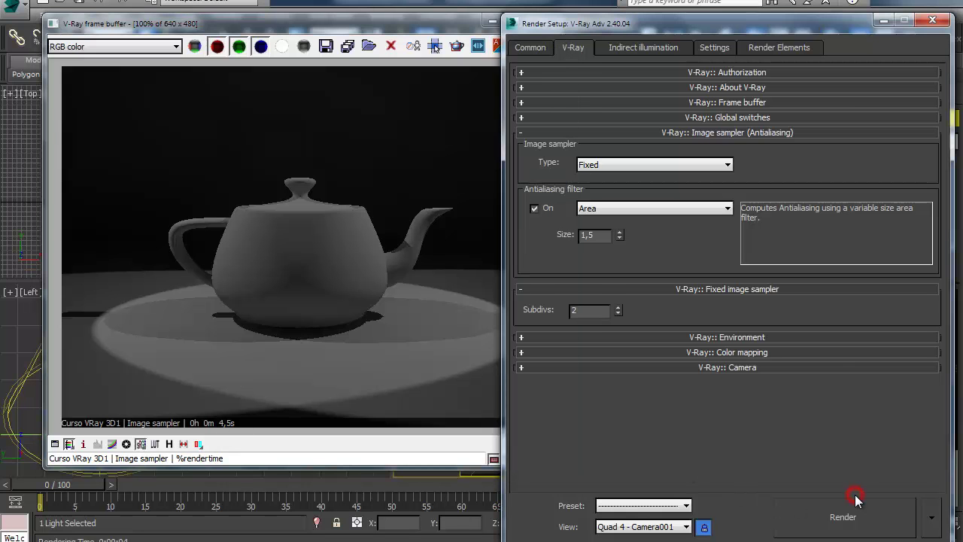
pyautogui.click(854, 504)
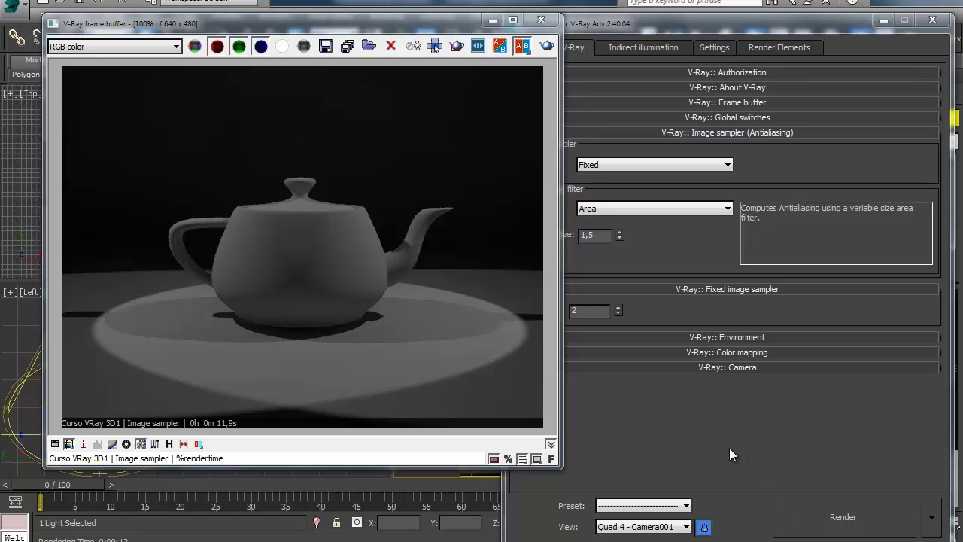
# Examine the edges of the teapot's handle and body in the 2-subdivision Fixed render at up to 800% magnification
pyautogui.click(644, 308)
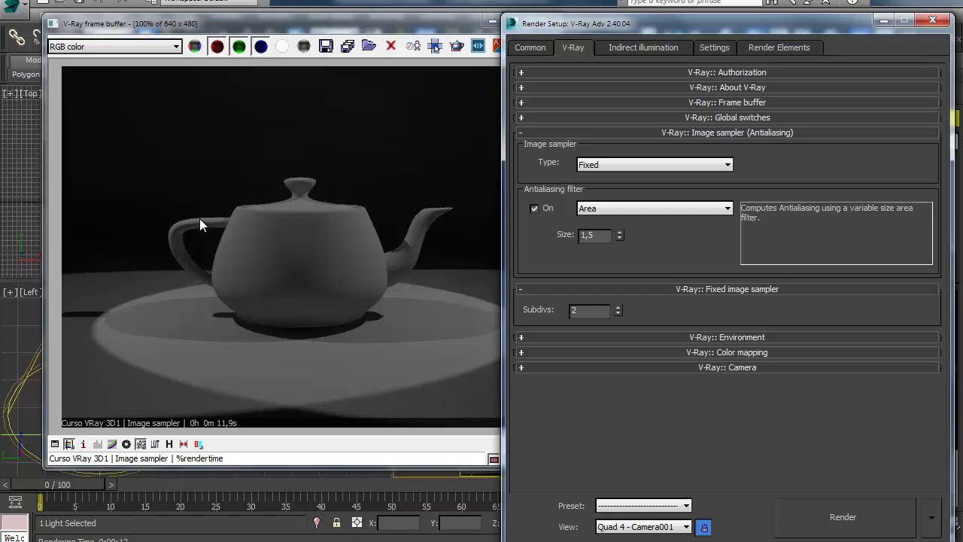
pyautogui.scroll(3, 199, 218)
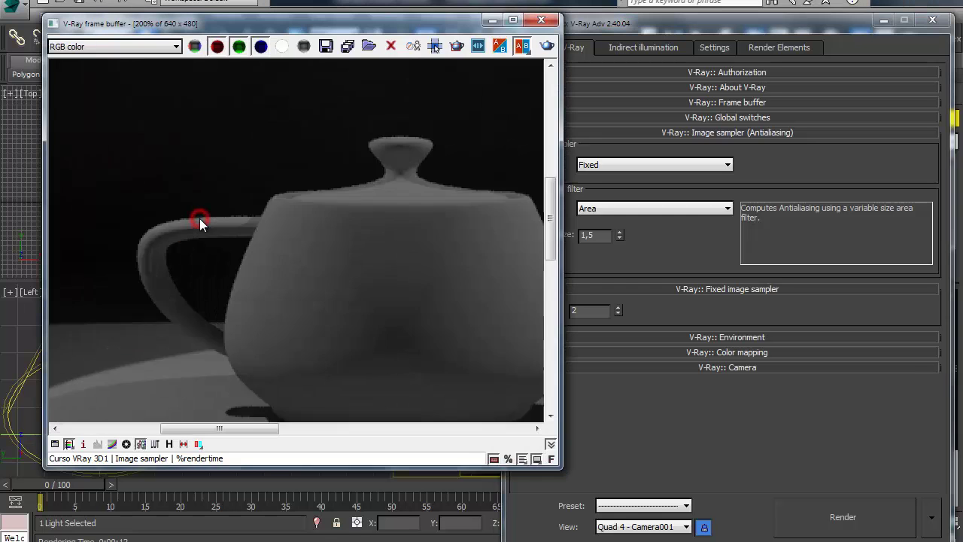
pyautogui.moveTo(218, 220); pyautogui.dragTo(166, 193, button='middle')
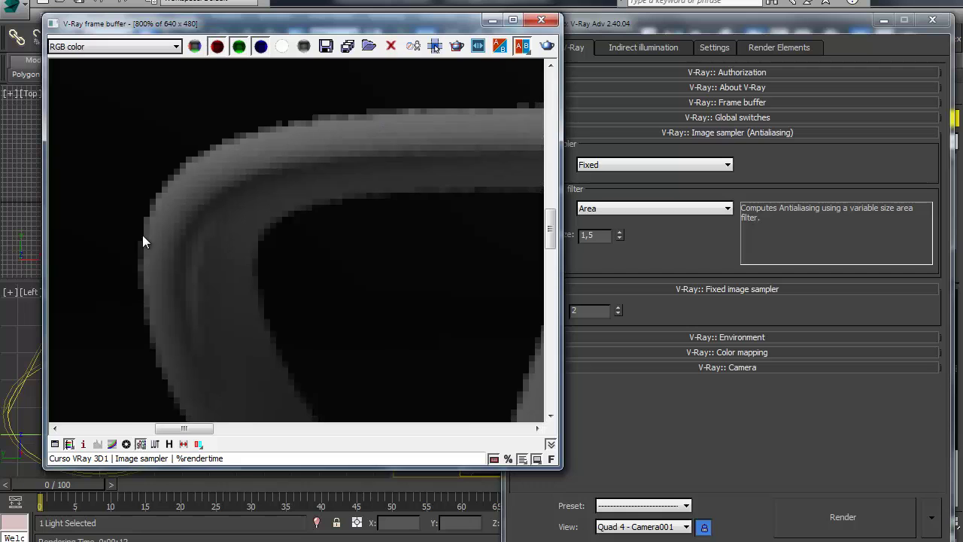
pyautogui.scroll(-1, 181, 336)
pyautogui.moveTo(142, 303); pyautogui.dragTo(235, 291, button='middle')
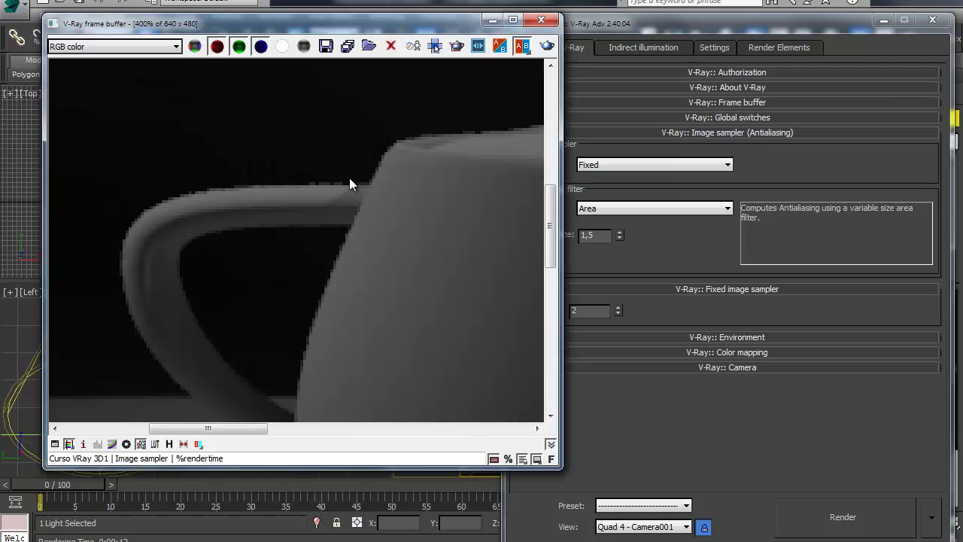
pyautogui.moveTo(445, 265); pyautogui.dragTo(302, 199, button='middle')
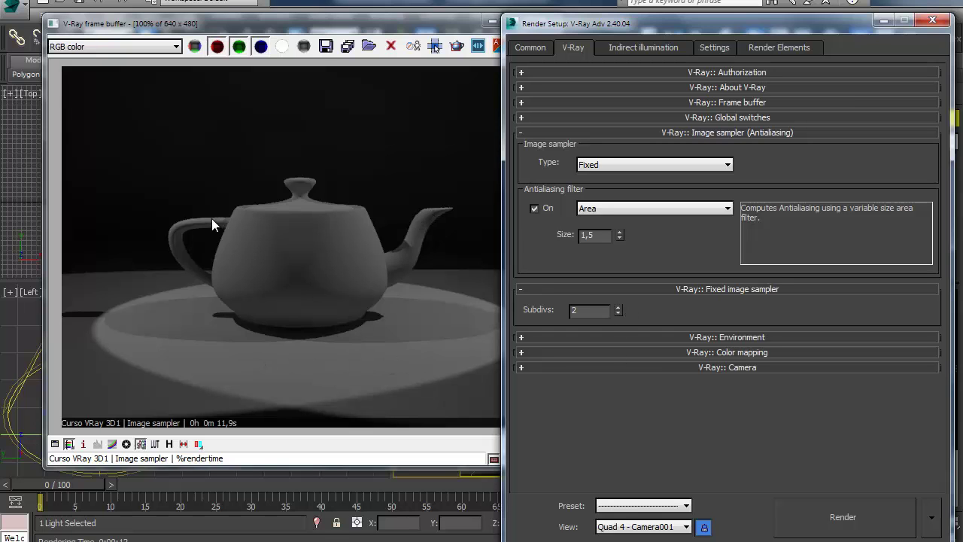
# Set the Fixed image sampler's subdivisions to 3, render the Camera001 view and review the result with its render time
pyautogui.click(618, 308)
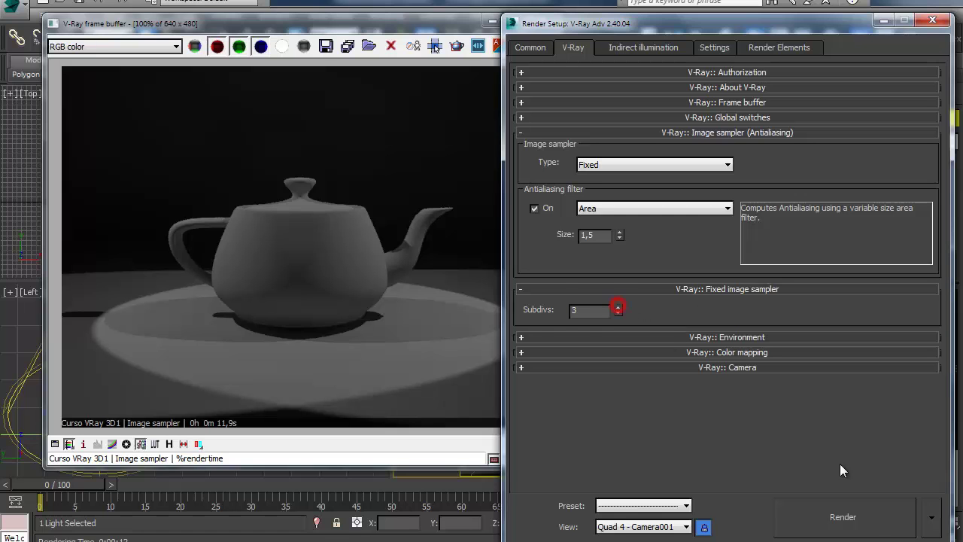
pyautogui.click(860, 517)
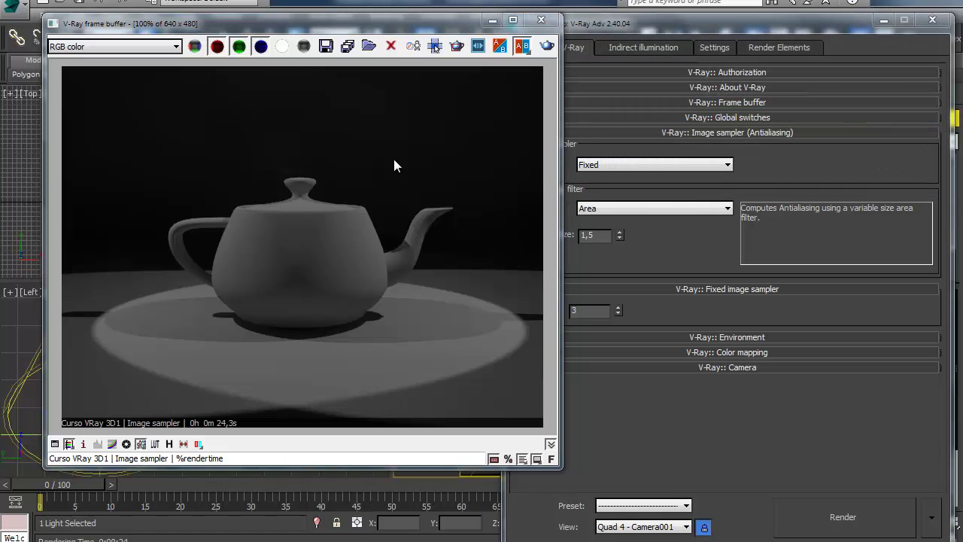
pyautogui.click(426, 113)
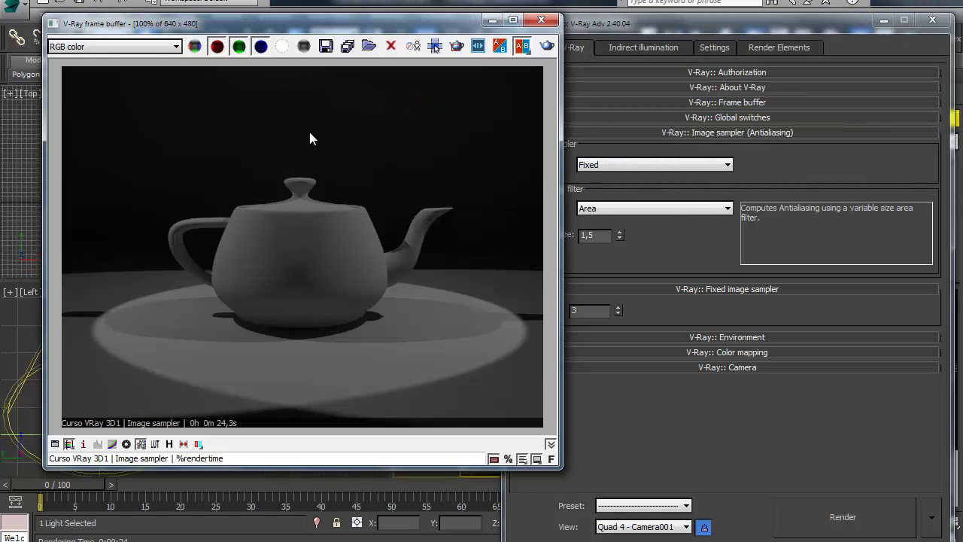
pyautogui.click(666, 267)
pyautogui.click(288, 261)
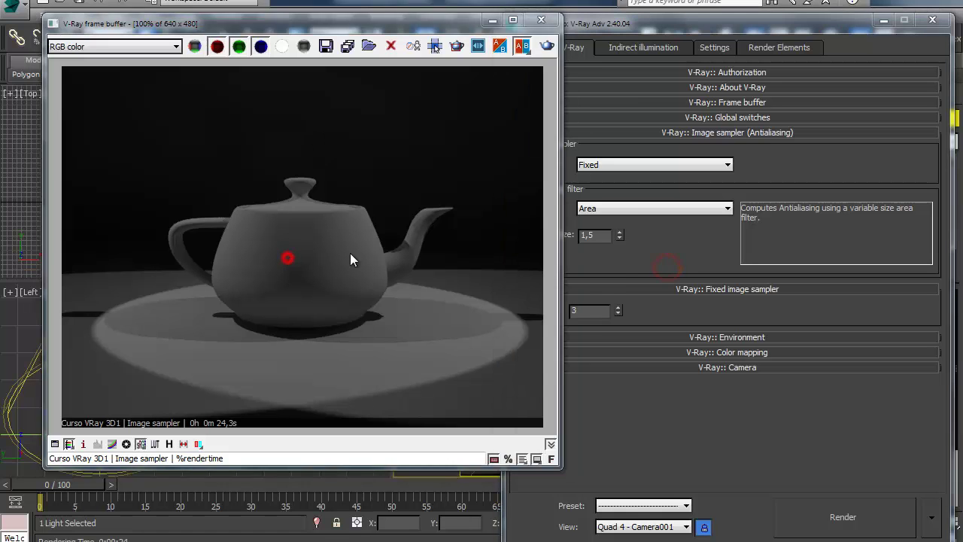
pyautogui.click(648, 254)
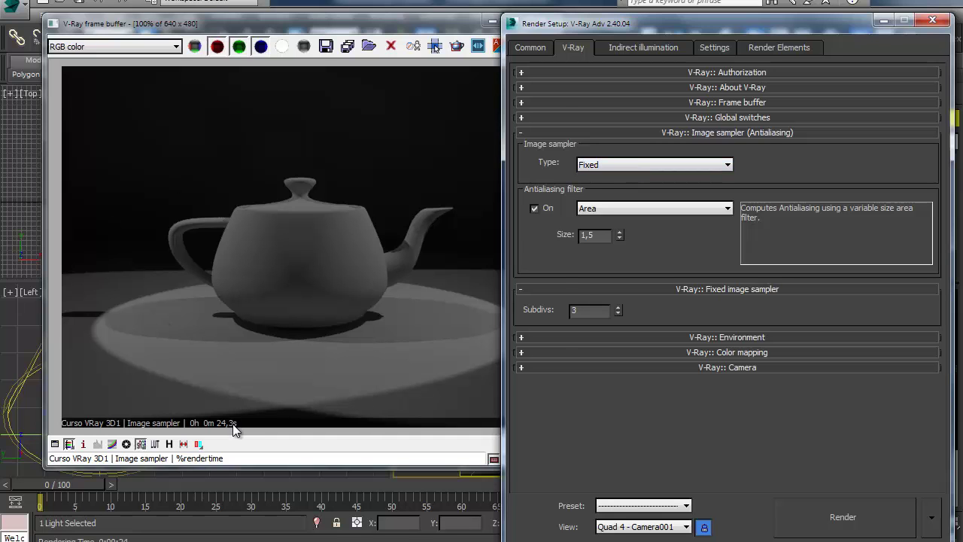
pyautogui.click(240, 237)
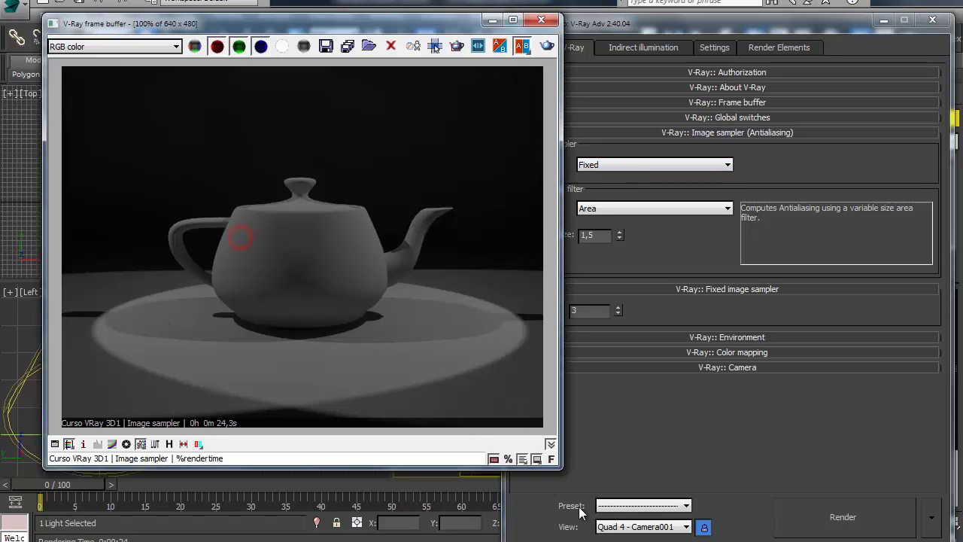
# Open the render history beside the frame buffer, enable VFB history and save the 3-subdivision Fixed render to it
pyautogui.click(169, 444)
pyautogui.moveTo(549, 78); pyautogui.dragTo(616, 18)
pyautogui.click(605, 41)
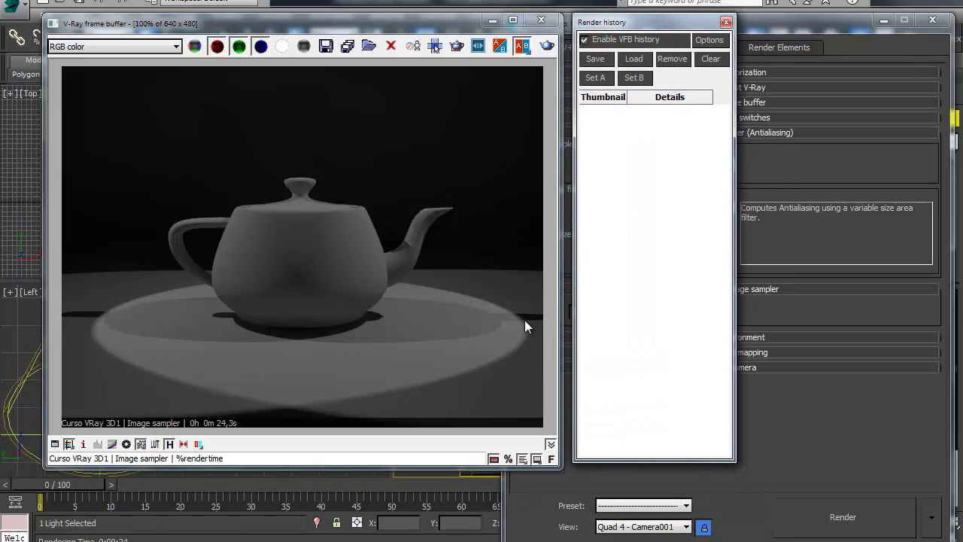
pyautogui.click(593, 60)
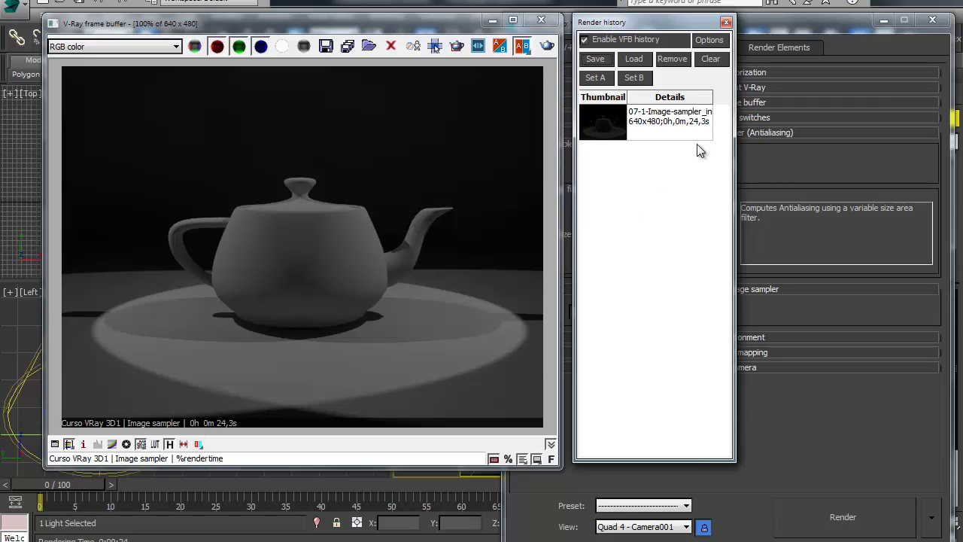
# Change the image sampler type to Adaptive DMC, turn on Show samples and render the Camera001 view
pyautogui.click(809, 443)
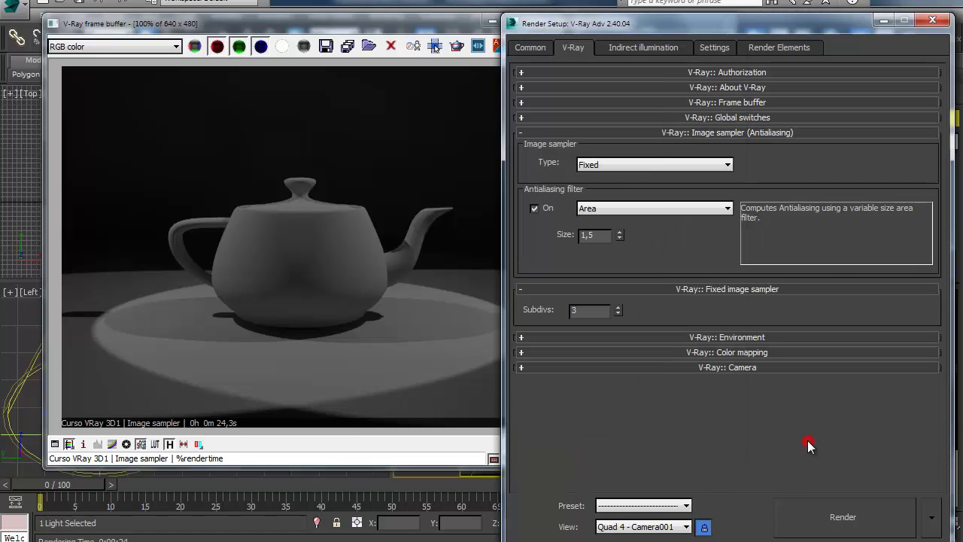
pyautogui.click(625, 163)
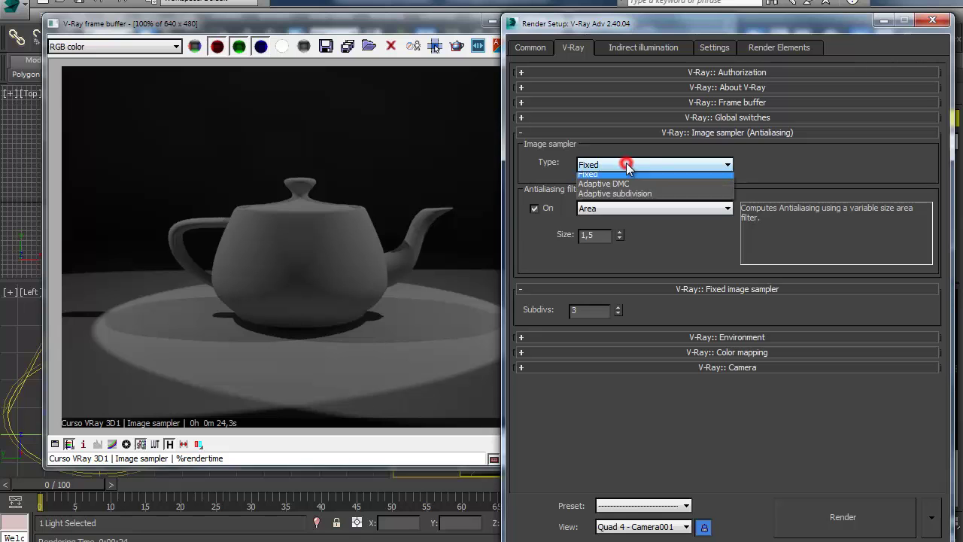
pyautogui.click(625, 187)
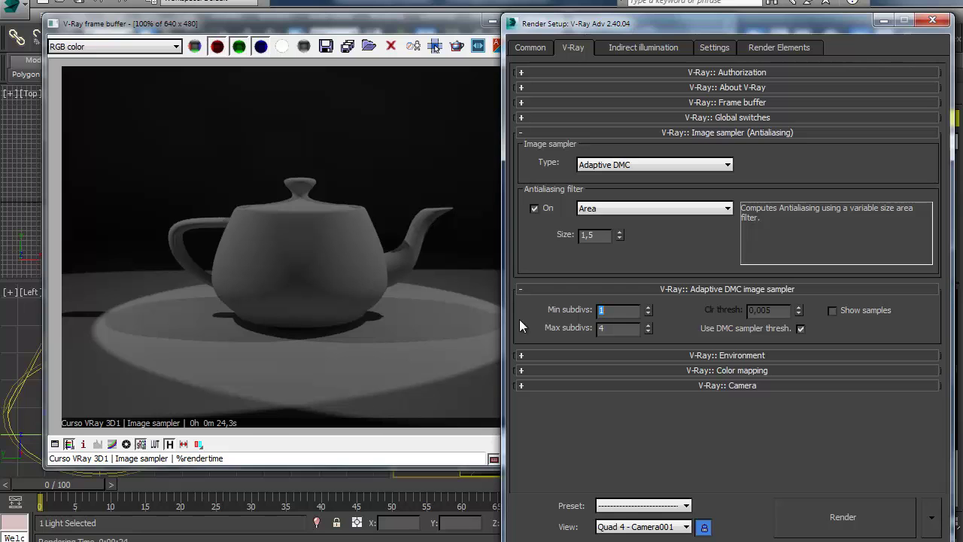
pyautogui.click(154, 218)
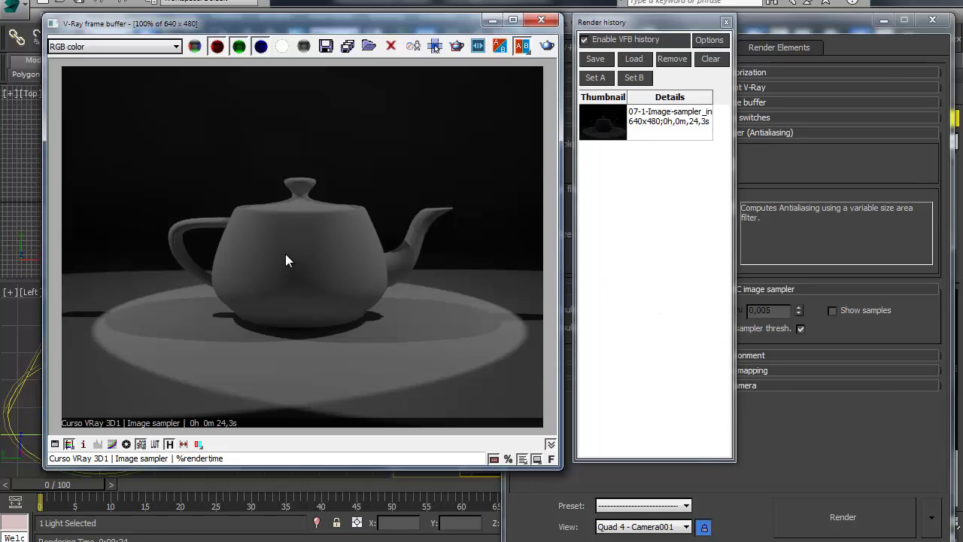
pyautogui.click(818, 433)
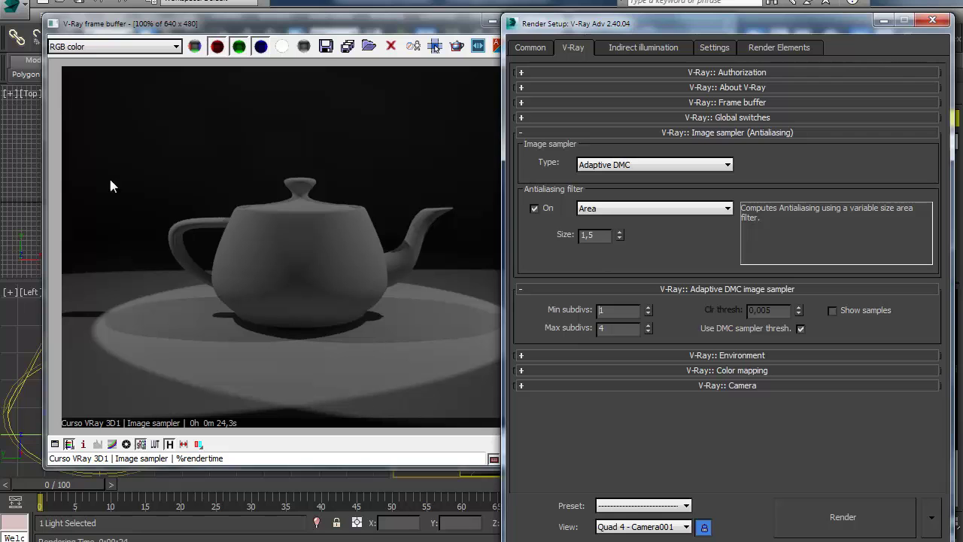
pyautogui.click(832, 310)
pyautogui.click(809, 513)
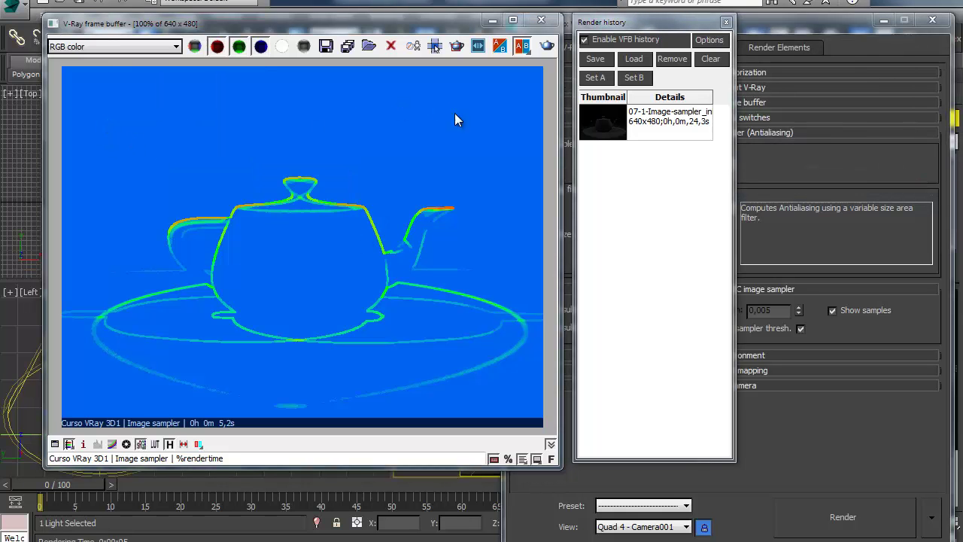
# Examine the sample distribution colours along the teapot's handle, lid and body edges at up to 400% magnification
pyautogui.click(513, 226)
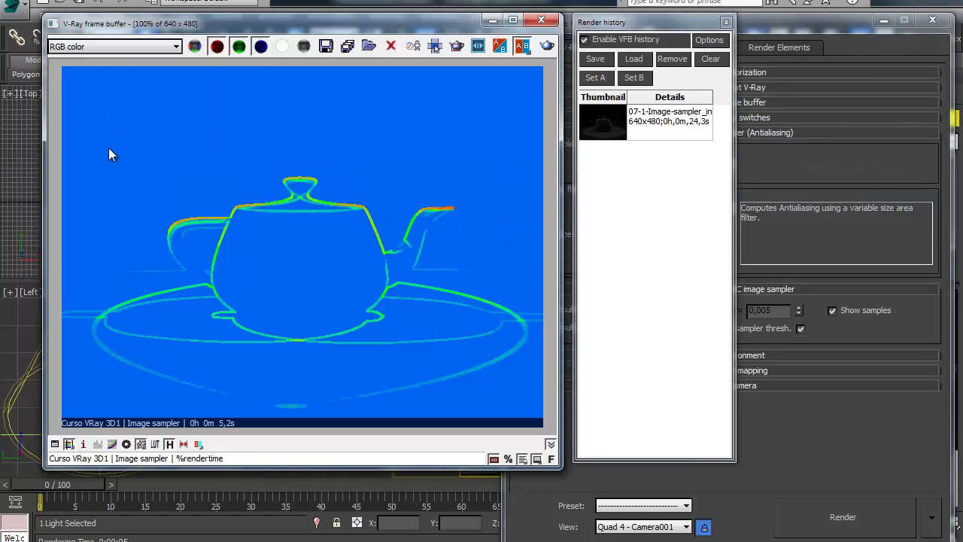
pyautogui.scroll(2, 268, 282)
pyautogui.moveTo(211, 214); pyautogui.dragTo(395, 306, button='middle')
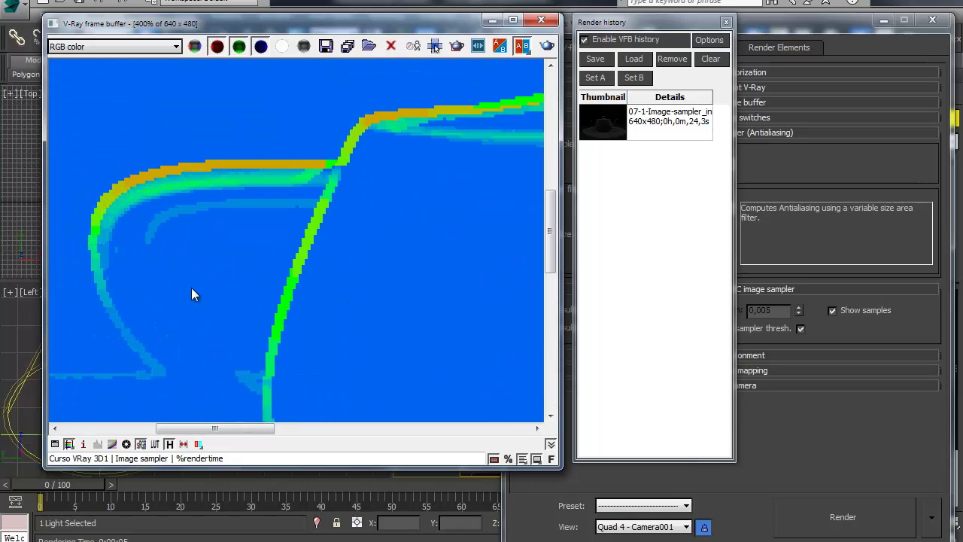
pyautogui.scroll(-2, 343, 245)
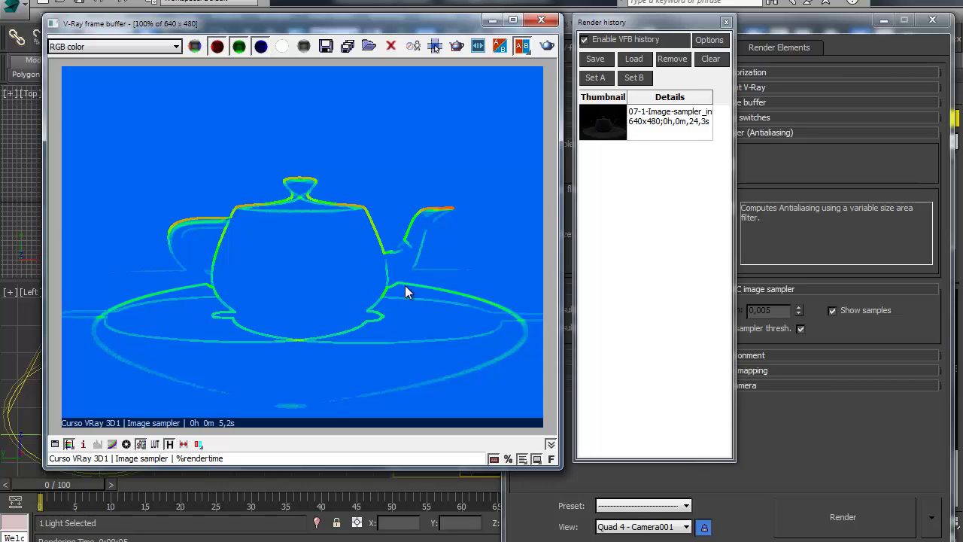
pyautogui.scroll(2, 298, 250)
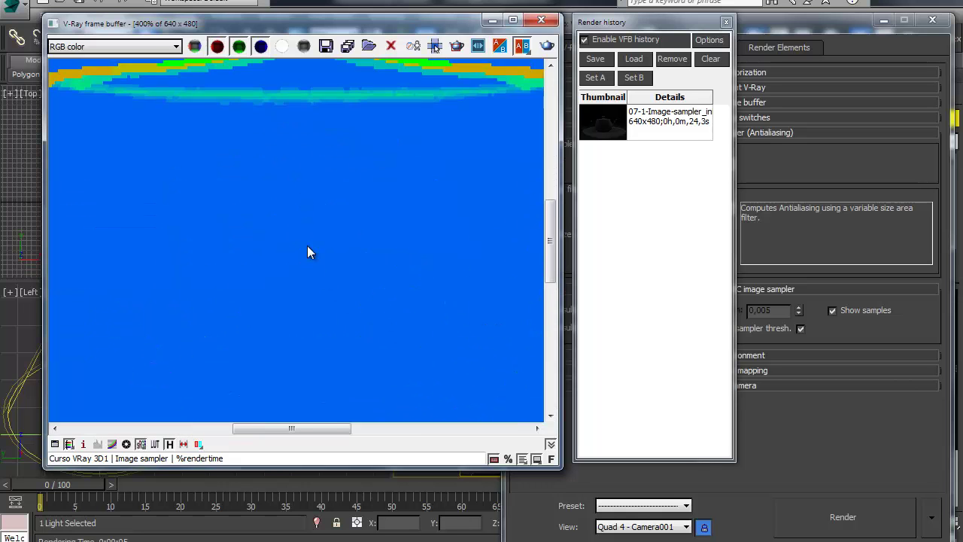
pyautogui.moveTo(303, 199); pyautogui.dragTo(338, 333, button='middle')
pyautogui.scroll(-2, 378, 310)
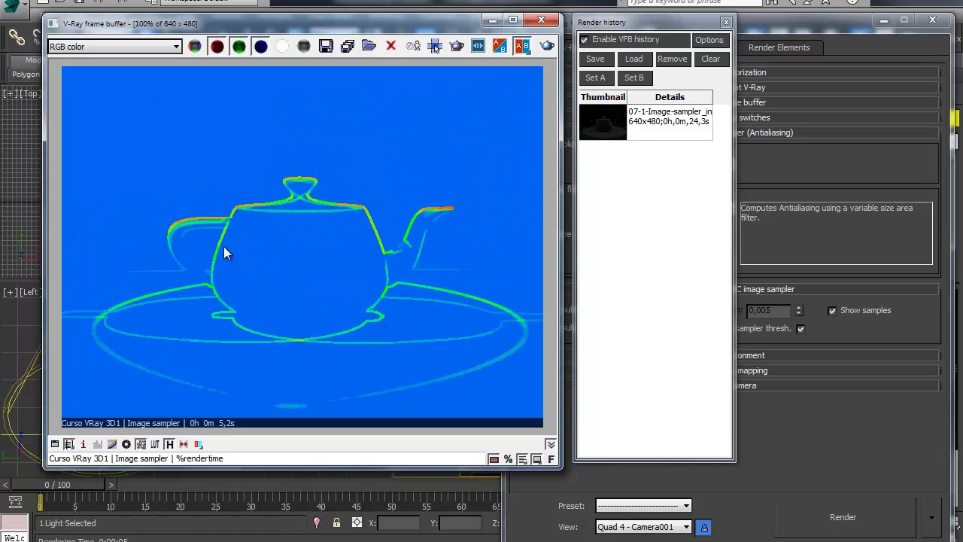
pyautogui.scroll(2, 283, 203)
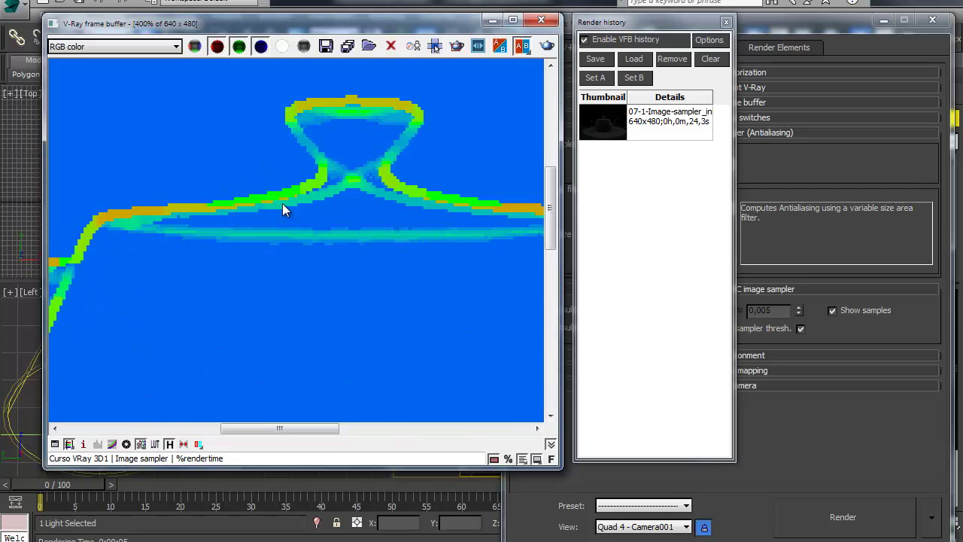
pyautogui.moveTo(213, 234); pyautogui.dragTo(303, 165, button='middle')
pyautogui.scroll(-3, 304, 172)
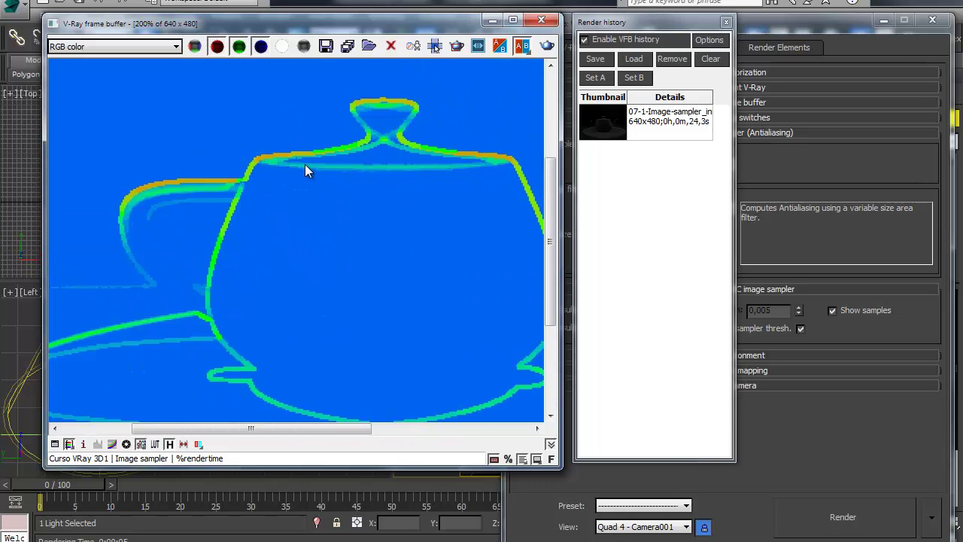
pyautogui.scroll(1, 382, 213)
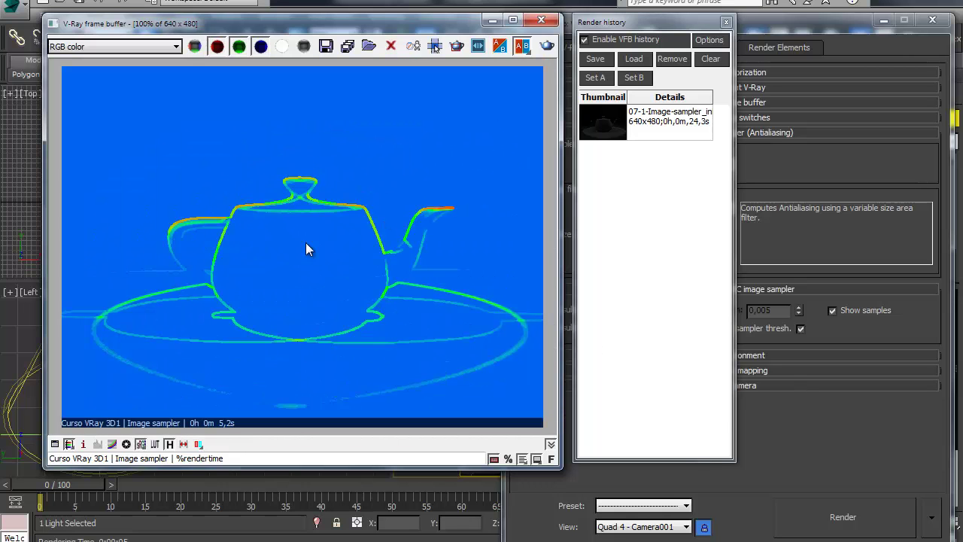
# Turn off Show samples, render the Camera001 view with Adaptive DMC and save the result to the render history
pyautogui.click(837, 310)
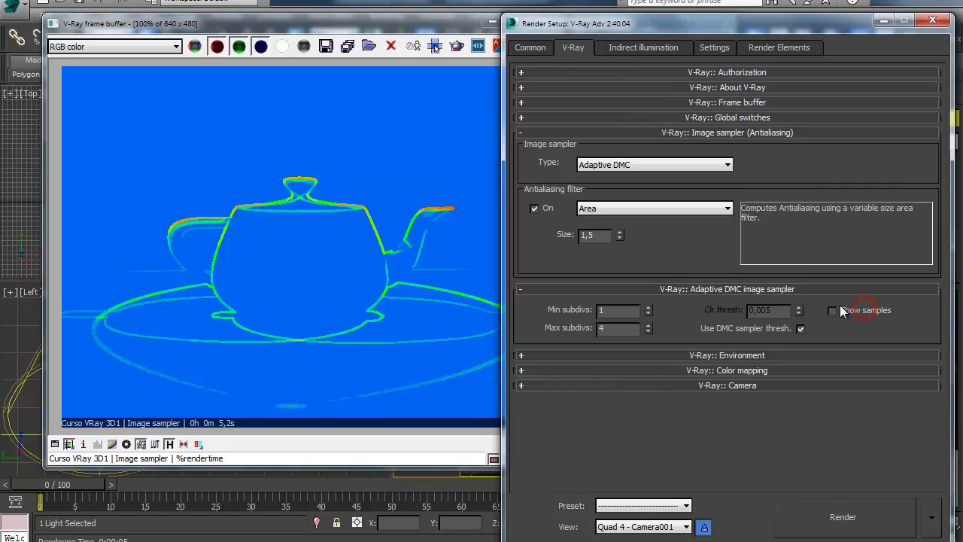
pyautogui.click(821, 514)
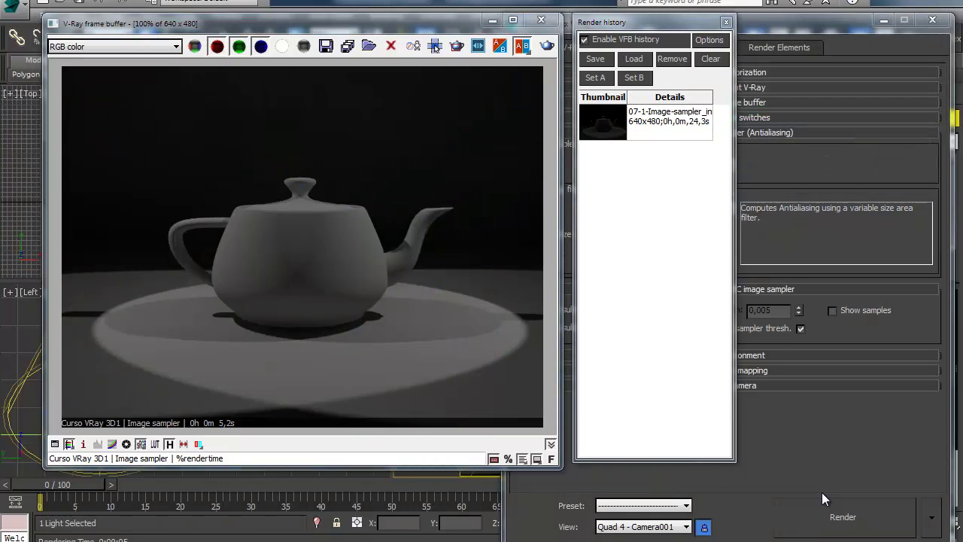
pyautogui.click(595, 59)
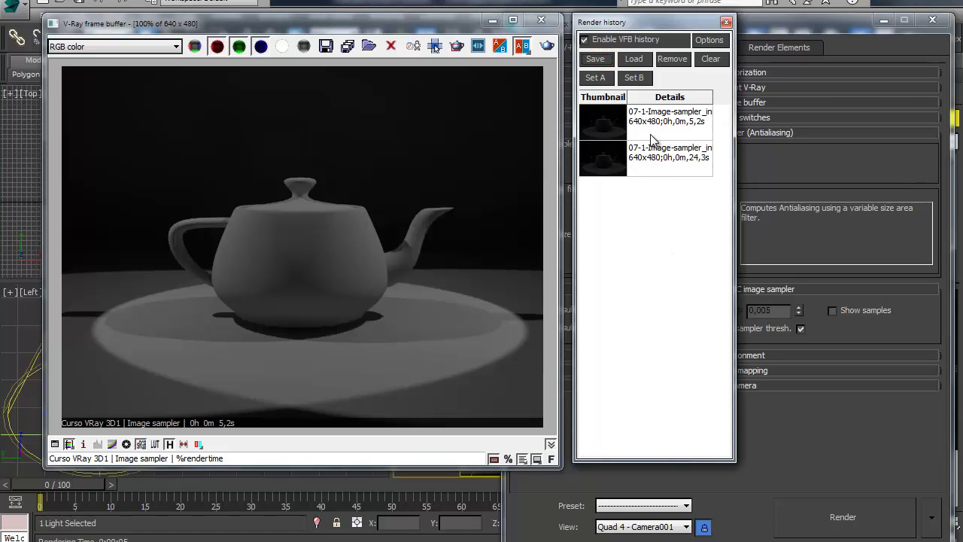
# Set the Fixed render as image A and the Adaptive DMC render as image B for an A/B comparison
pyautogui.click(647, 130)
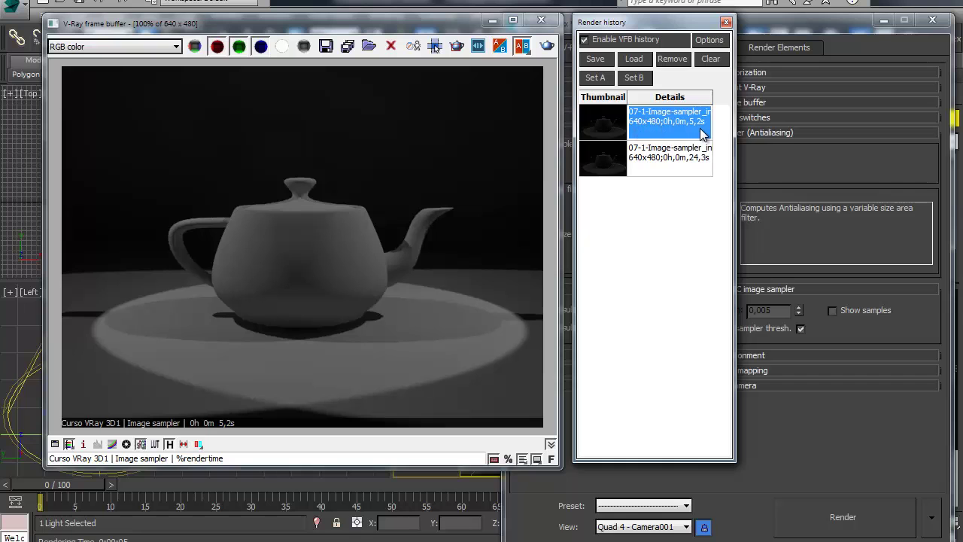
pyautogui.click(667, 173)
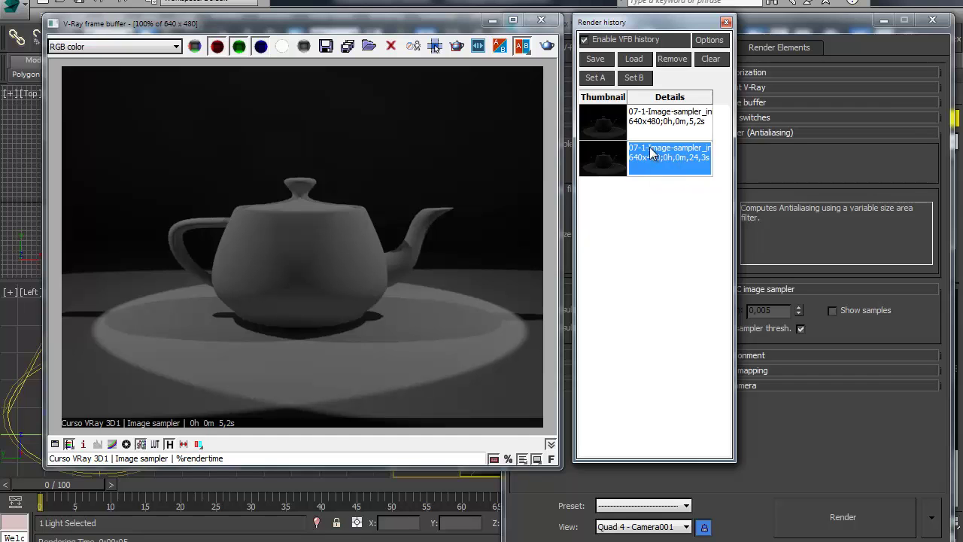
pyautogui.click(596, 79)
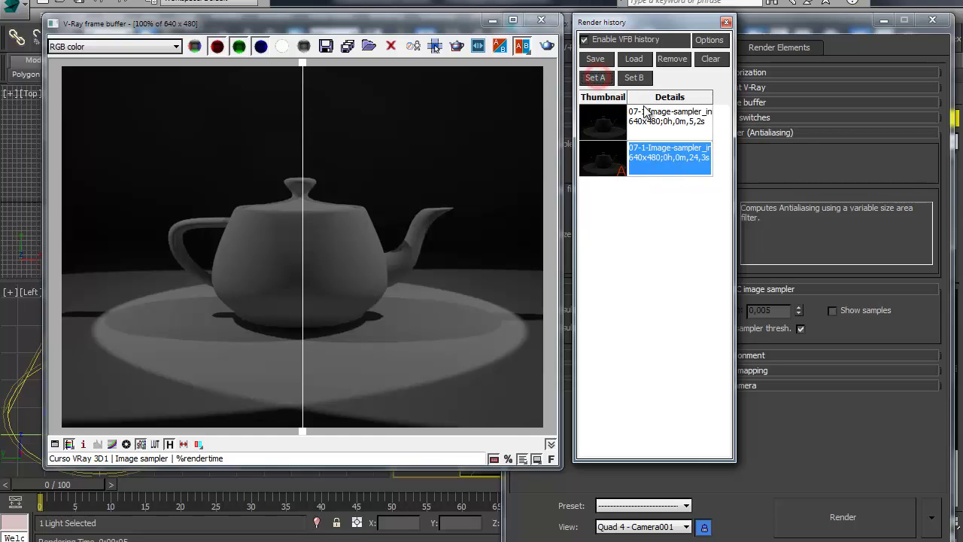
pyautogui.click(652, 122)
pyautogui.click(634, 78)
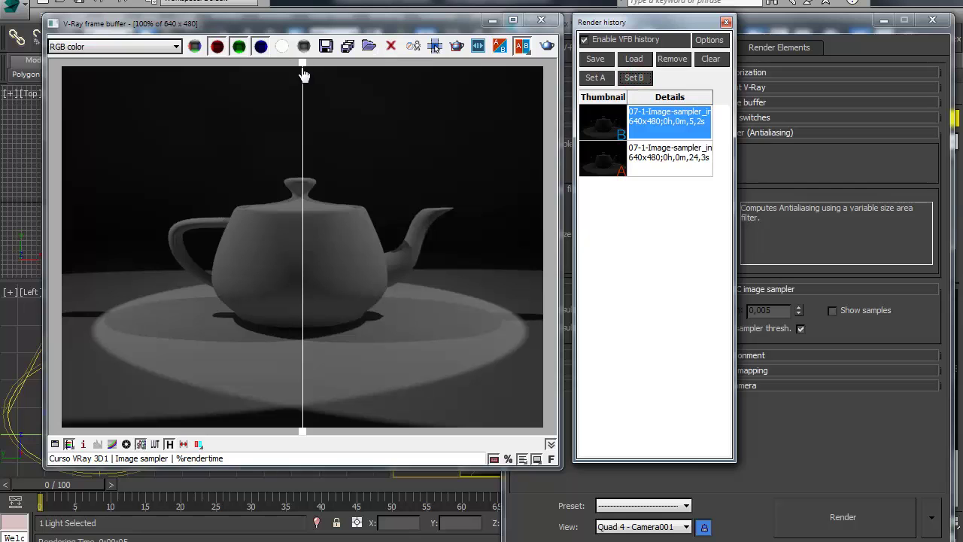
# Compare the Fixed and Adaptive DMC renders along the teapot's edges by moving the A/B divider at up to 200% magnification
pyautogui.moveTo(304, 63); pyautogui.dragTo(305, 111)
pyautogui.scroll(2, 290, 165)
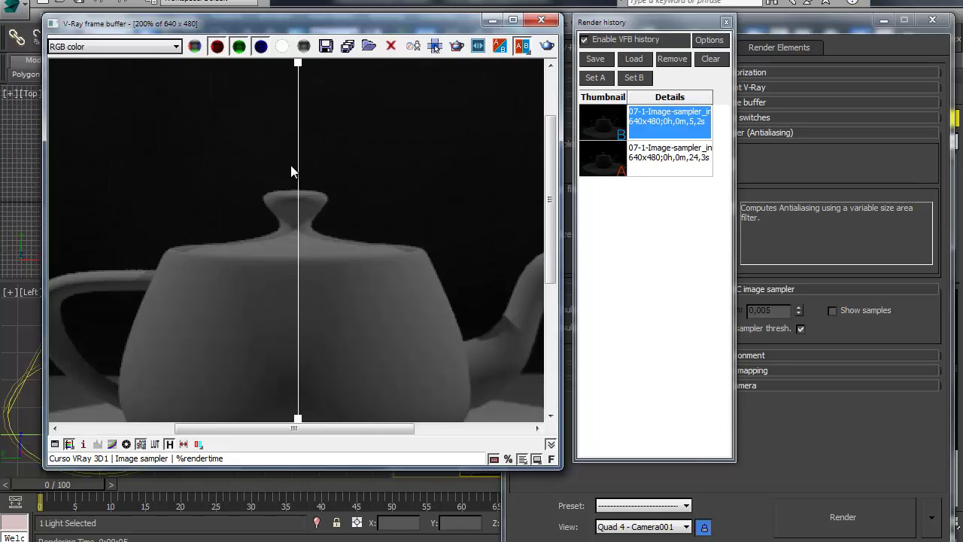
pyautogui.click(301, 68)
pyautogui.moveTo(243, 71); pyautogui.dragTo(190, 138)
pyautogui.scroll(-3, 190, 138)
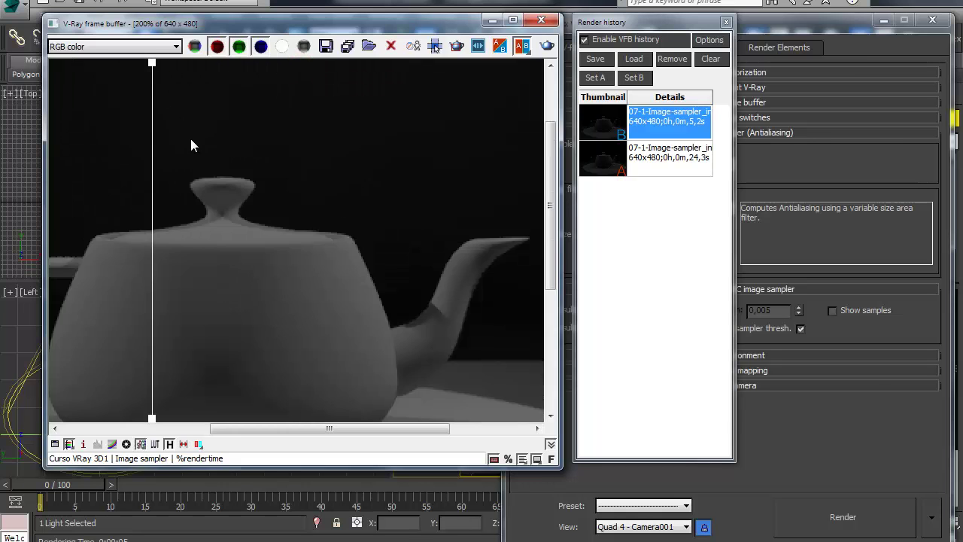
pyautogui.click(151, 63)
pyautogui.moveTo(152, 63); pyautogui.dragTo(303, 75)
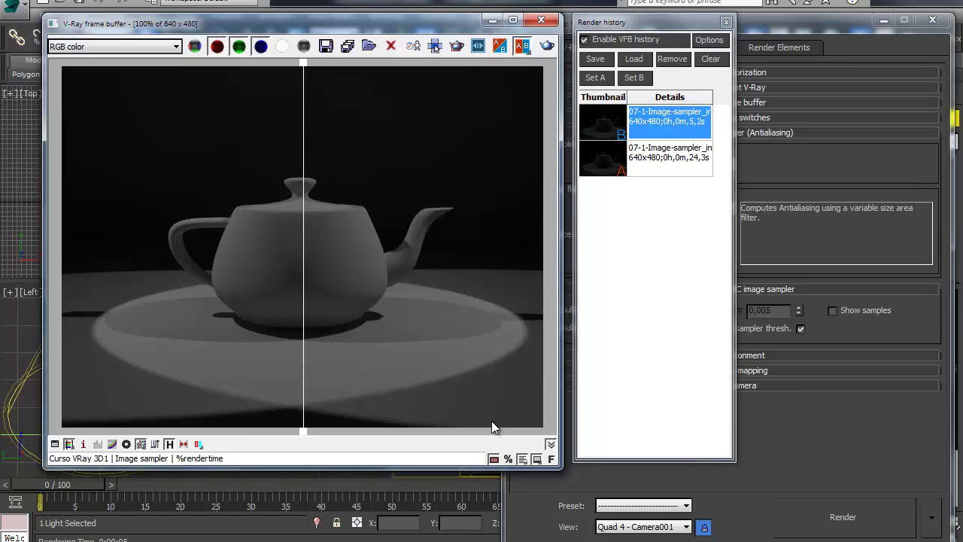
# Change the image sampler type to Adaptive subdivision and expand its settings to look at the colour threshold
pyautogui.click(754, 445)
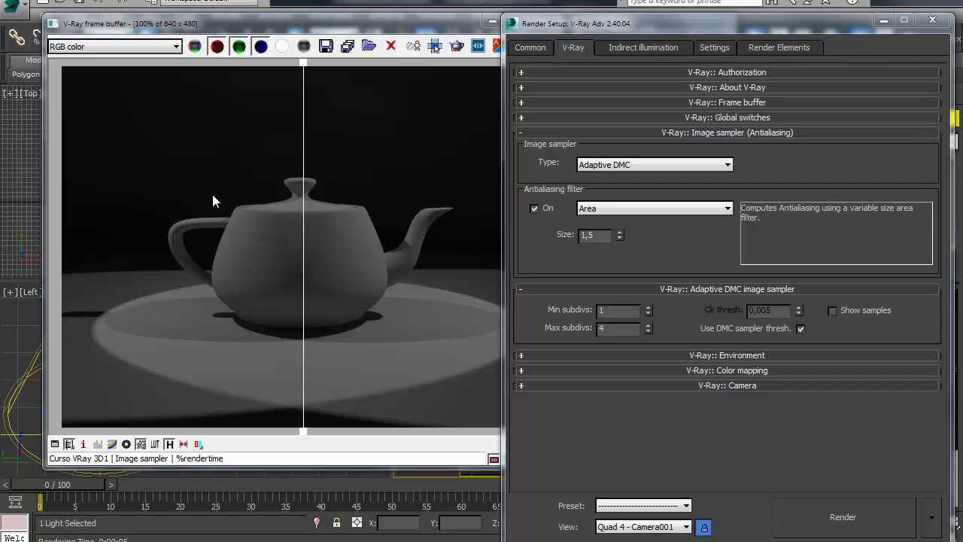
pyautogui.click(673, 247)
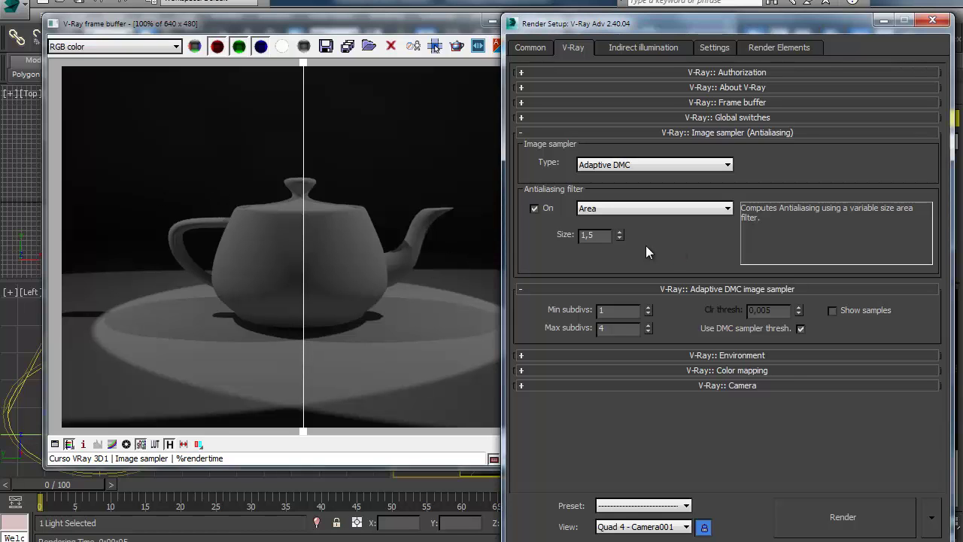
pyautogui.click(645, 166)
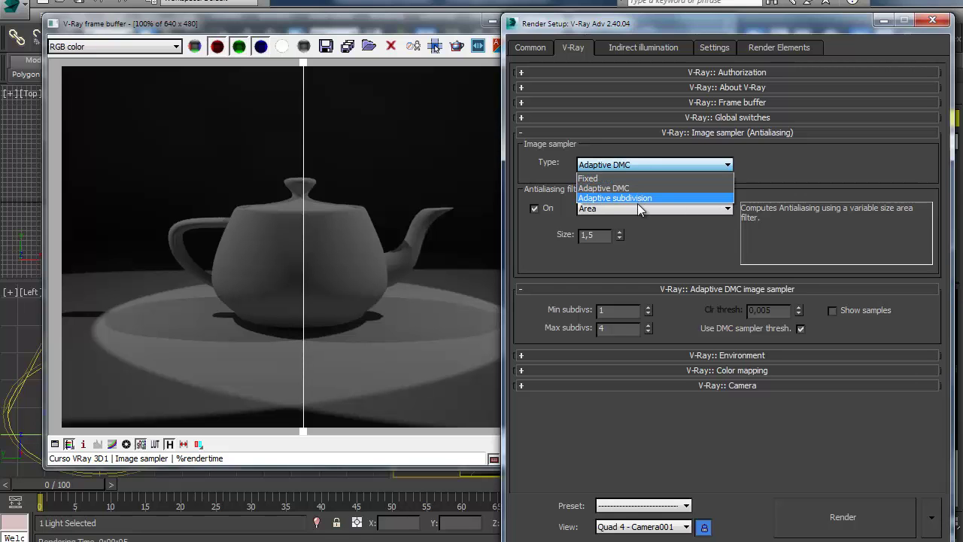
pyautogui.click(634, 198)
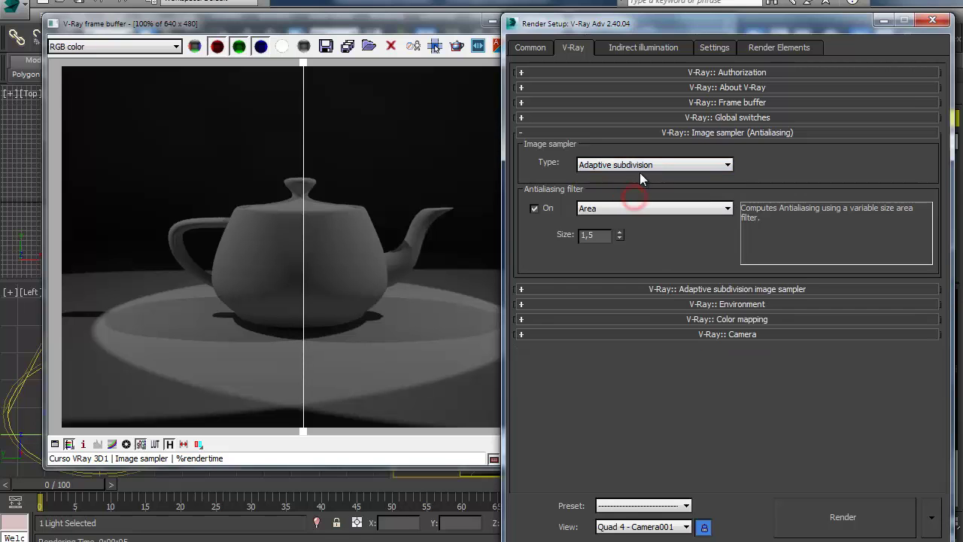
pyautogui.click(668, 286)
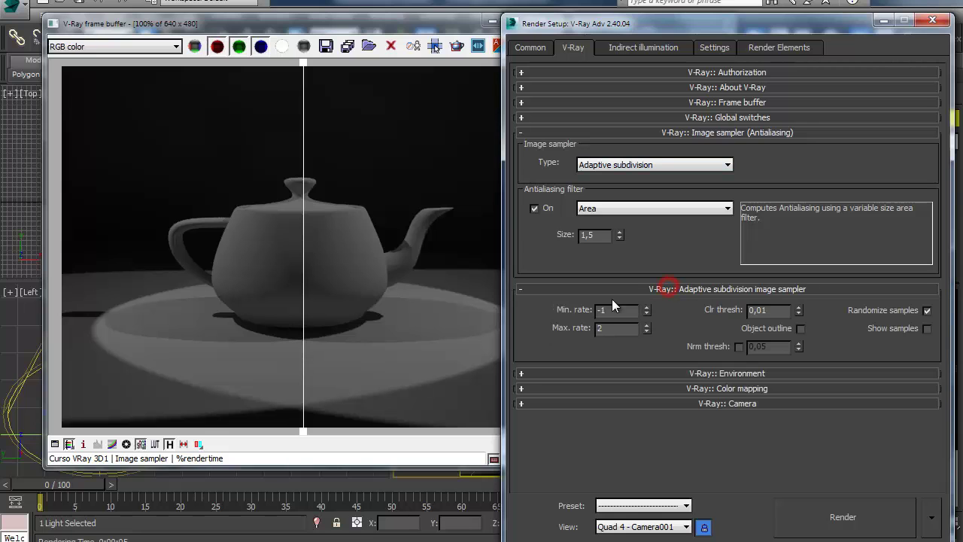
pyautogui.doubleClick(765, 311)
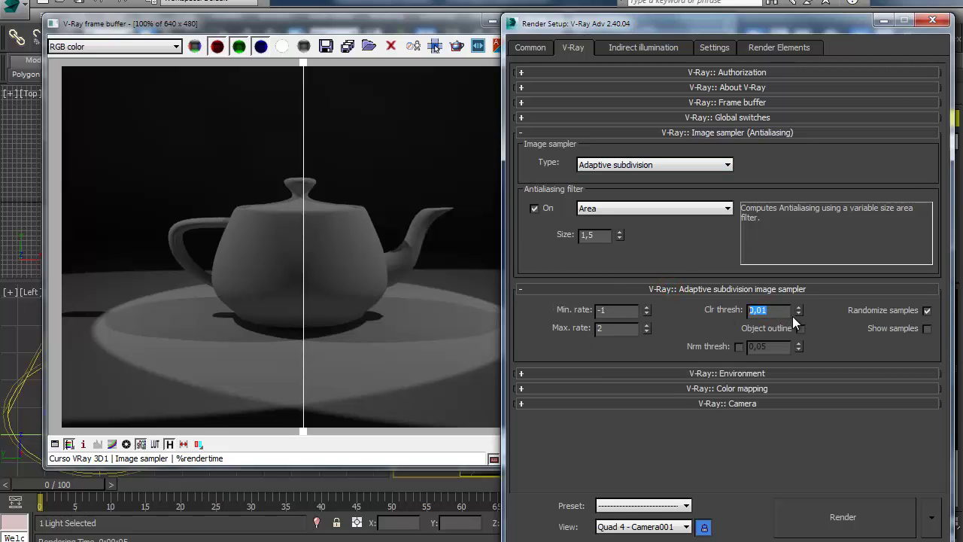
# Switch the image sampler to Adaptive DMC to look at its minimum subdivisions, and return to the Adaptive subdivision settings
pyautogui.click(709, 330)
pyautogui.click(655, 164)
pyautogui.click(620, 191)
pyautogui.doubleClick(608, 311)
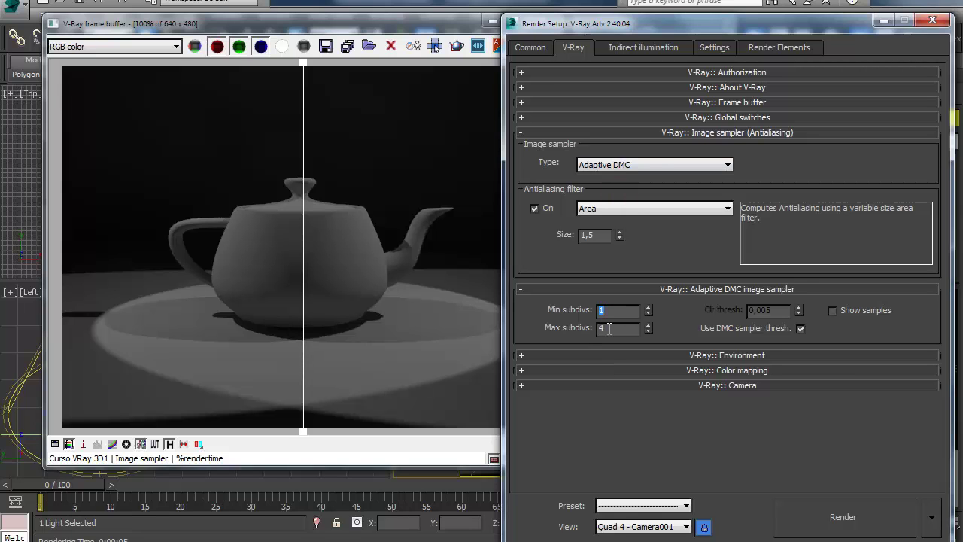
pyautogui.click(602, 165)
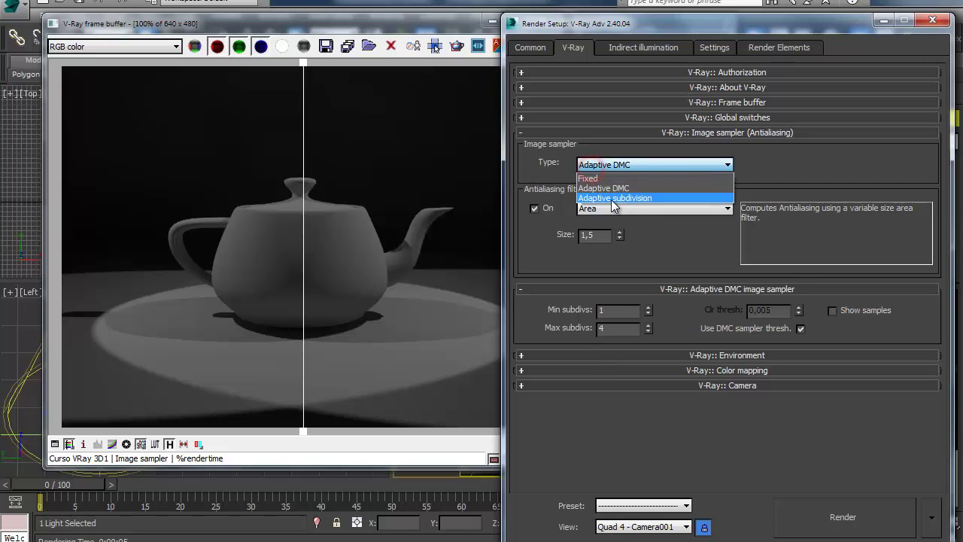
pyautogui.click(611, 199)
pyautogui.click(639, 289)
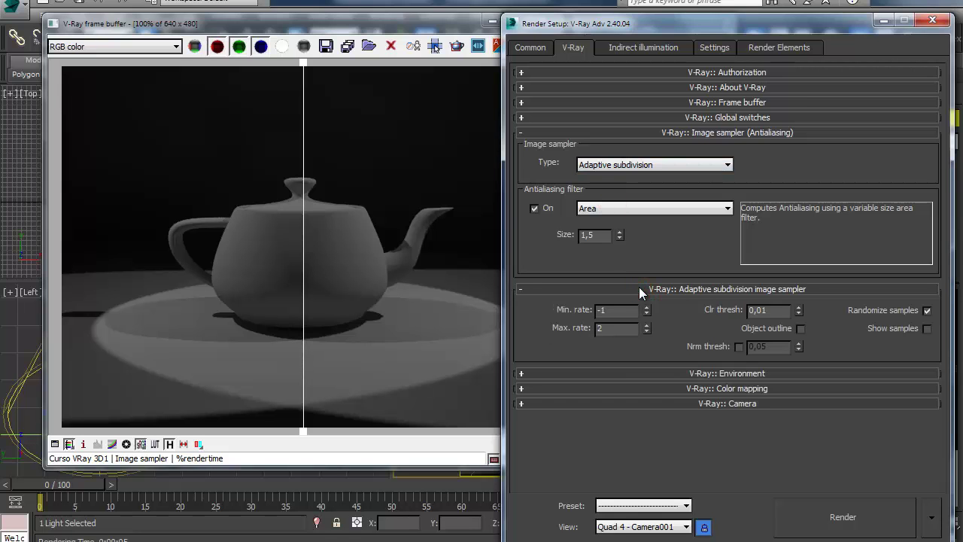
# Review the Adaptive subdivision sampler's Min. rate, Max. rate and Clr thresh settings, also checking the render output size
pyautogui.doubleClick(617, 310)
pyautogui.click(609, 354)
pyautogui.doubleClick(624, 313)
pyautogui.click(529, 47)
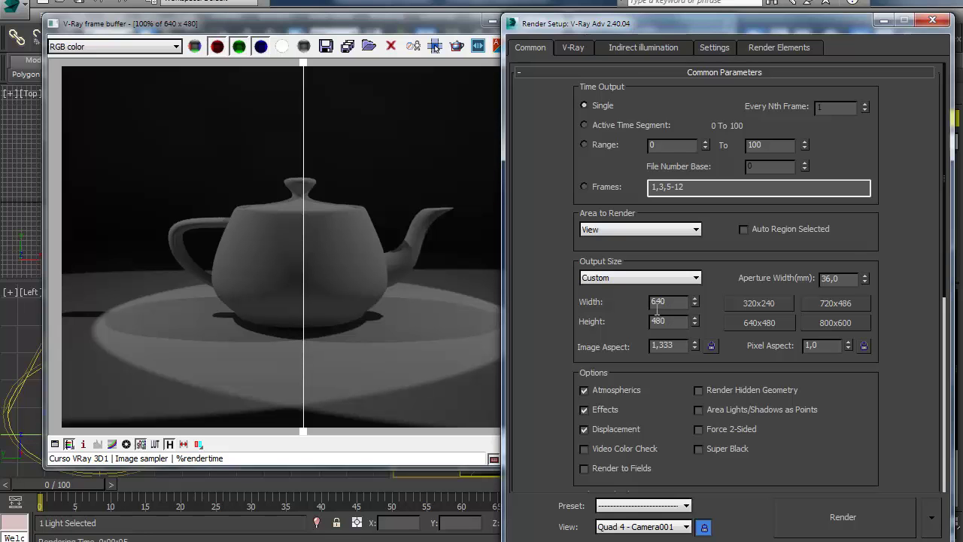
pyautogui.click(573, 47)
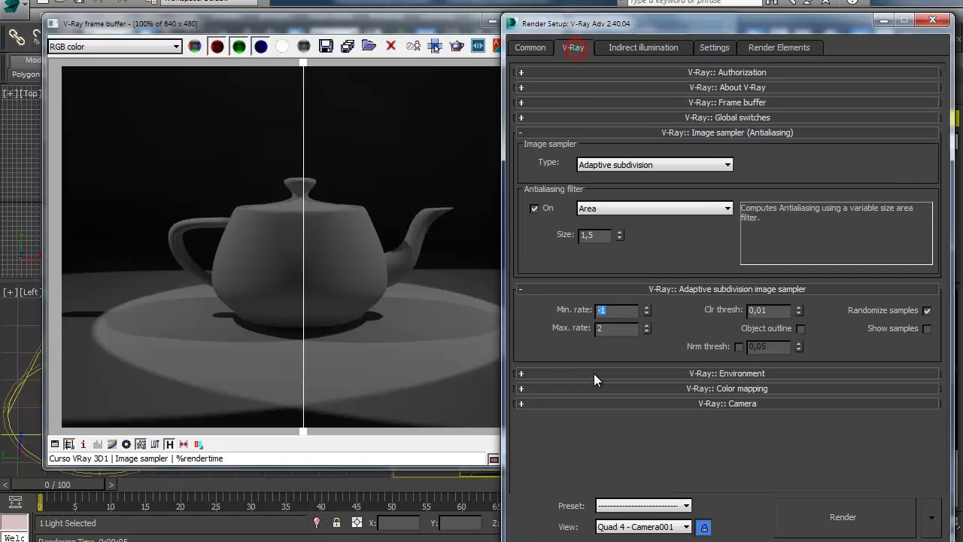
pyautogui.doubleClick(760, 310)
pyautogui.doubleClick(607, 330)
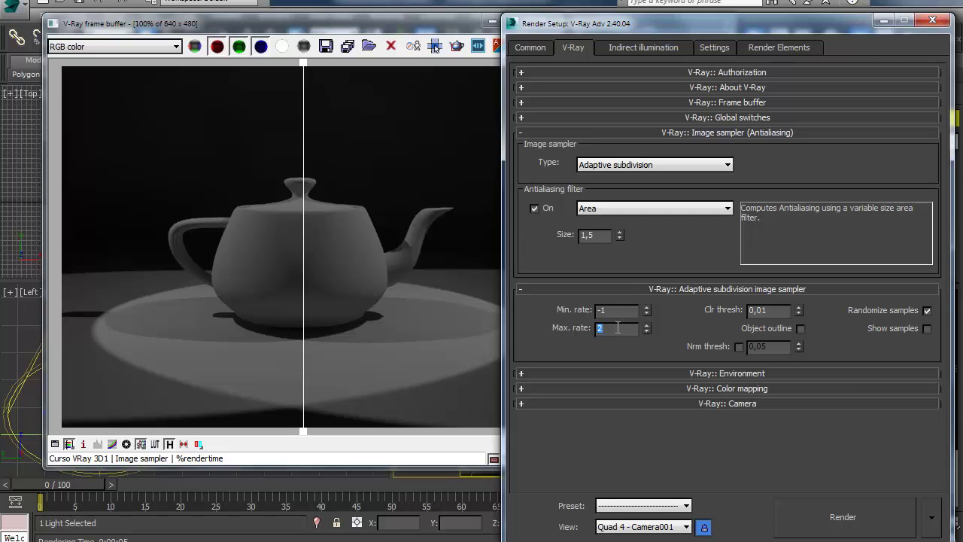
pyautogui.click(667, 327)
# Render the Camera001 view with Adaptive subdivision, review the render time, and close the render setup and frame buffer
pyautogui.click(842, 516)
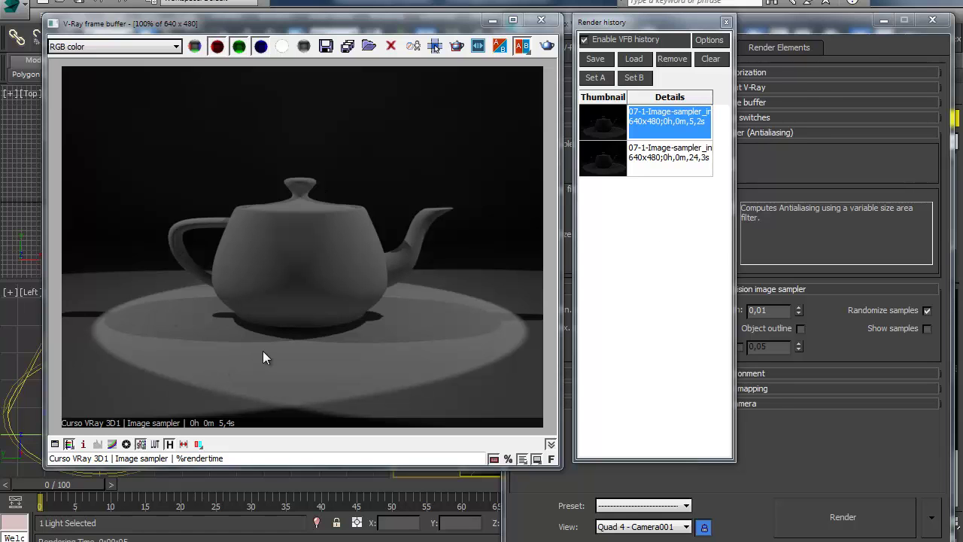
pyautogui.click(568, 312)
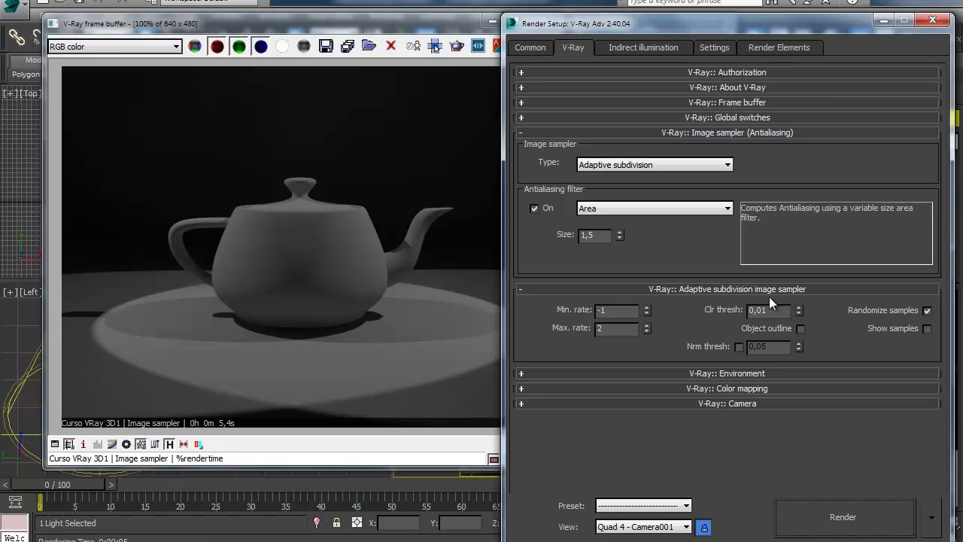
pyautogui.click(932, 21)
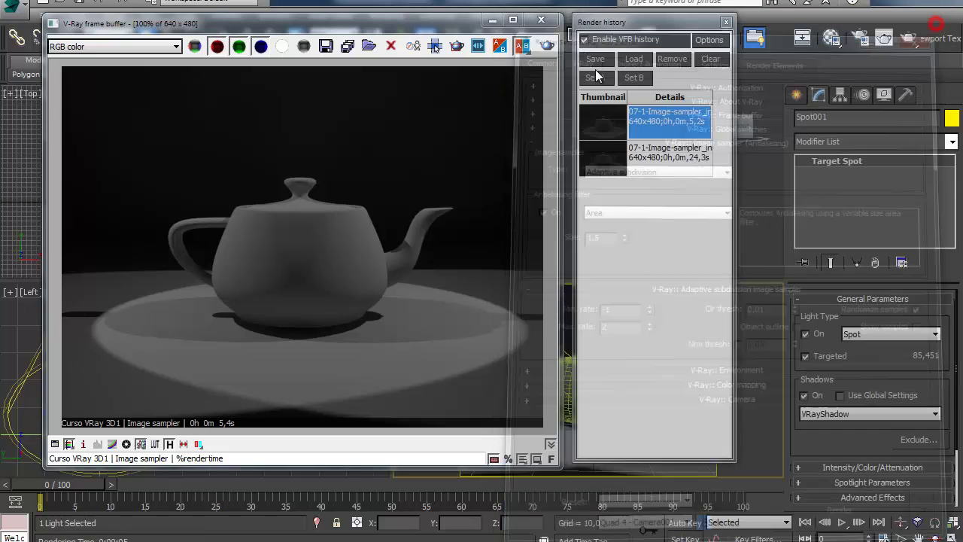
pyautogui.click(541, 21)
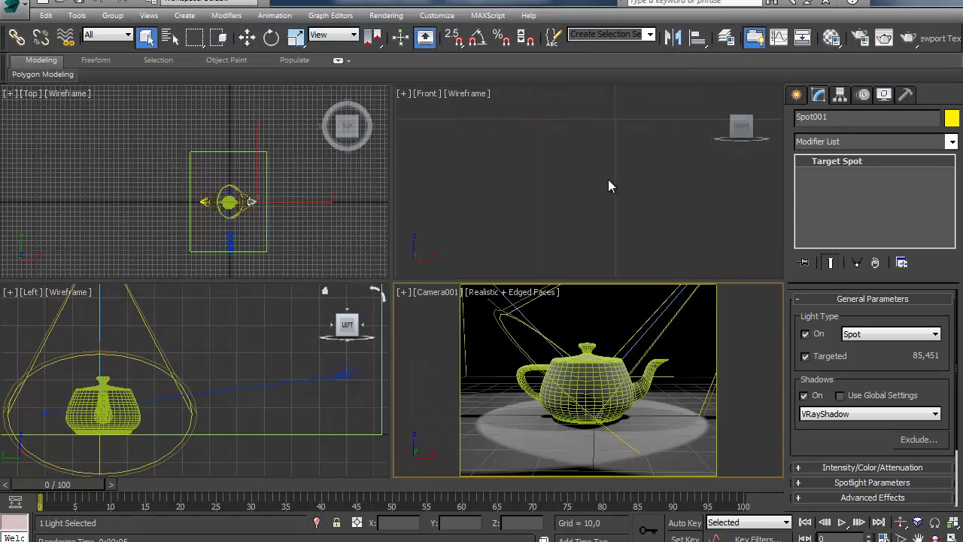
# Turn off the Spot002 spotlight beside the teapot and turn on the VRayLight001 plane light
pyautogui.moveTo(242, 210); pyautogui.dragTo(249, 180, button='middle')
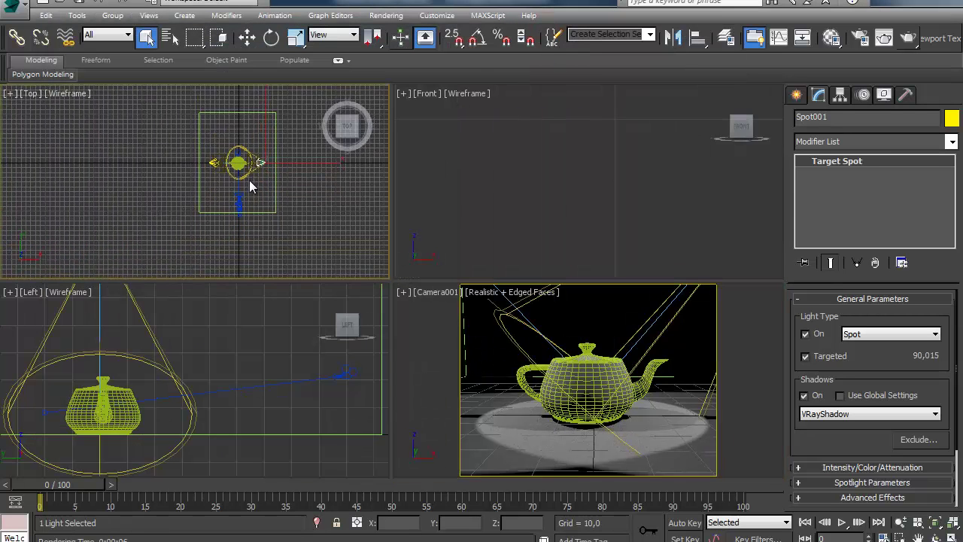
pyautogui.scroll(3, 249, 179)
pyautogui.moveTo(151, 142); pyautogui.dragTo(161, 197, button='middle')
pyautogui.scroll(2, 160, 197)
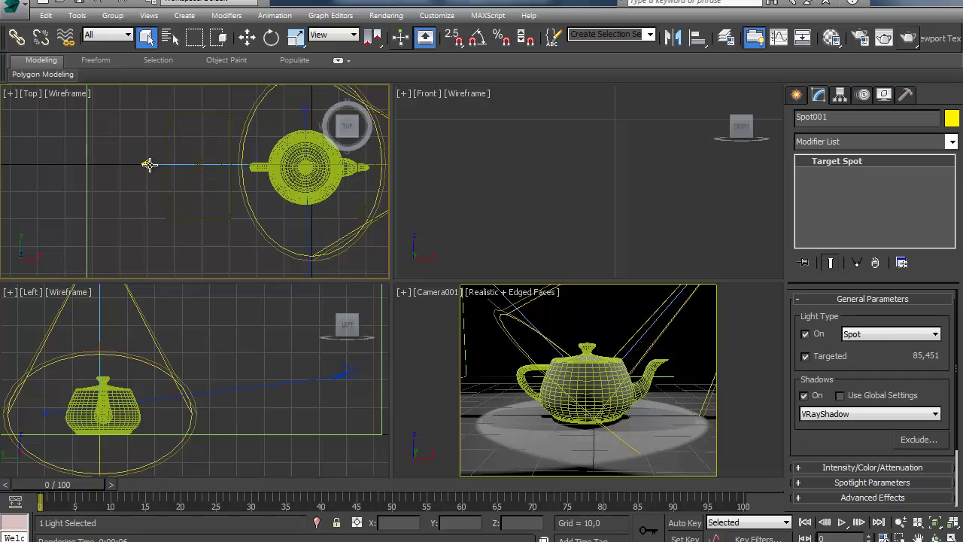
pyautogui.click(147, 164)
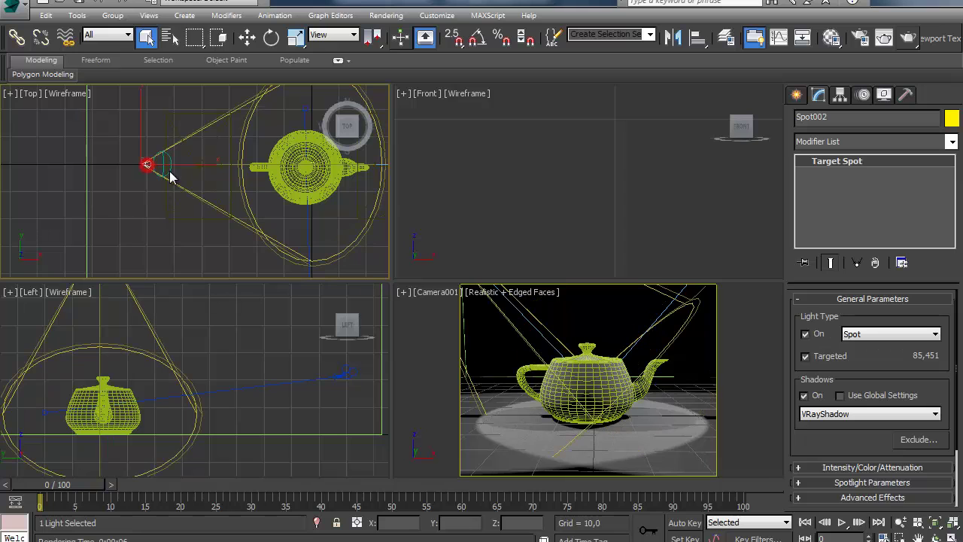
pyautogui.click(806, 334)
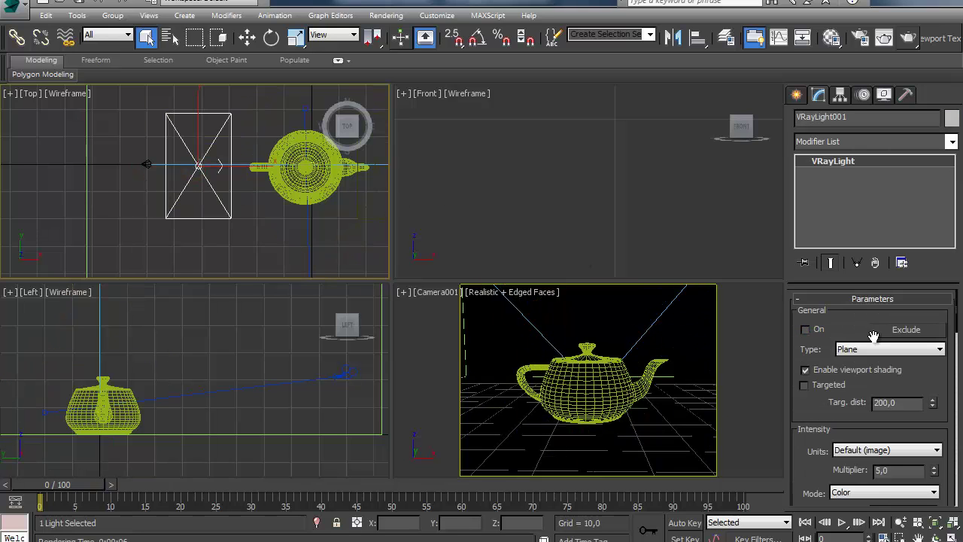
pyautogui.click(816, 330)
# Render the Camera001 view under the plane lights with Adaptive subdivision and save the result to the render history
pyautogui.rightClick(404, 339)
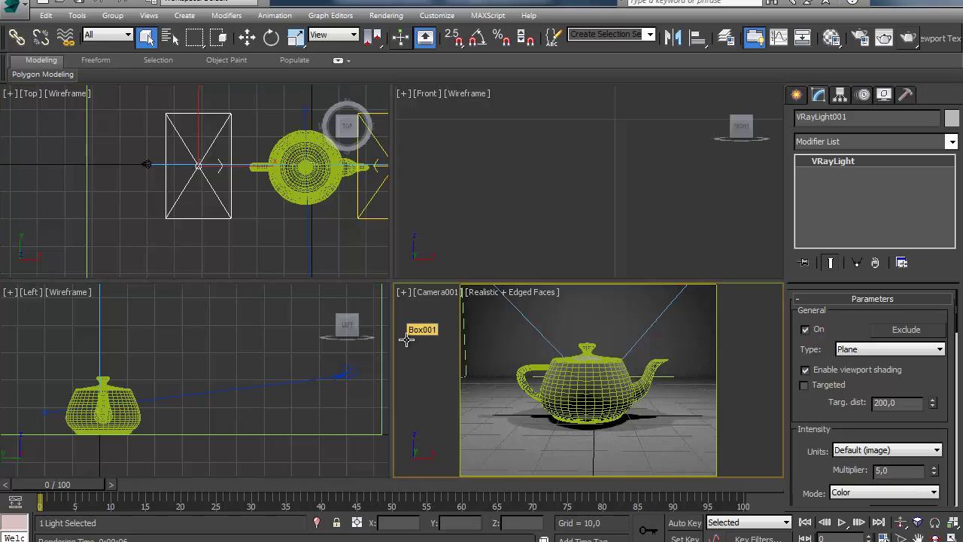
pyautogui.click(905, 34)
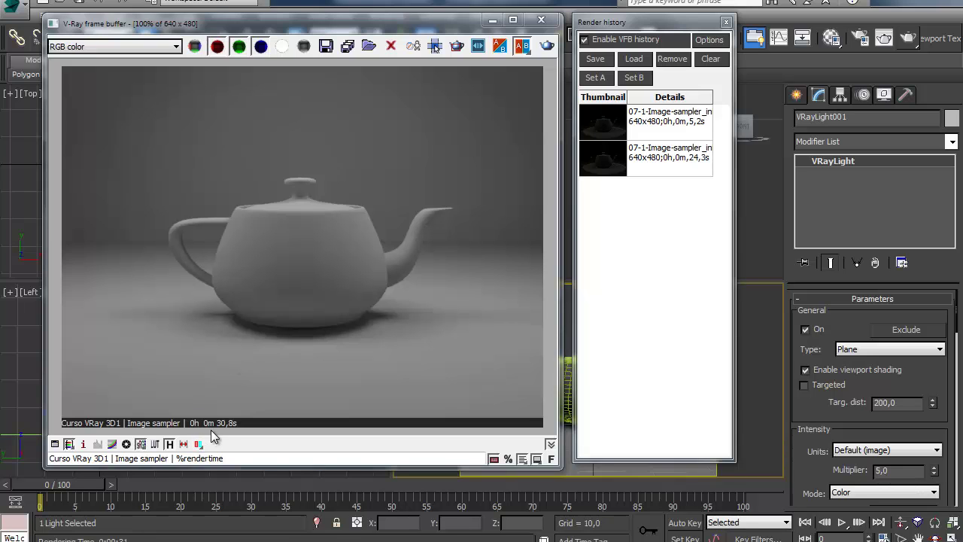
pyautogui.click(602, 60)
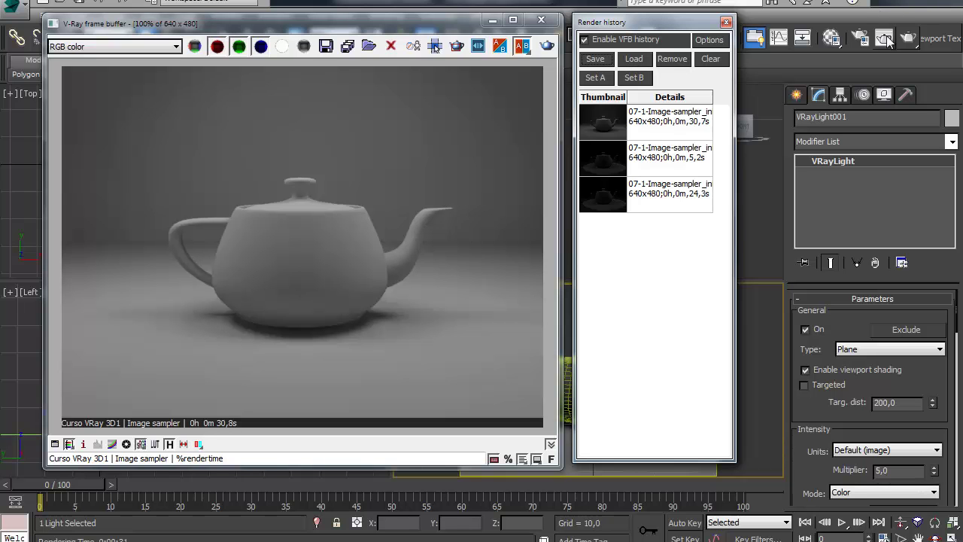
# Set the image sampler type to Adaptive DMC, render the Camera001 view, and save the result to the render history
pyautogui.click(861, 37)
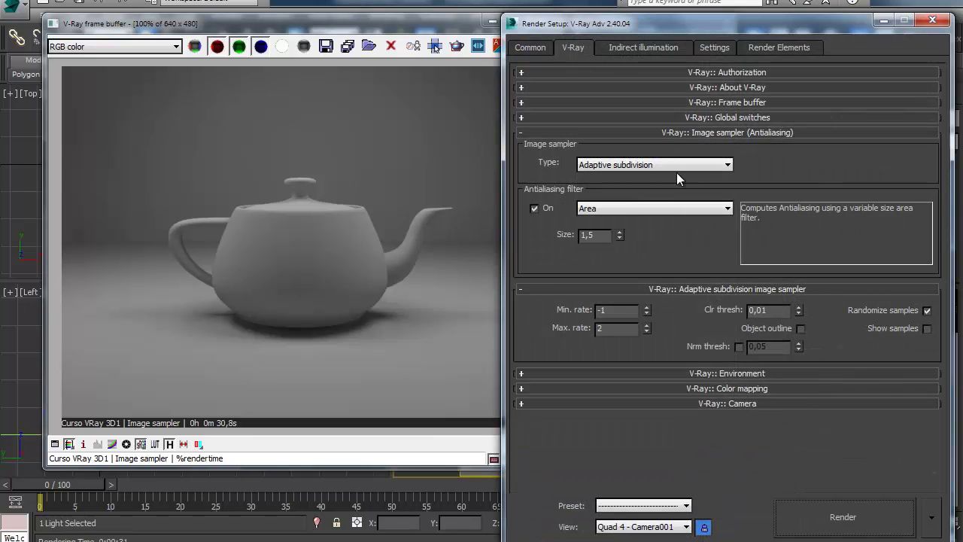
pyautogui.click(642, 165)
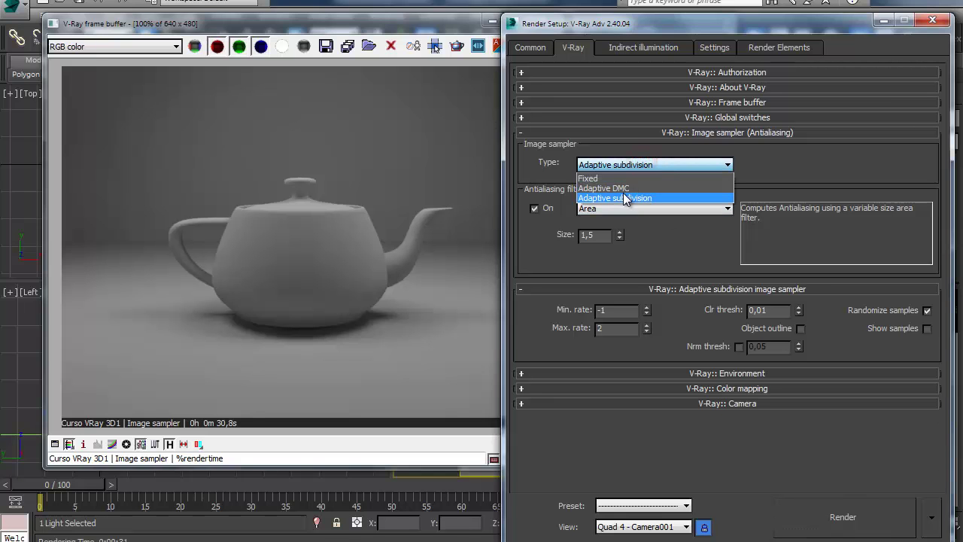
pyautogui.click(620, 189)
pyautogui.click(841, 518)
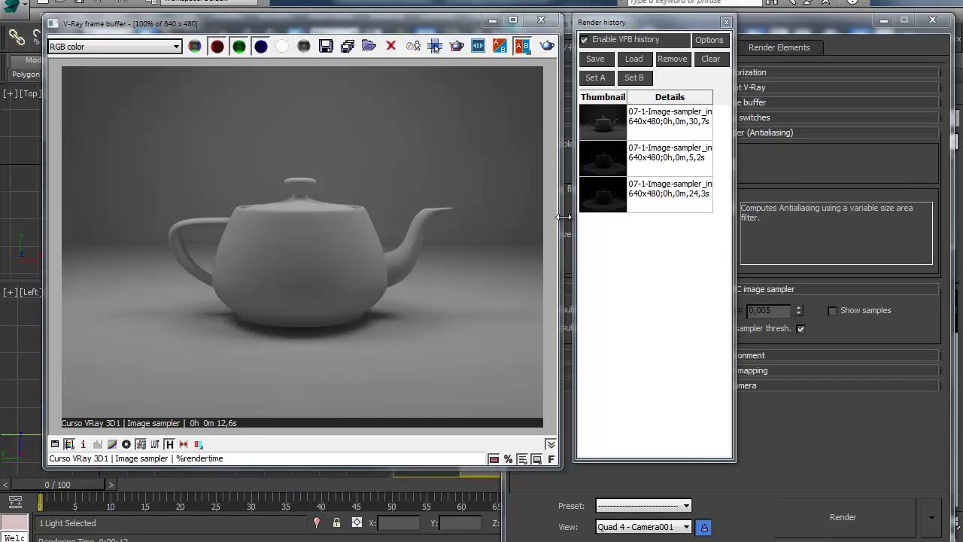
pyautogui.click(588, 64)
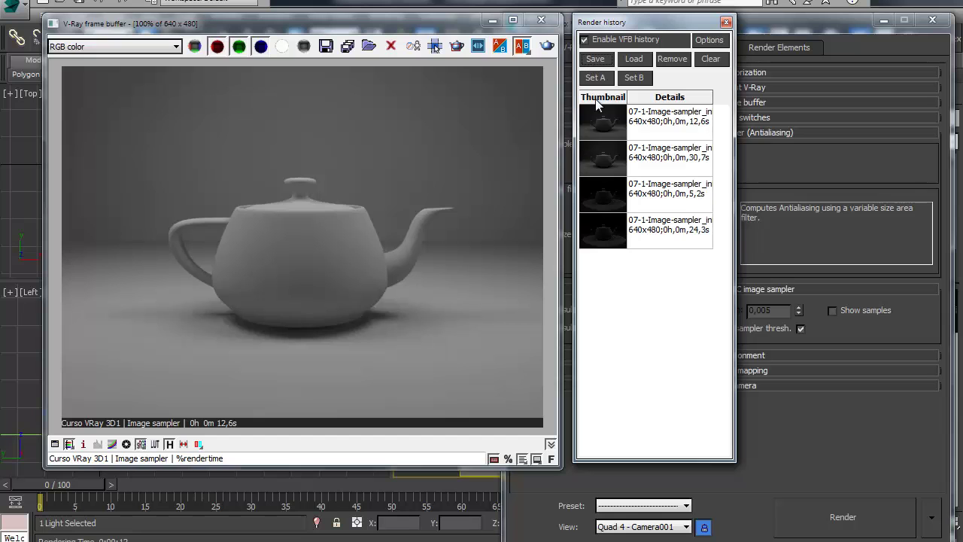
# Assign the new Adaptive DMC render as image A and the plane-light Adaptive subdivision render as image B
pyautogui.click(647, 117)
pyautogui.click(595, 77)
pyautogui.click(644, 148)
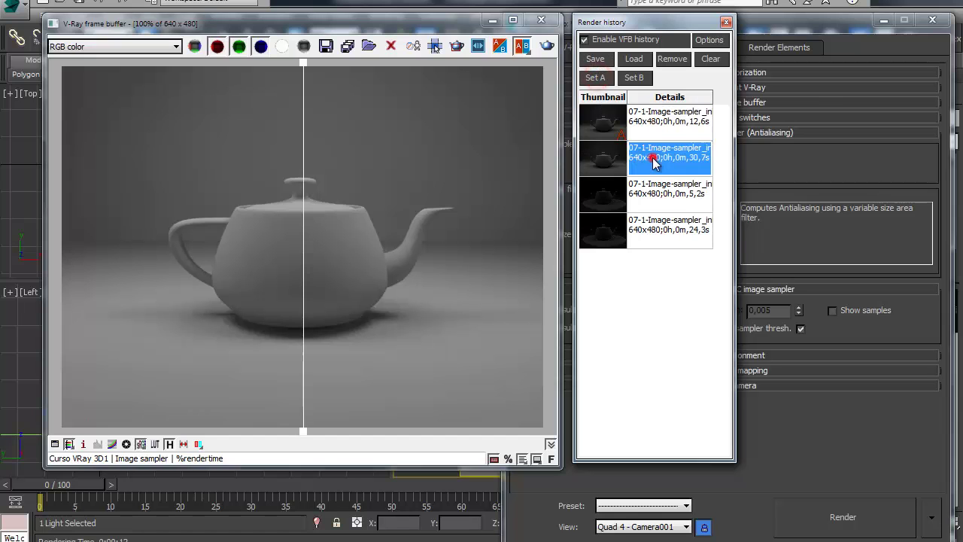
pyautogui.click(632, 78)
# Compare the two teapot renders across the A/B divider at 100% and 200% zoom, and close the frame buffer
pyautogui.click(302, 62)
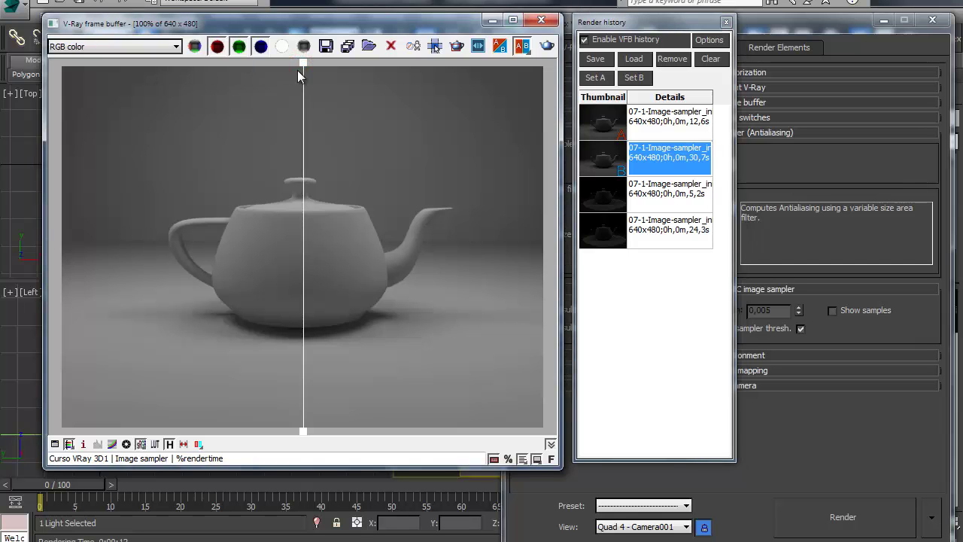
pyautogui.moveTo(303, 64); pyautogui.dragTo(354, 84)
pyautogui.scroll(2, 349, 271)
pyautogui.scroll(-1, 349, 271)
pyautogui.moveTo(342, 68); pyautogui.dragTo(404, 113)
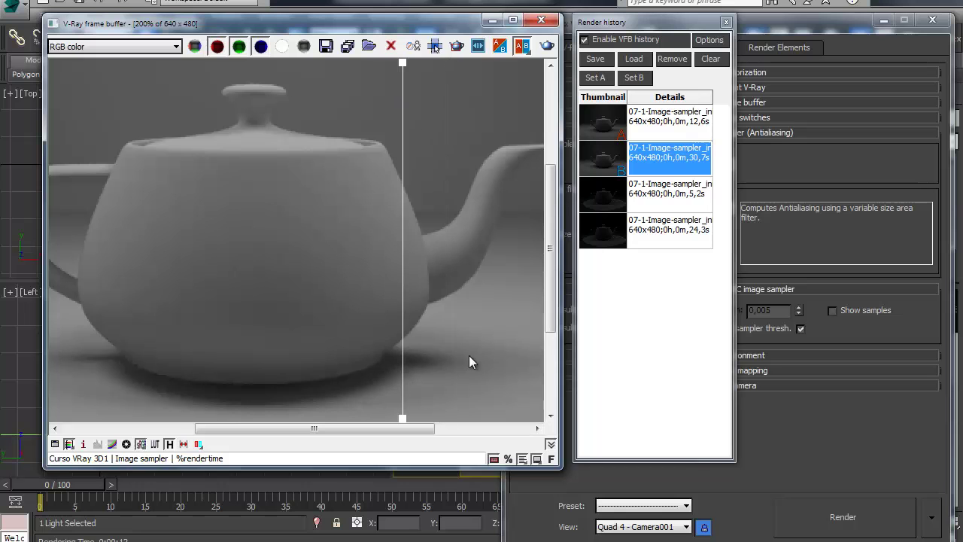
pyautogui.moveTo(404, 67); pyautogui.dragTo(255, 66)
pyautogui.scroll(-2, 285, 181)
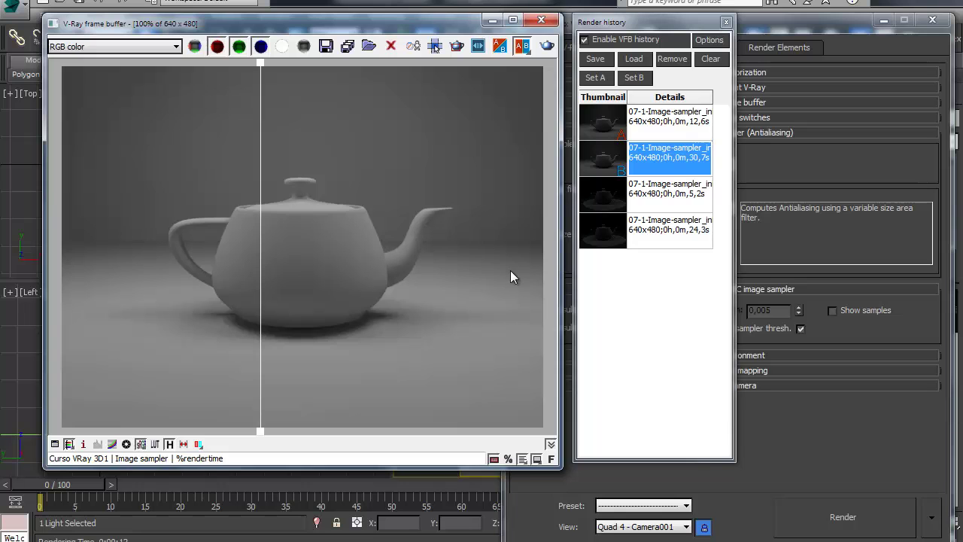
pyautogui.moveTo(257, 67); pyautogui.dragTo(300, 63)
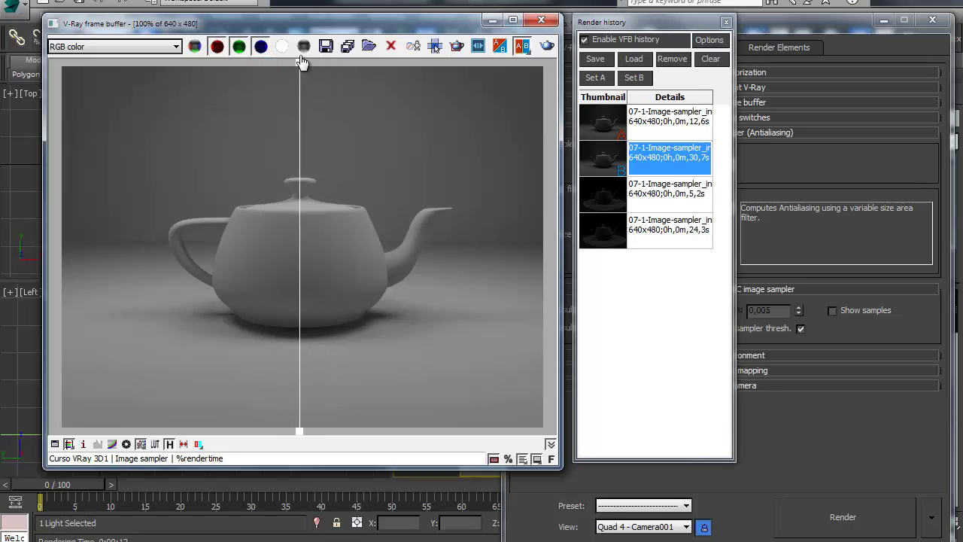
pyautogui.click(541, 19)
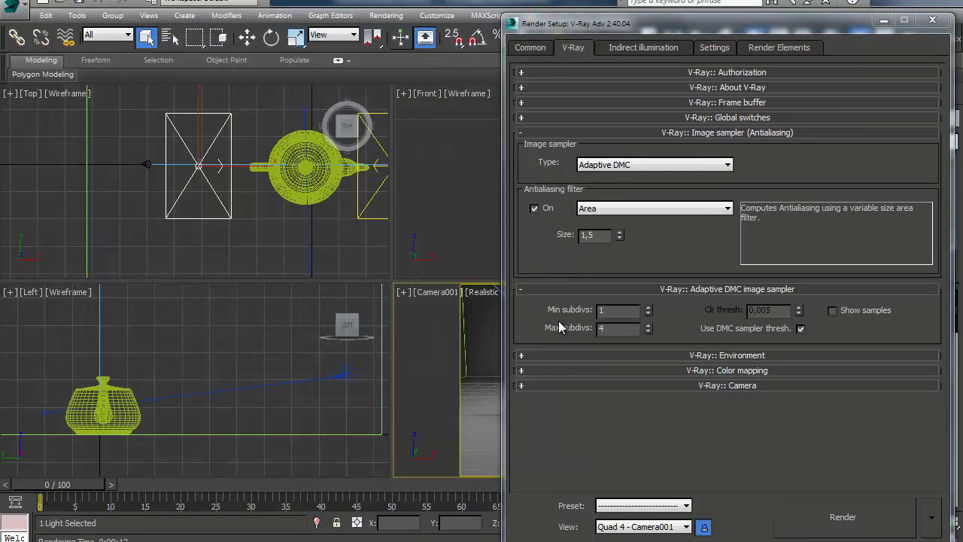
# Reopen the V-Ray frame buffer and close its render history
pyautogui.doubleClick(624, 328)
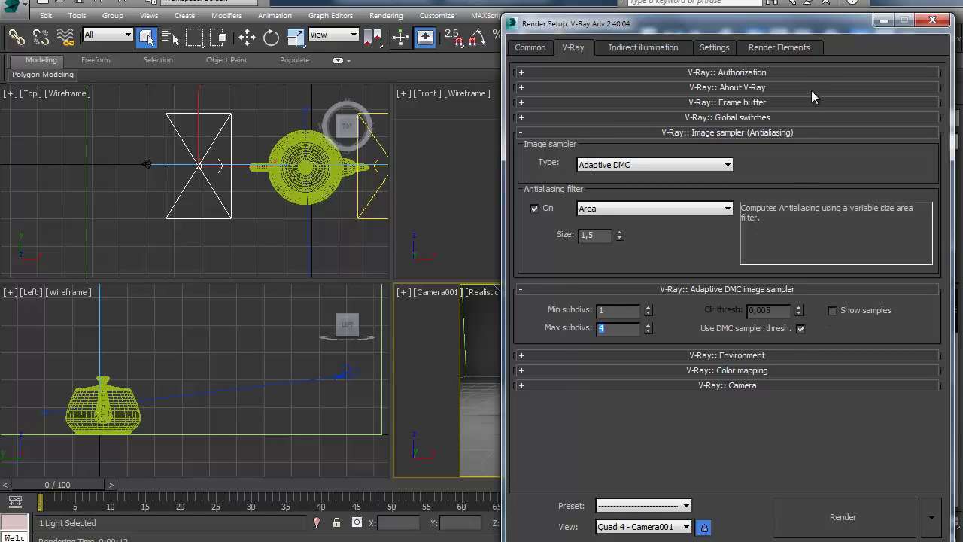
pyautogui.rightClick(407, 340)
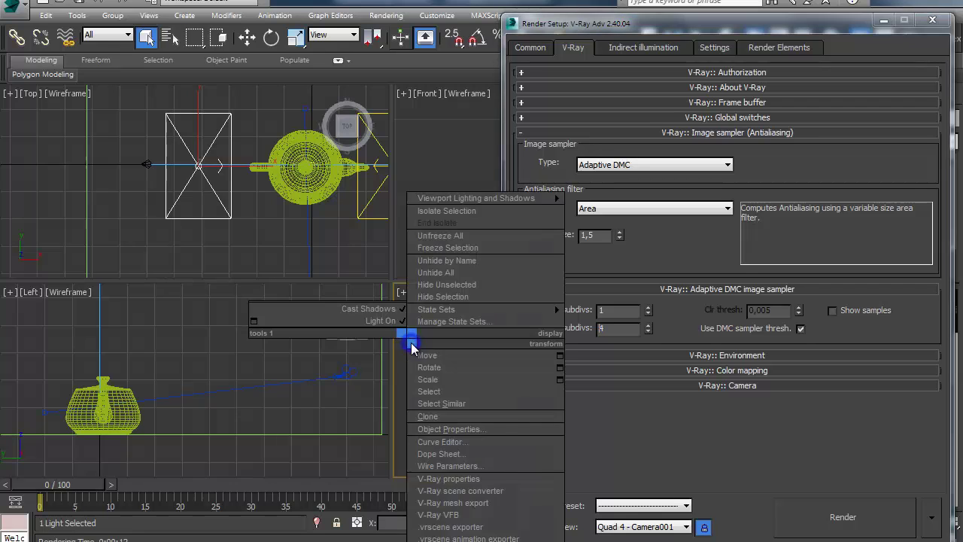
pyautogui.click(449, 515)
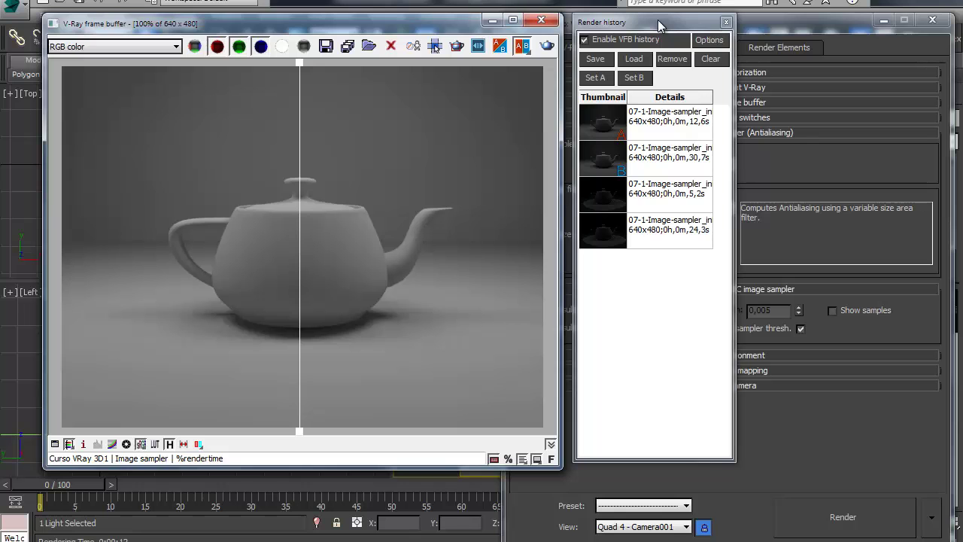
pyautogui.click(726, 22)
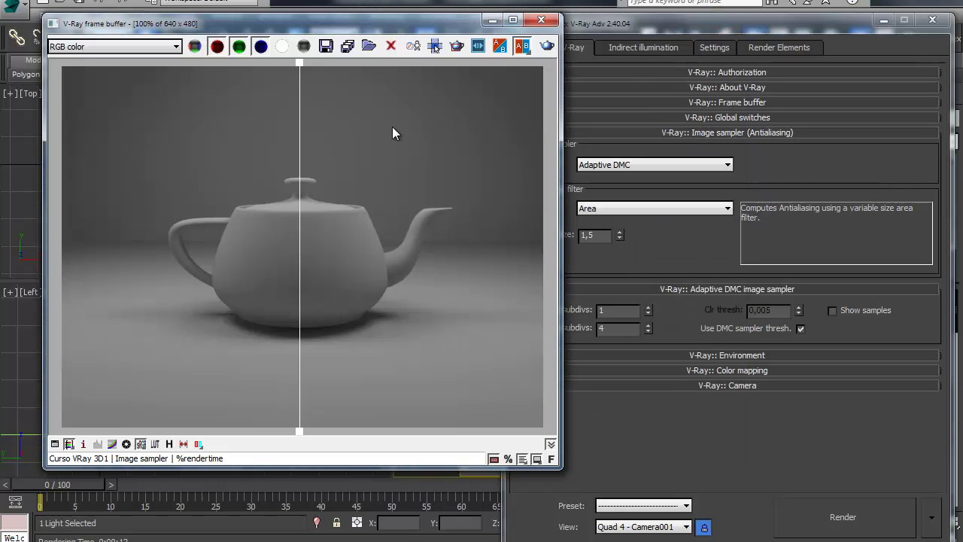
# Review the VRaySampleRate render element's parameters and the V-Ray frame buffer settings
pyautogui.click(775, 49)
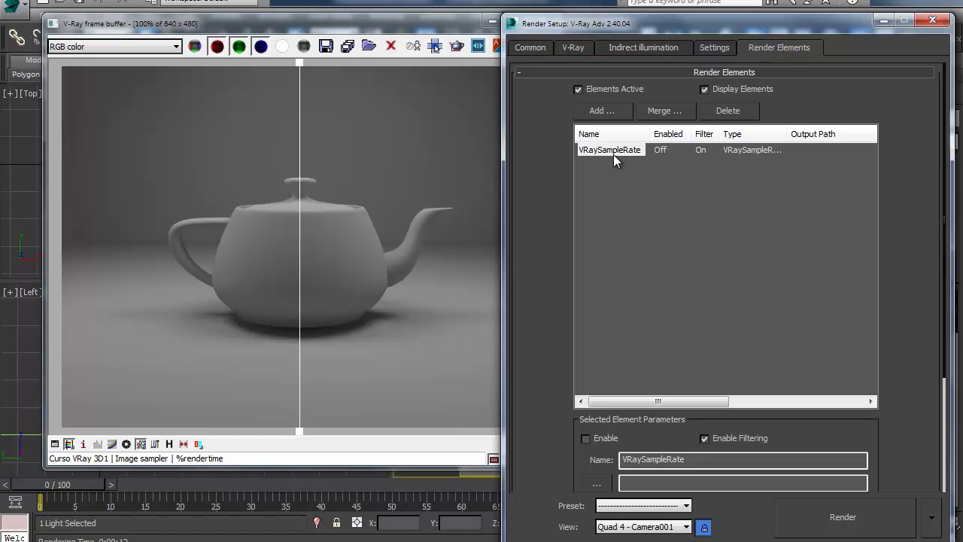
pyautogui.moveTo(535, 292); pyautogui.dragTo(536, 323)
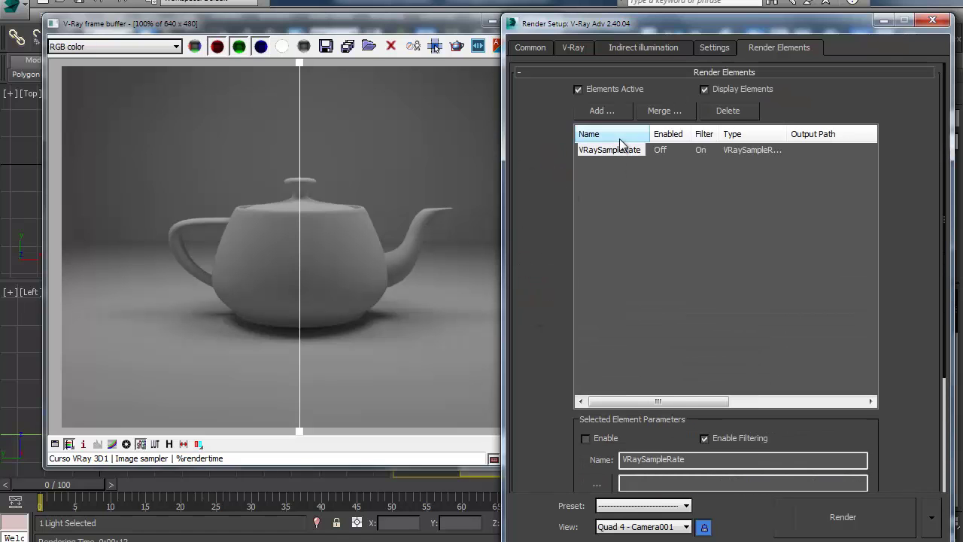
pyautogui.moveTo(569, 408); pyautogui.dragTo(540, 306)
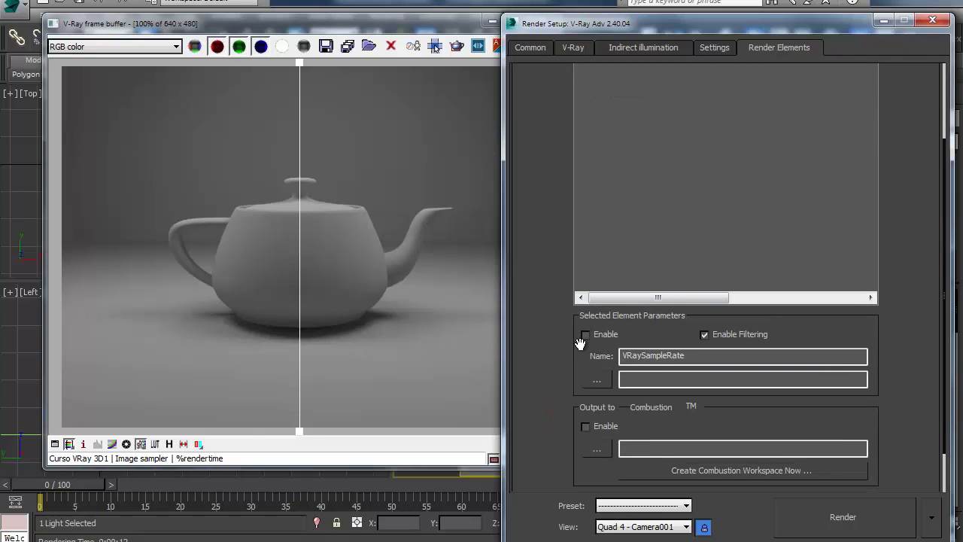
pyautogui.moveTo(545, 304); pyautogui.dragTo(544, 447)
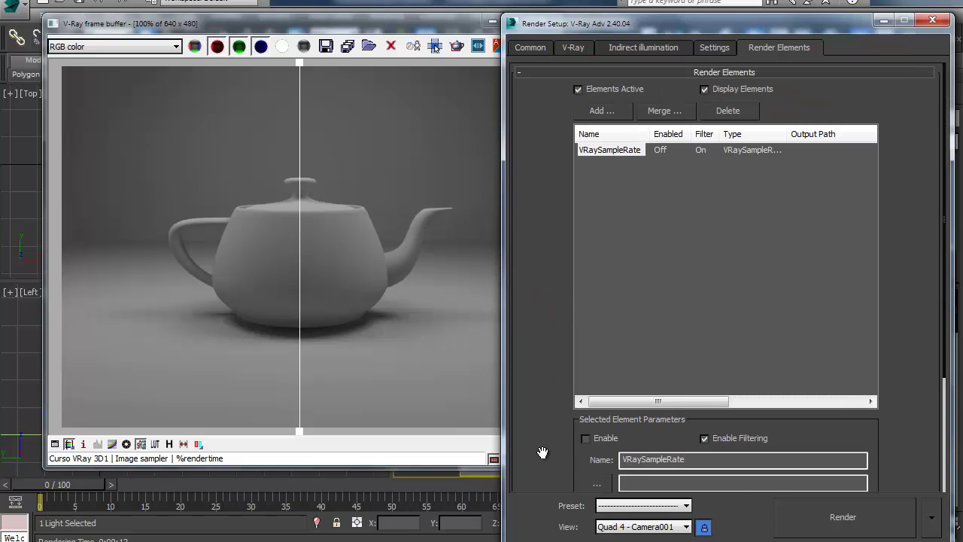
pyautogui.click(581, 45)
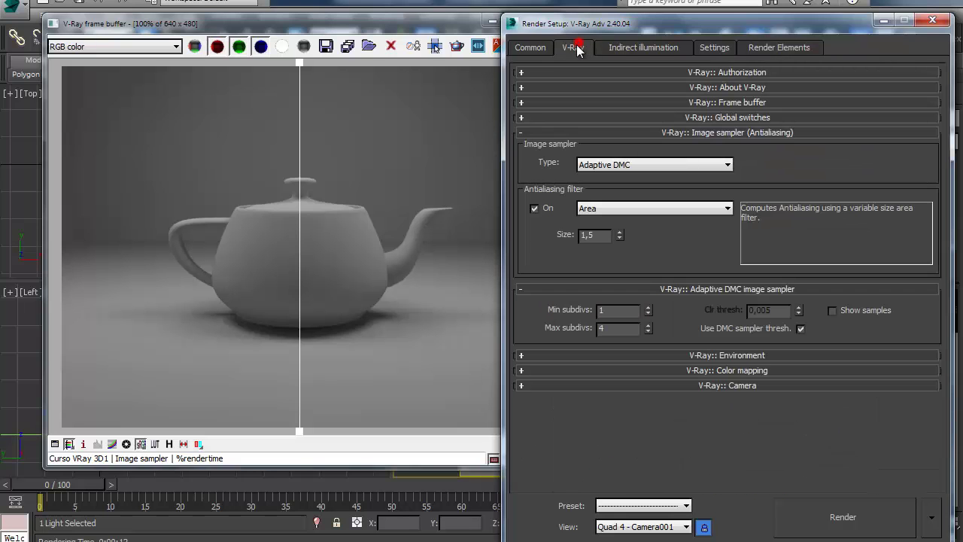
pyautogui.click(722, 103)
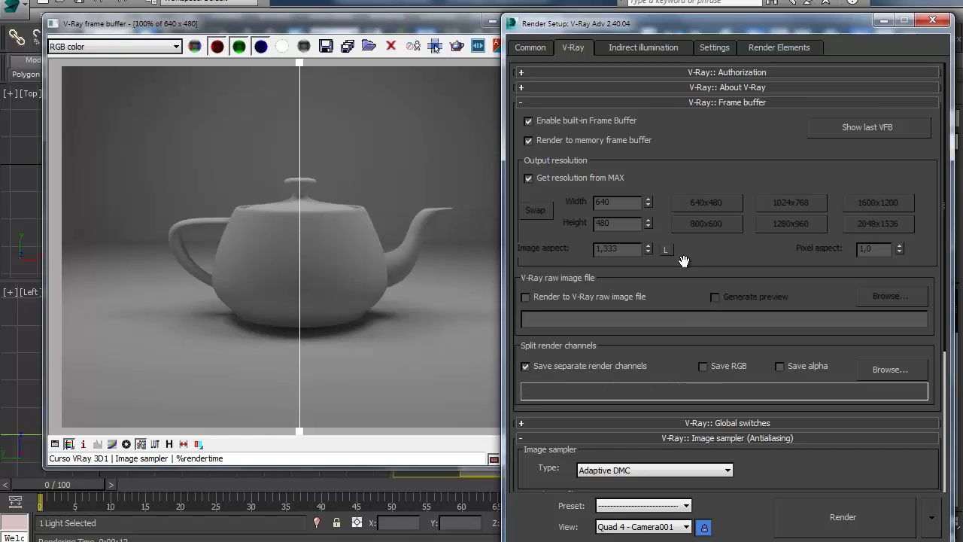
pyautogui.click(655, 103)
# Display the VRaySampleRate channel of the A/B comparison in the frame buffer
pyautogui.click(439, 27)
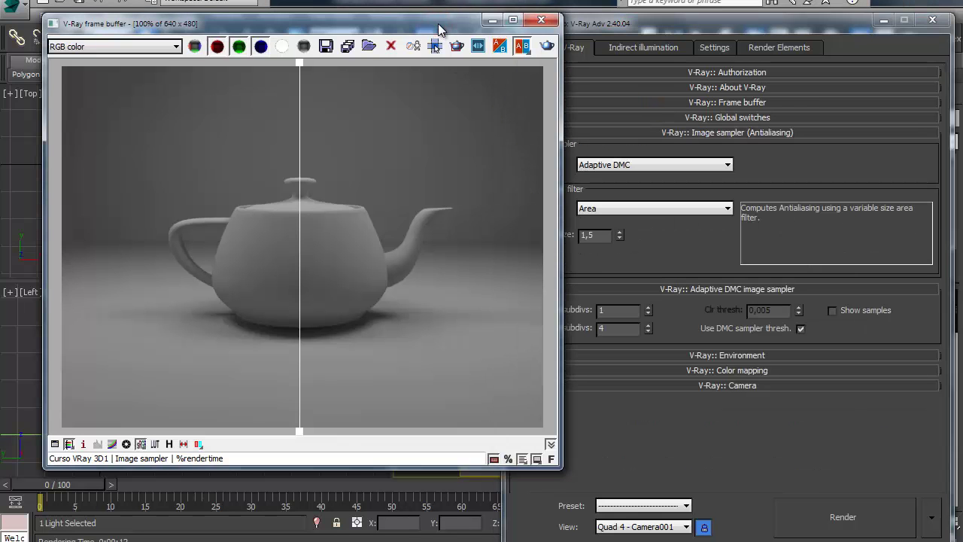
pyautogui.click(172, 47)
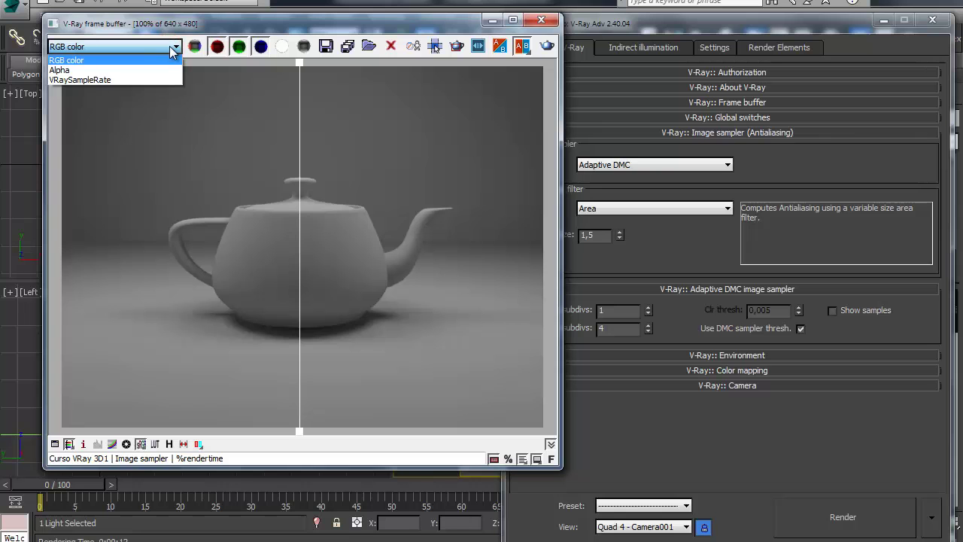
pyautogui.click(134, 80)
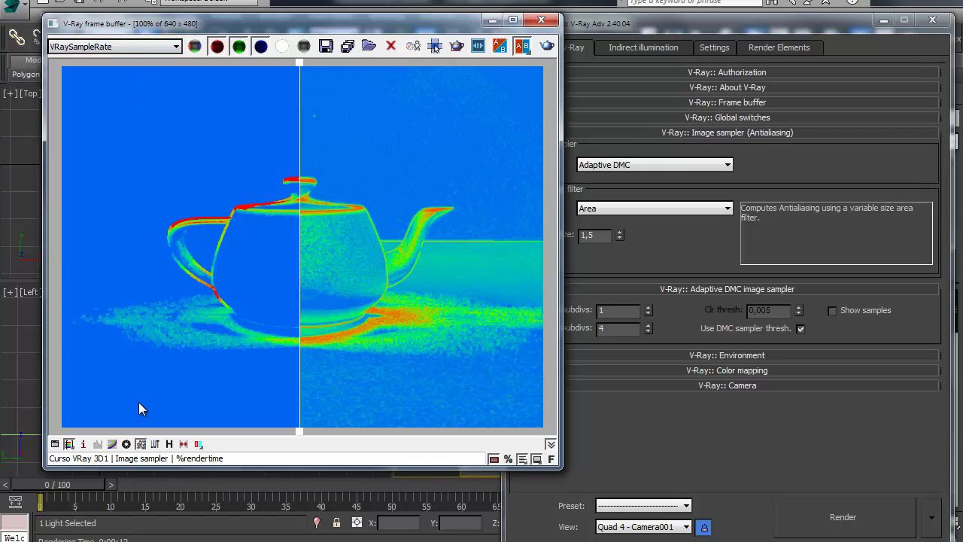
pyautogui.click(110, 47)
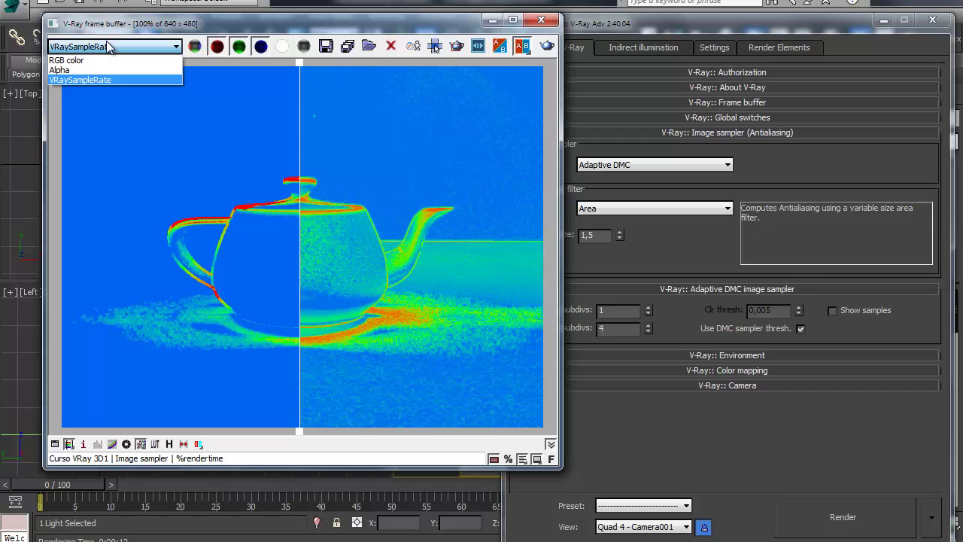
pyautogui.click(107, 43)
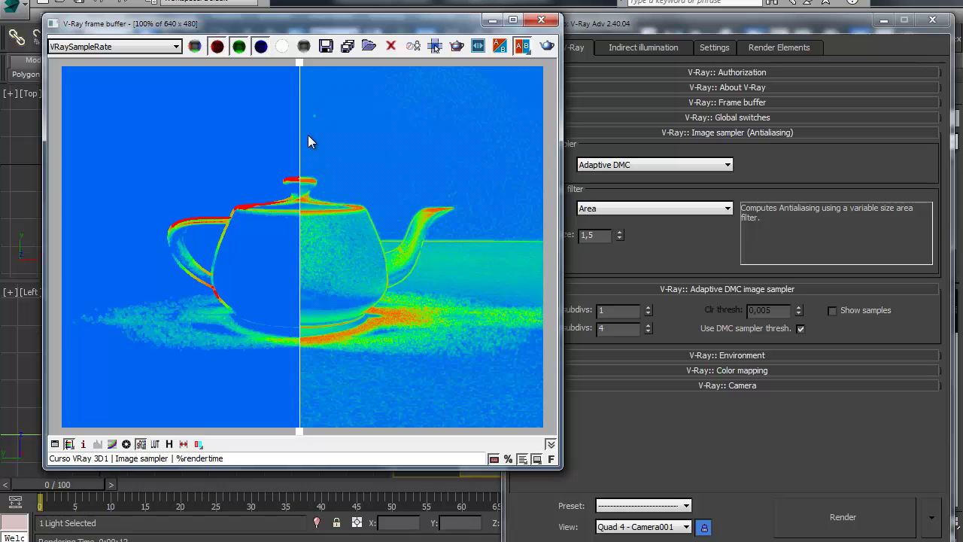
# Compare the sample rates of both renders by sweeping the A/B divider, and return the display to RGB color
pyautogui.click(299, 65)
pyautogui.moveTo(301, 71); pyautogui.dragTo(106, 124)
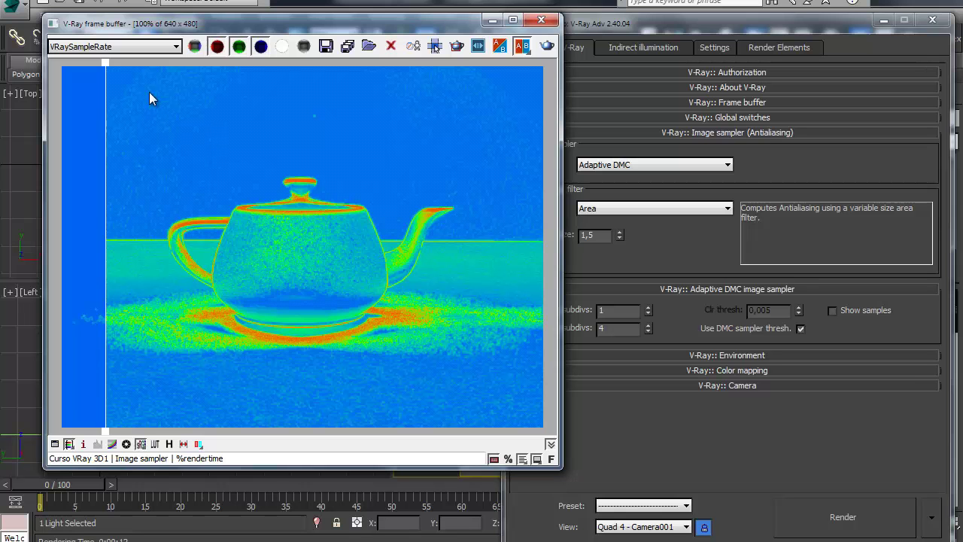
pyautogui.moveTo(106, 66); pyautogui.dragTo(304, 85)
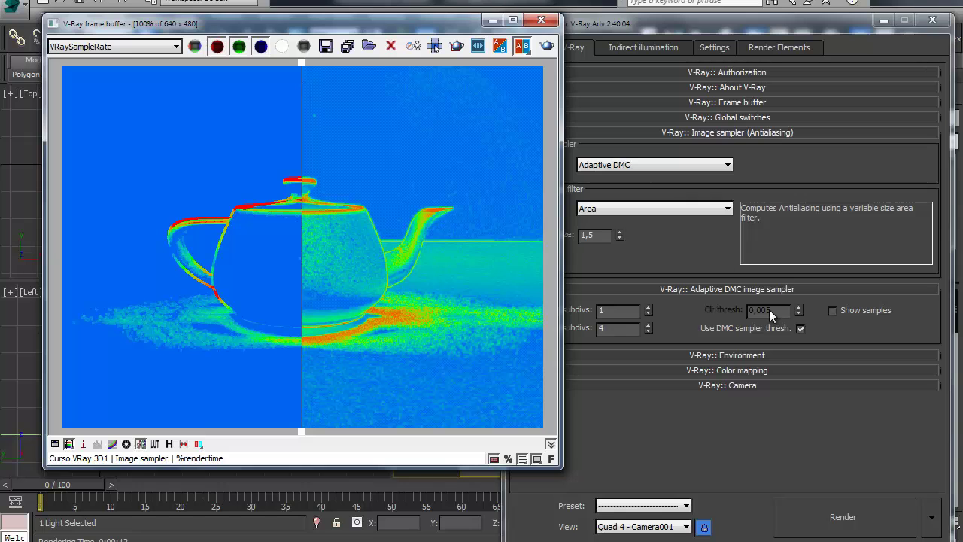
pyautogui.click(699, 234)
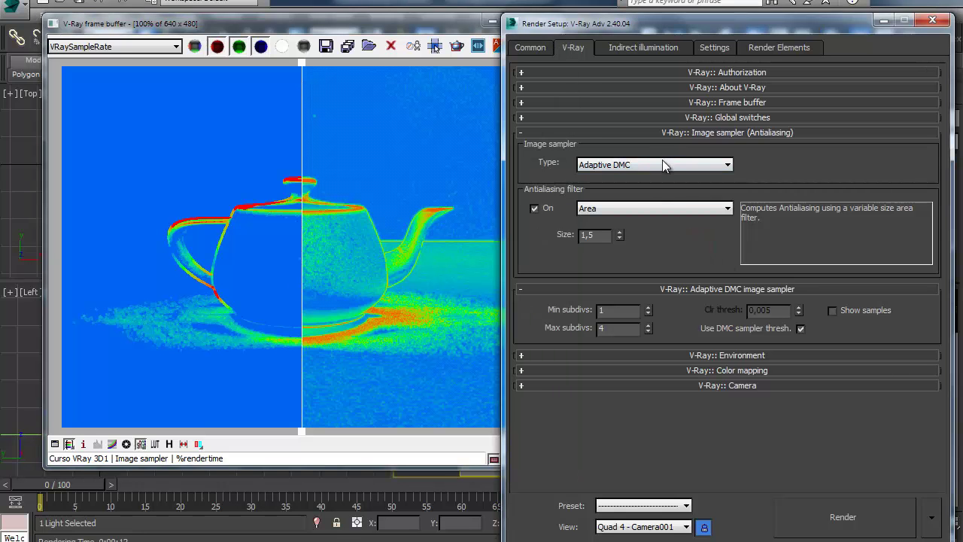
pyautogui.click(109, 48)
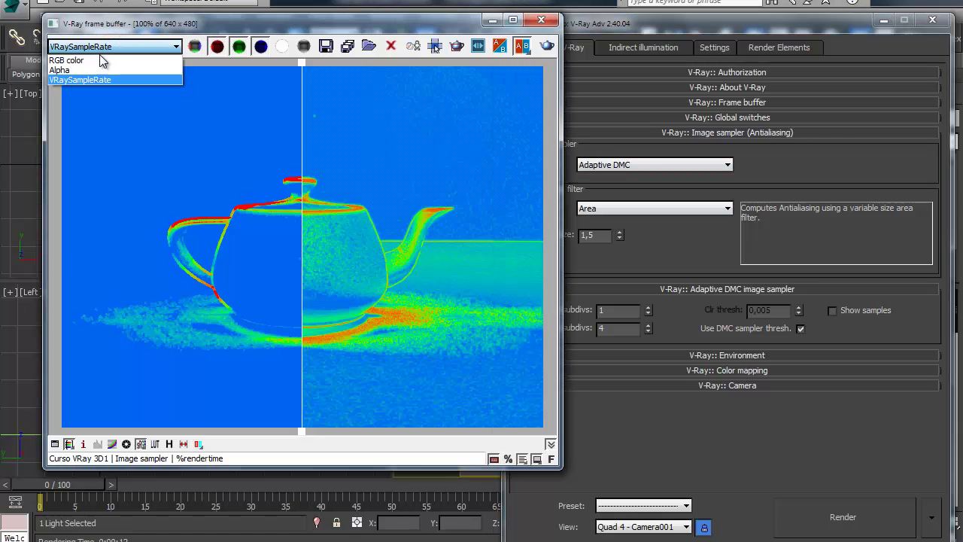
pyautogui.click(101, 60)
# Render the Camera001 view with the Adaptive DMC Max subdivs set to 3, and close the render setup and frame buffer
pyautogui.click(668, 454)
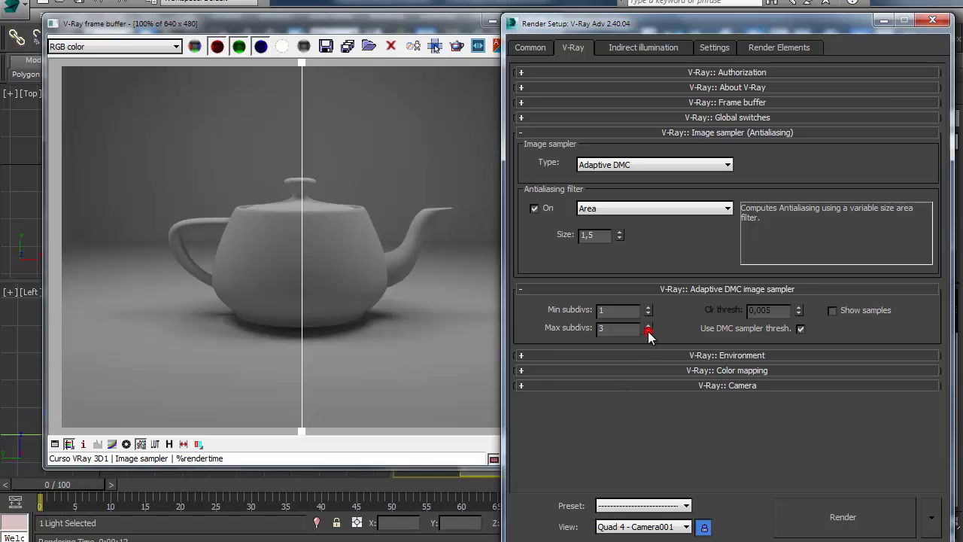
pyautogui.click(847, 516)
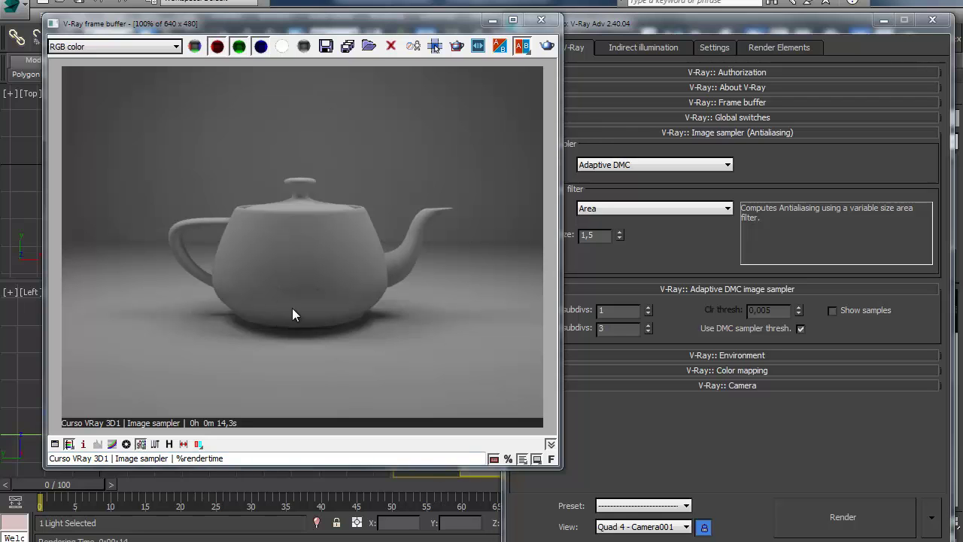
pyautogui.click(630, 331)
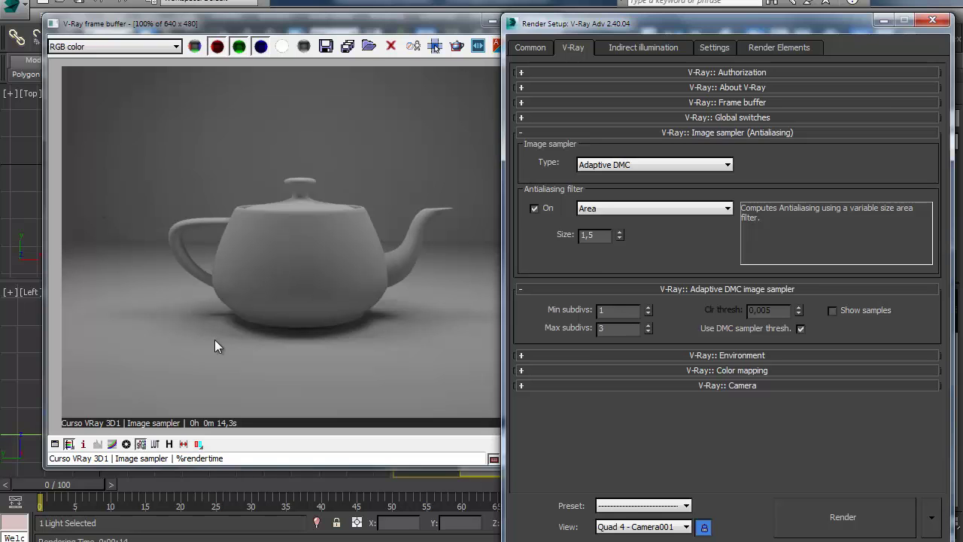
pyautogui.click(360, 333)
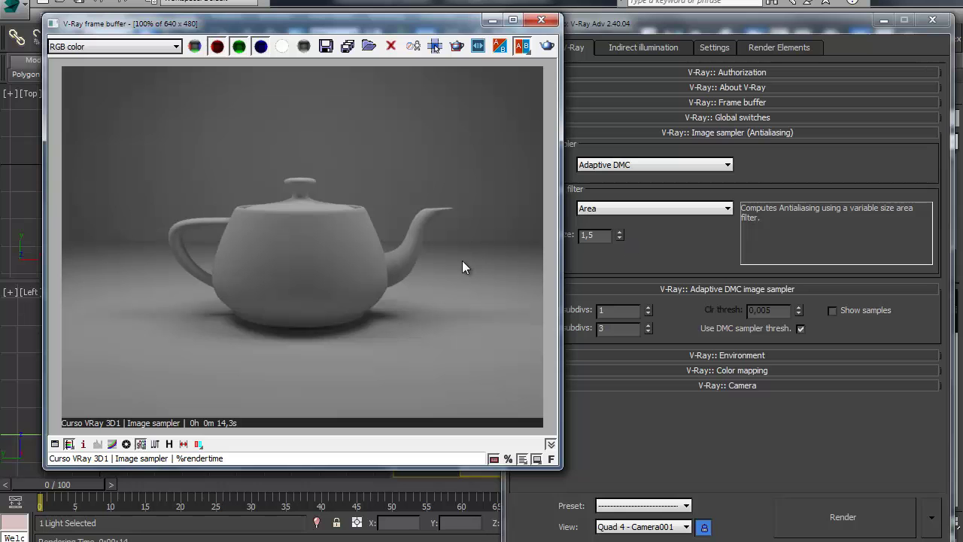
pyautogui.click(933, 19)
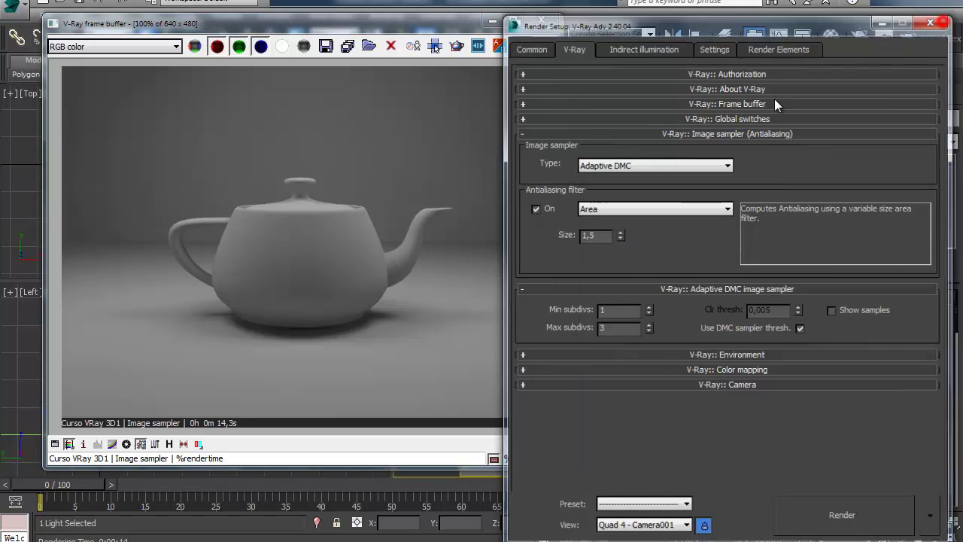
pyautogui.click(541, 19)
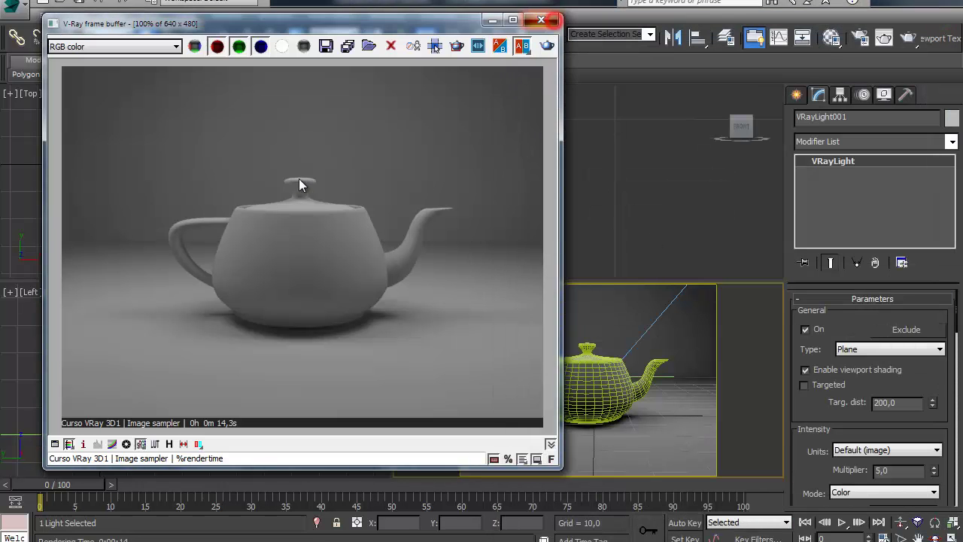
# Examine the Sampling settings of the selected VRayLight, including its Subdivs
pyautogui.scroll(-6, 819, 414)
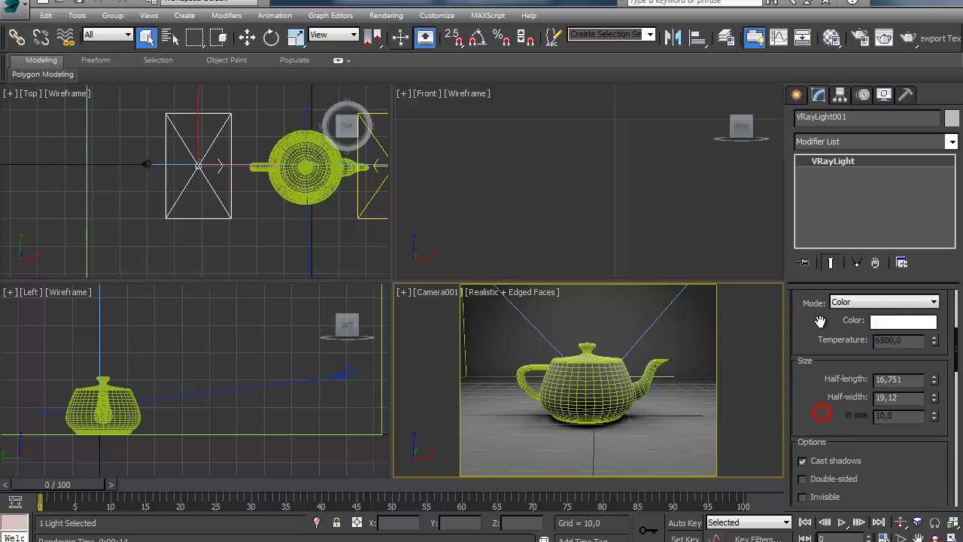
pyautogui.scroll(-5, 820, 322)
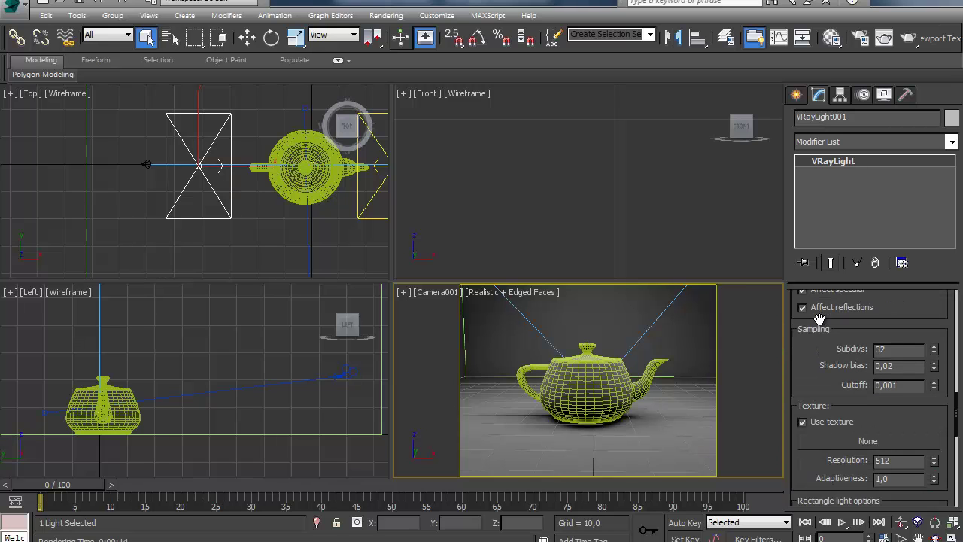
pyautogui.doubleClick(894, 348)
pyautogui.moveTo(810, 349); pyautogui.dragTo(809, 322)
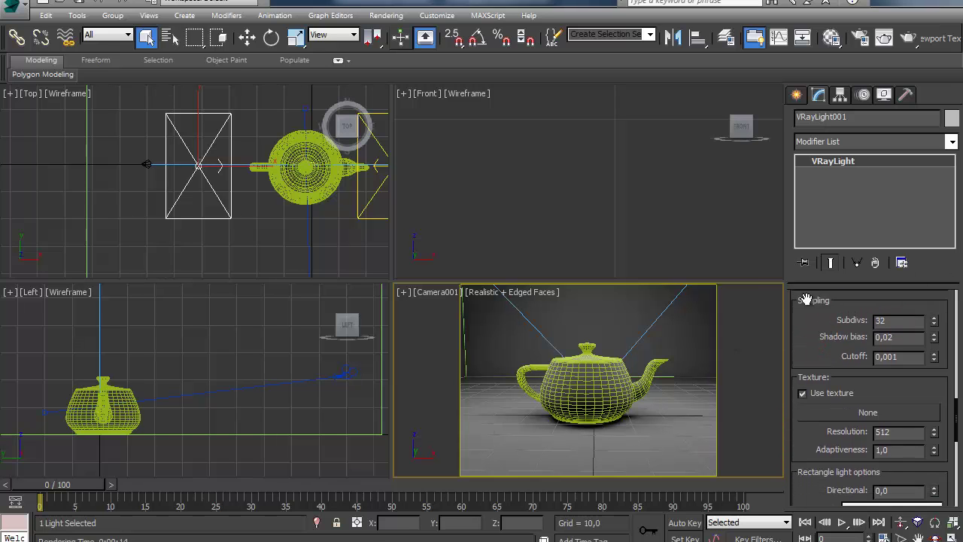
# Reopen the V-Ray frame buffer, show the render history and save the current render to it
pyautogui.rightClick(696, 320)
pyautogui.click(745, 500)
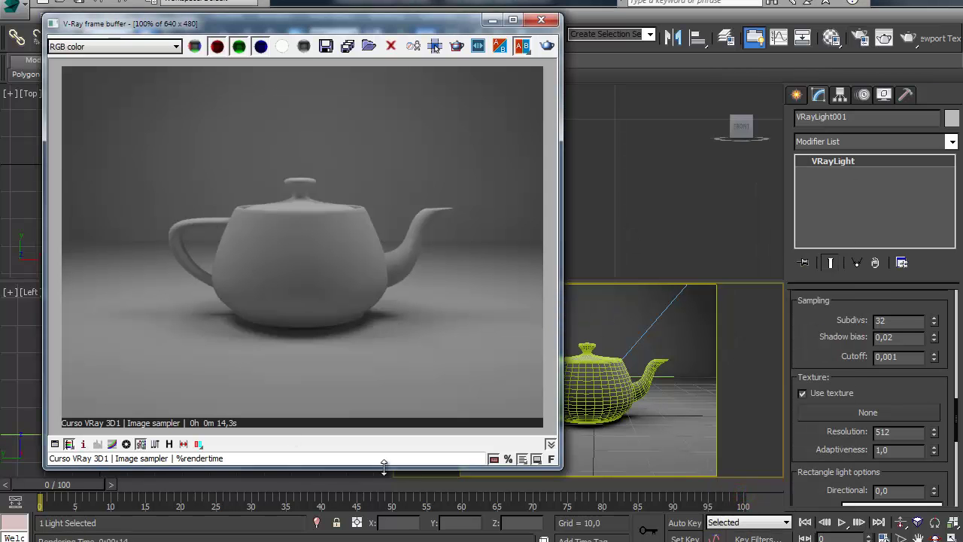
pyautogui.click(169, 445)
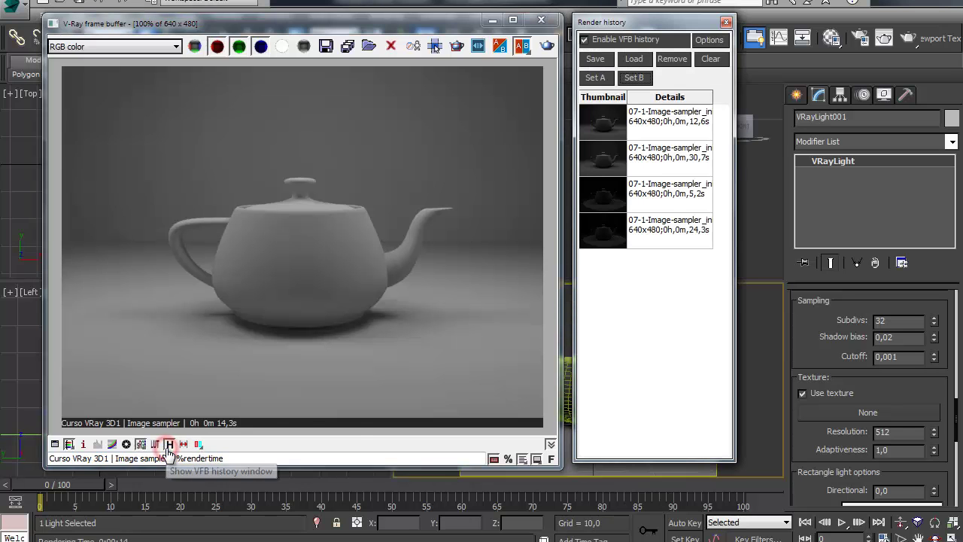
pyautogui.click(601, 62)
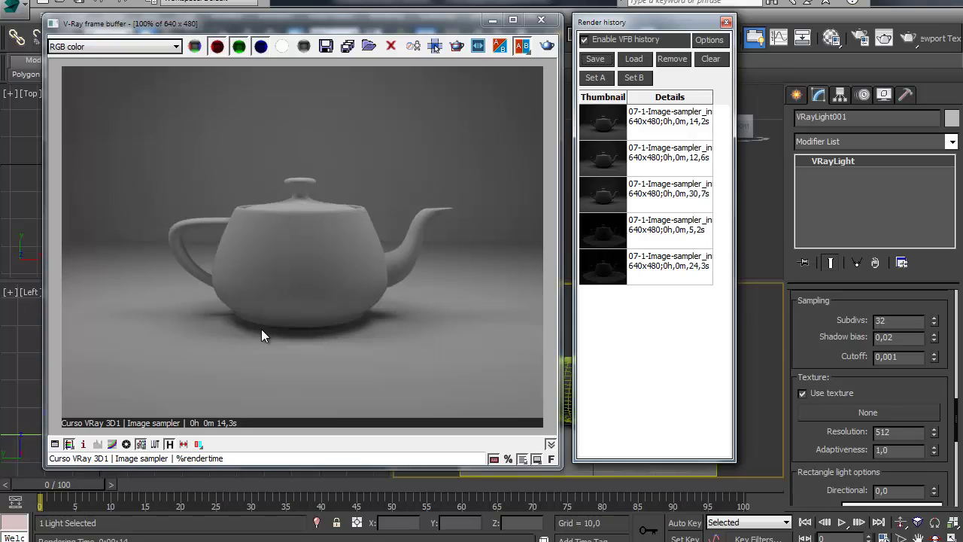
# Set the newly saved 14,2 s render as A and the 12,6 s render as B for comparison
pyautogui.click(603, 79)
pyautogui.click(655, 130)
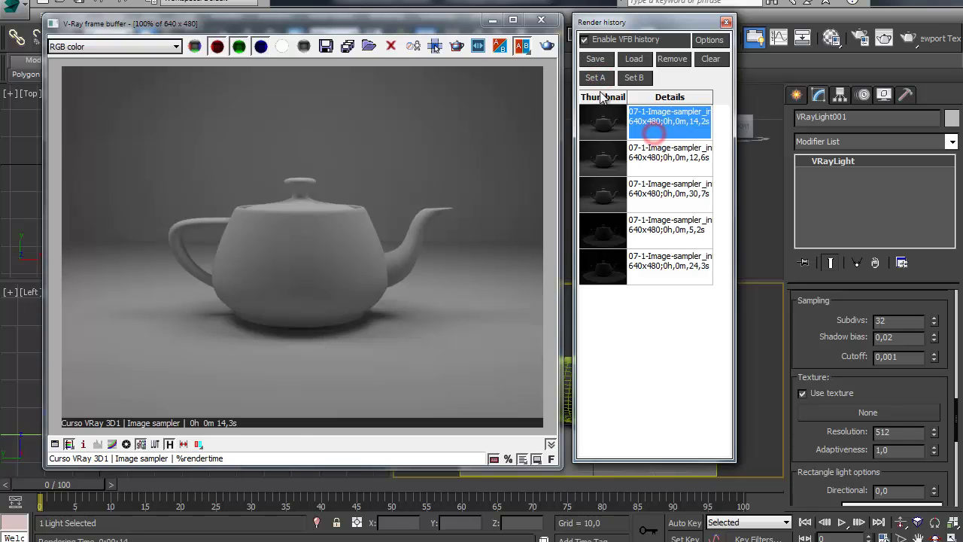
pyautogui.click(646, 164)
pyautogui.click(645, 77)
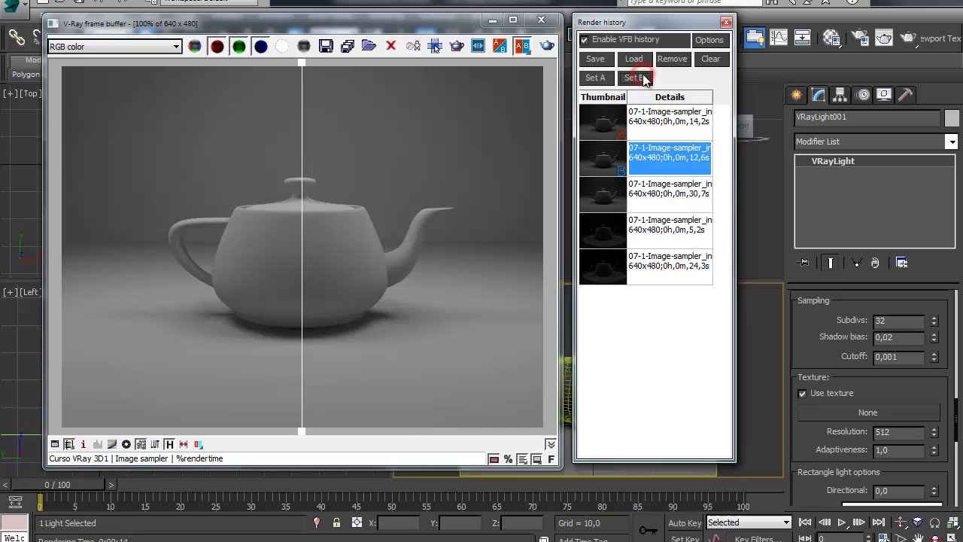
# Compare the shadow noise under the teapot in both renders at 200% by sweeping the A/B divider
pyautogui.keyDown('ctrl'); pyautogui.click(342, 360); pyautogui.keyUp('ctrl')
pyautogui.moveTo(295, 63); pyautogui.dragTo(308, 150)
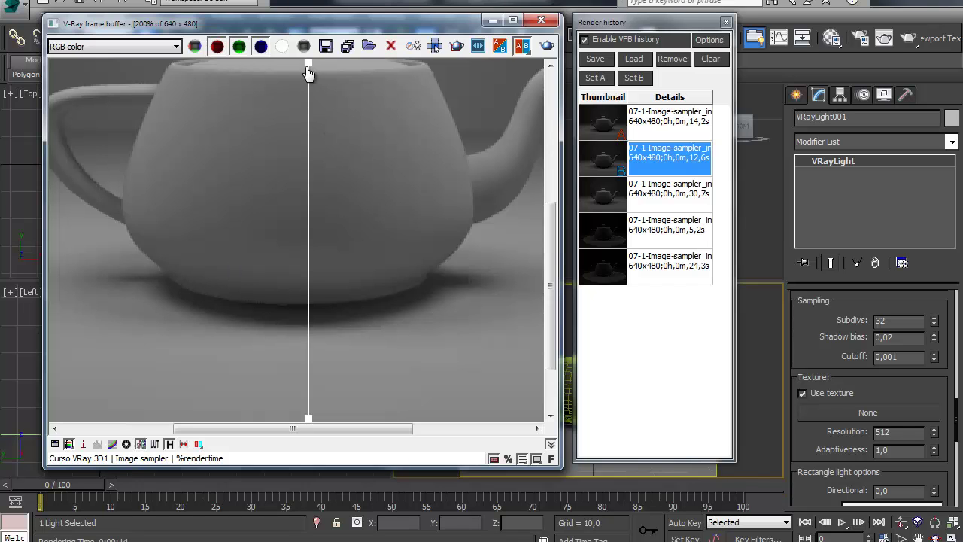
pyautogui.moveTo(309, 67); pyautogui.dragTo(415, 85)
pyautogui.moveTo(443, 80); pyautogui.dragTo(277, 94)
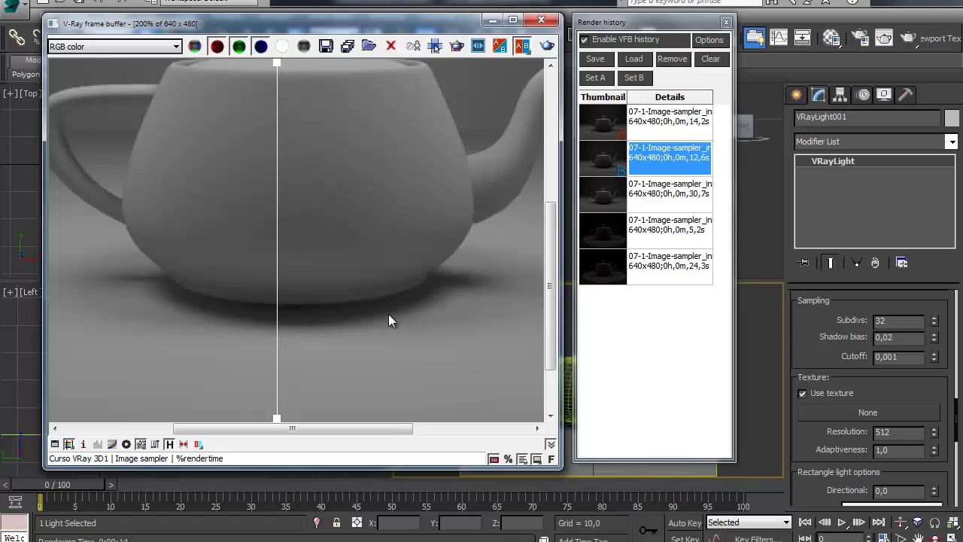
pyautogui.scroll(-1, 385, 301)
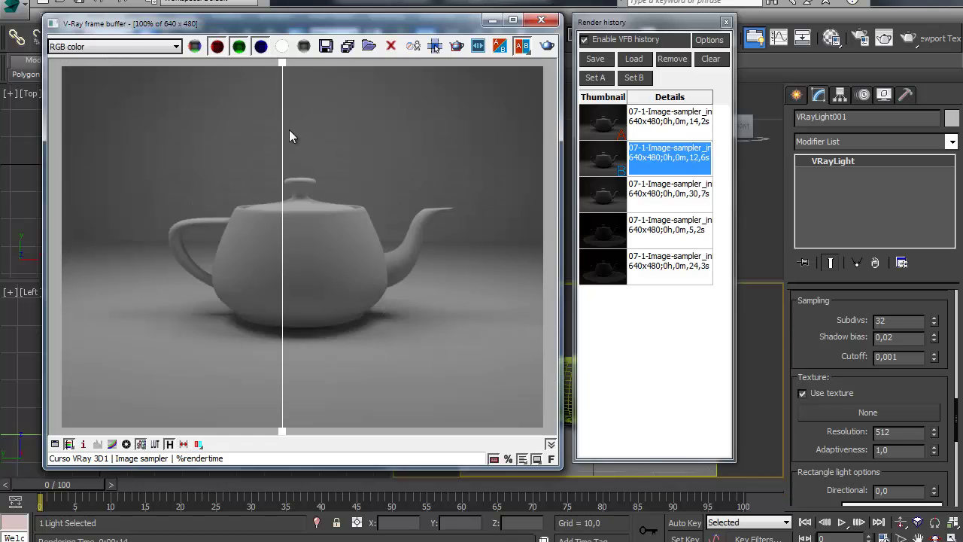
pyautogui.moveTo(284, 68); pyautogui.dragTo(301, 81)
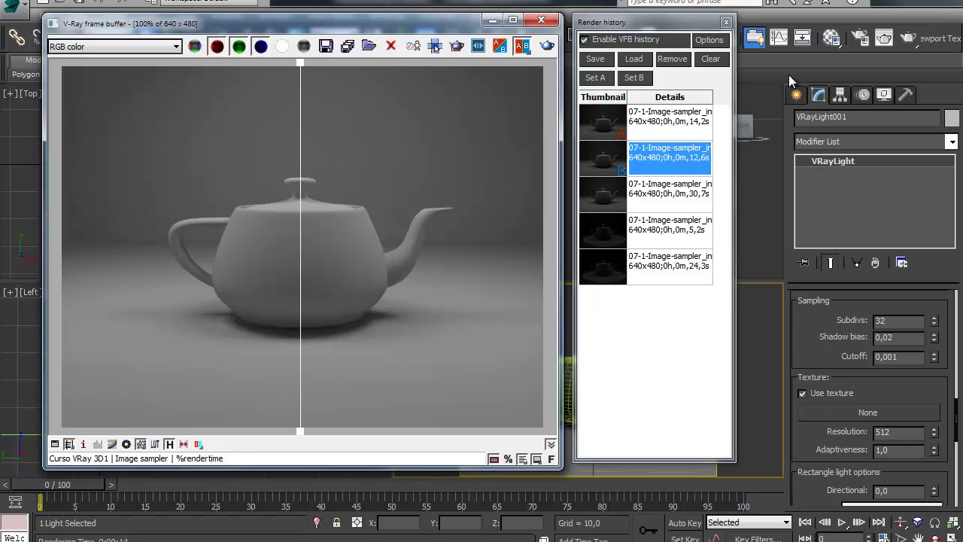
# Compare the teapot's handle and body in both renders at 200% with the A/B divider, and recenter it
pyautogui.click(270, 222)
pyautogui.scroll(1, 269, 221)
pyautogui.moveTo(271, 221); pyautogui.dragTo(370, 185, button='middle')
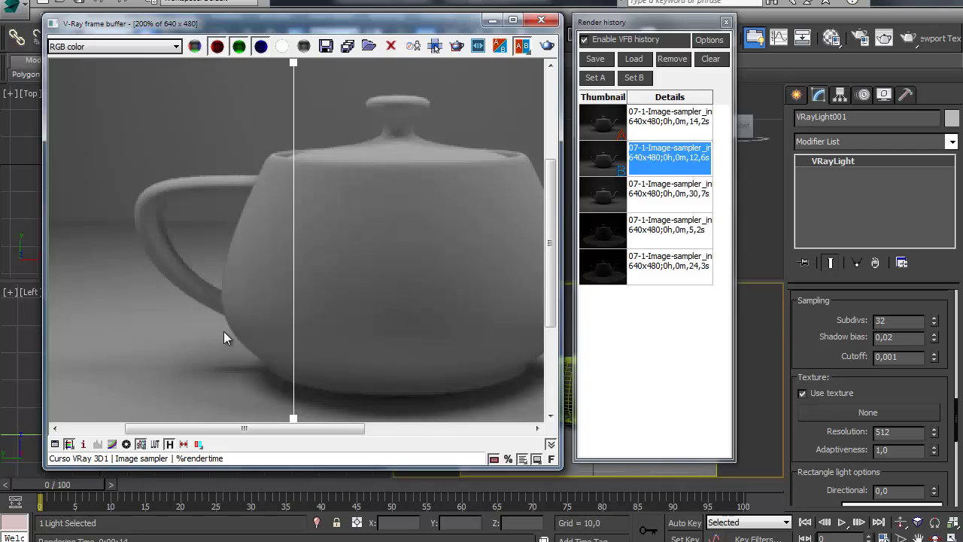
pyautogui.moveTo(292, 65); pyautogui.dragTo(245, 75)
pyautogui.moveTo(155, 82); pyautogui.dragTo(355, 72)
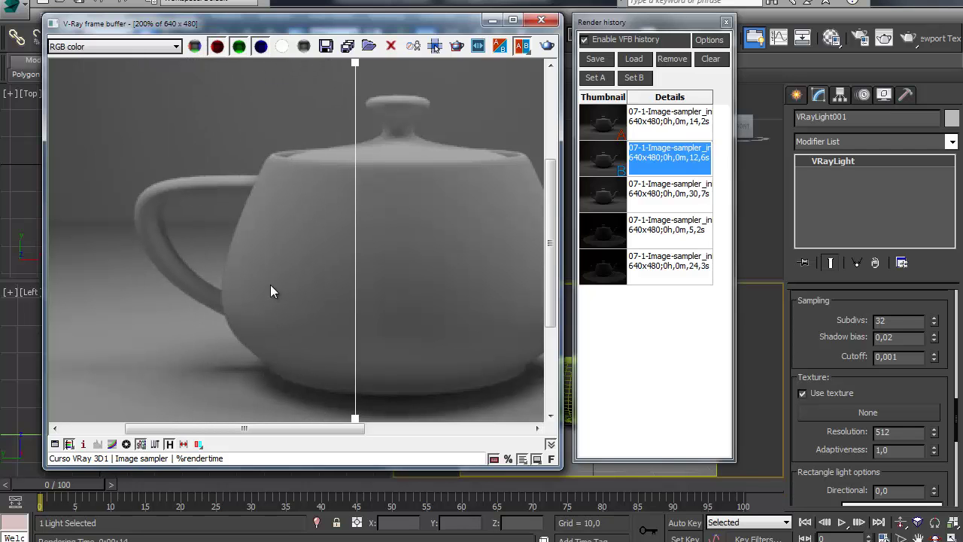
pyautogui.scroll(-1, 314, 230)
pyautogui.moveTo(358, 65); pyautogui.dragTo(299, 66)
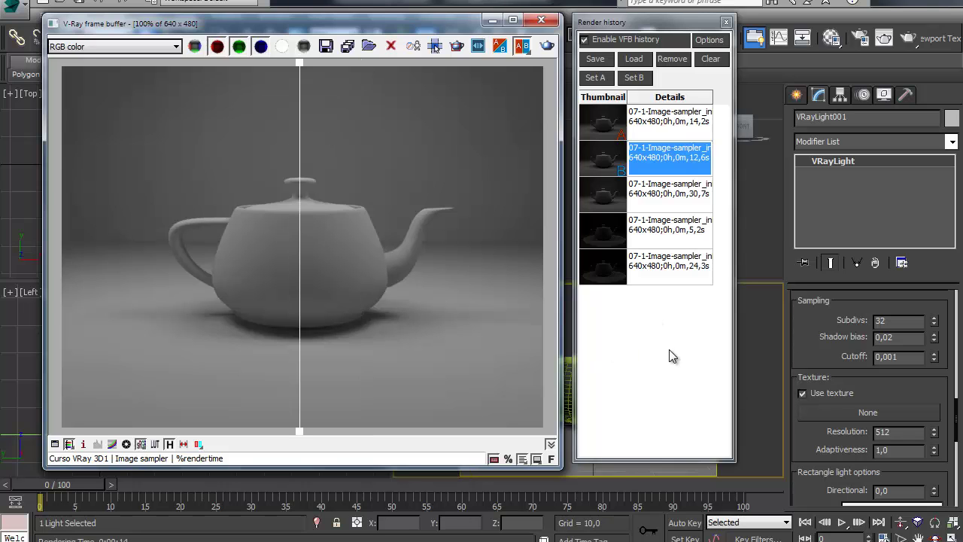
# Set the VRayLight's sampling Subdivs to 16 and render the Camera001 view
pyautogui.scroll(1, 866, 339)
pyautogui.doubleClick(883, 336)
pyautogui.write('16')
pyautogui.press('Return')
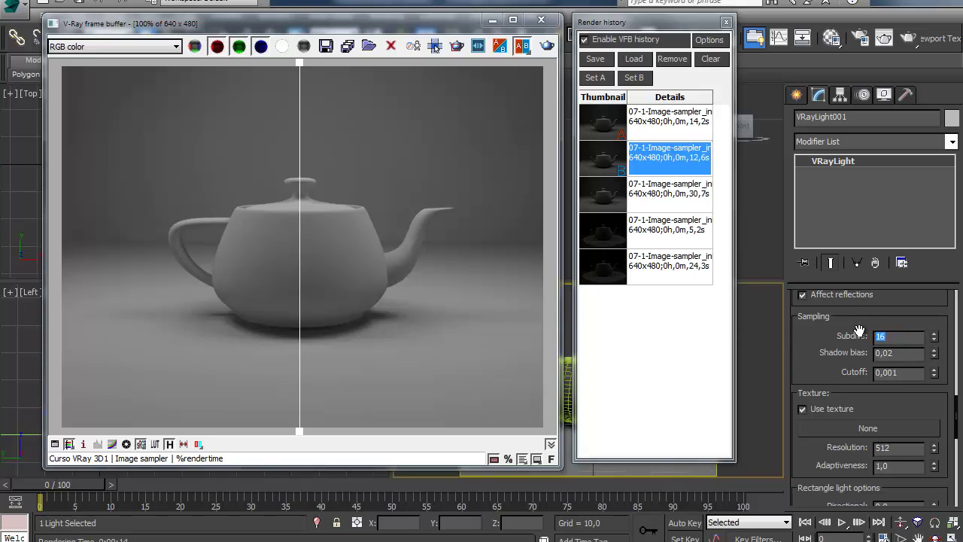
pyautogui.click(549, 46)
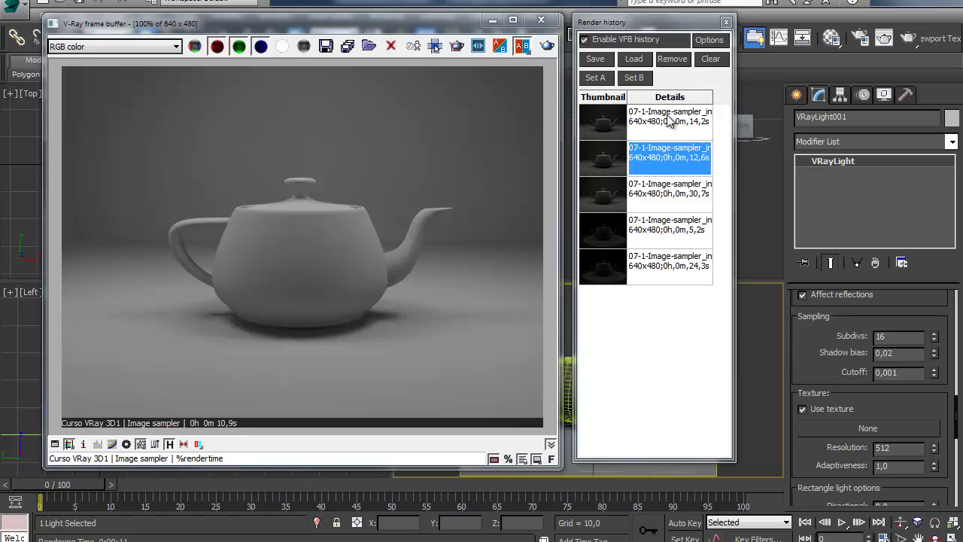
# Save the new render to the history and load the 12,6 s render into the frame buffer
pyautogui.click(598, 58)
pyautogui.click(637, 195)
pyautogui.doubleClick(638, 195)
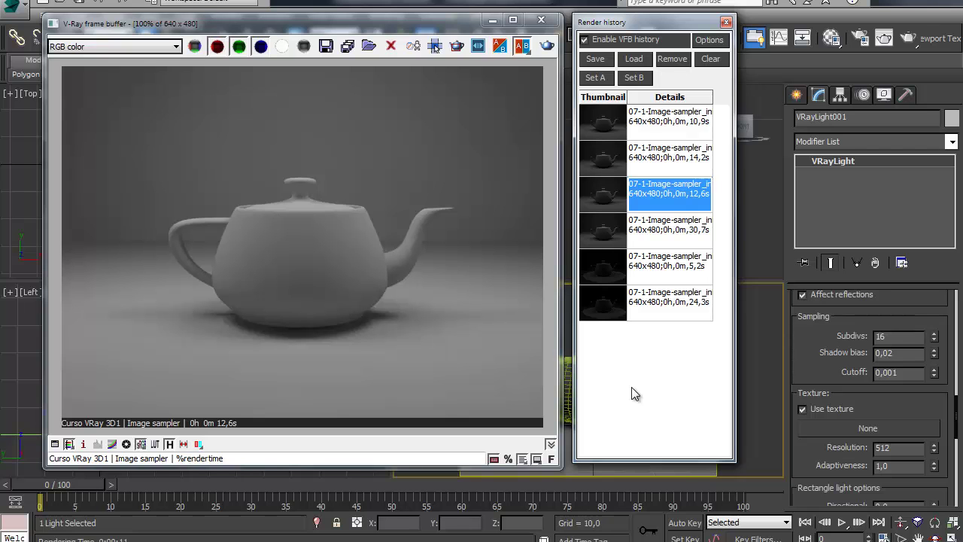
# Set the Adaptive DMC Max subdivs to 4, render the Camera001 view, and close the render setup
pyautogui.doubleClick(896, 338)
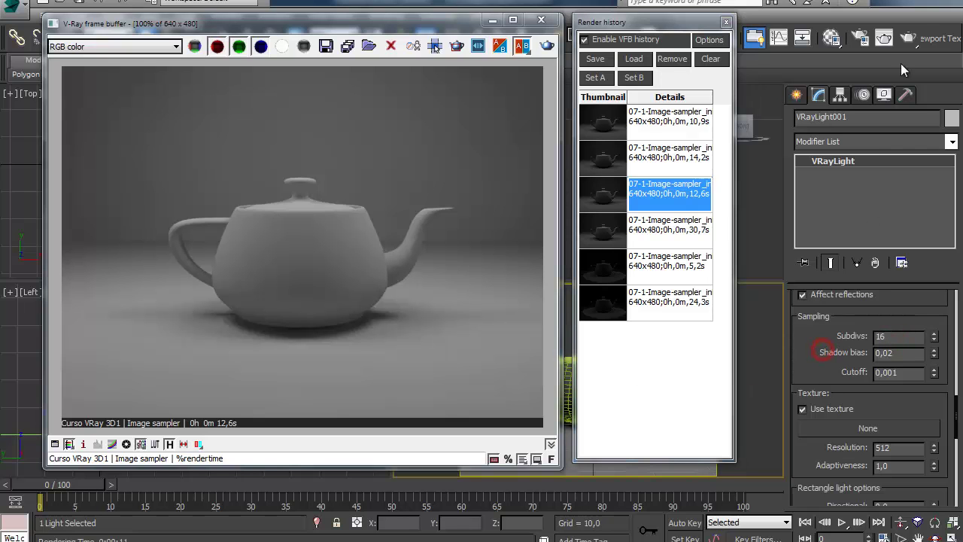
pyautogui.click(864, 38)
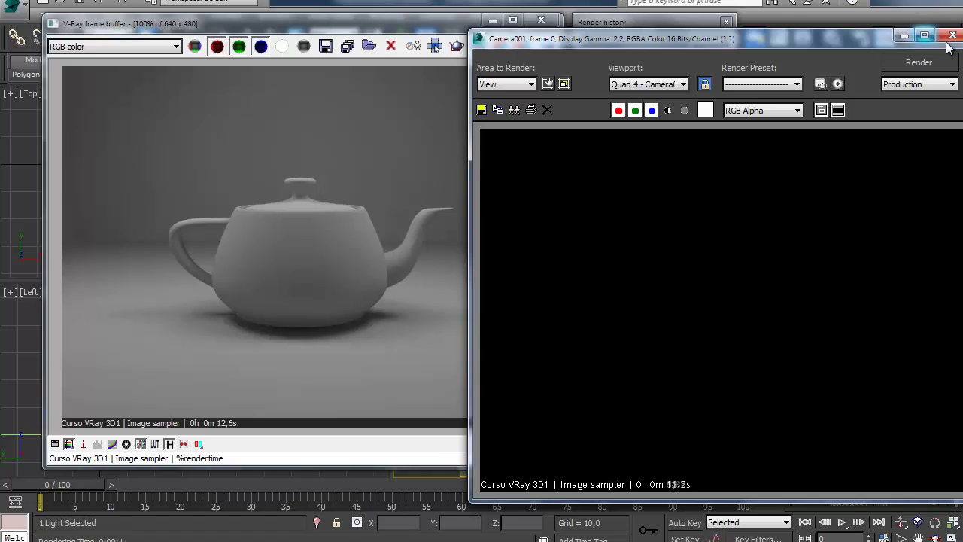
pyautogui.click(950, 39)
pyautogui.click(862, 39)
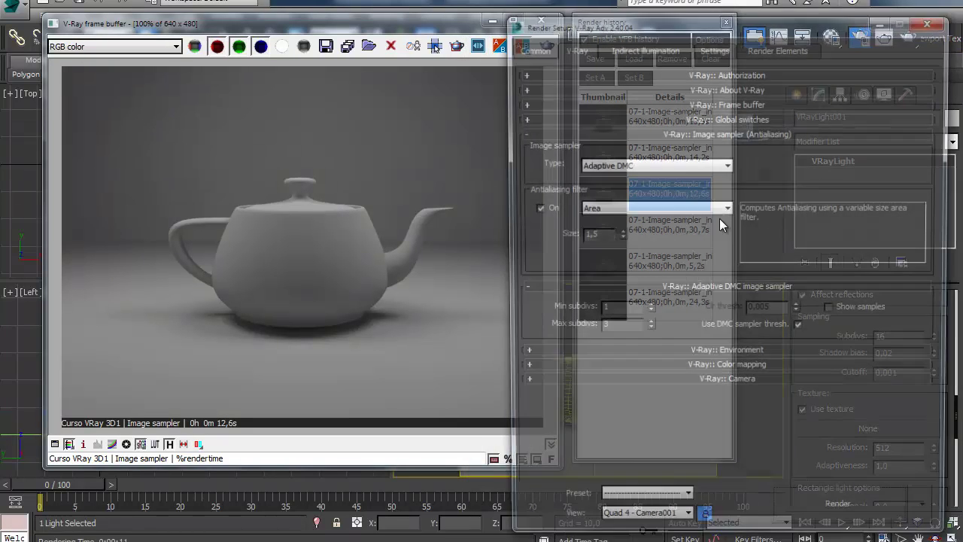
pyautogui.click(640, 328)
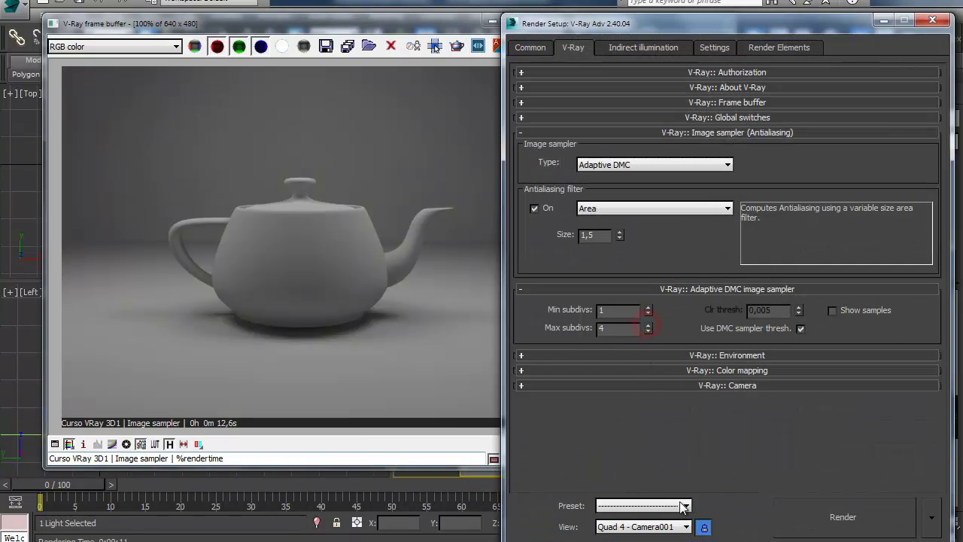
pyautogui.click(814, 520)
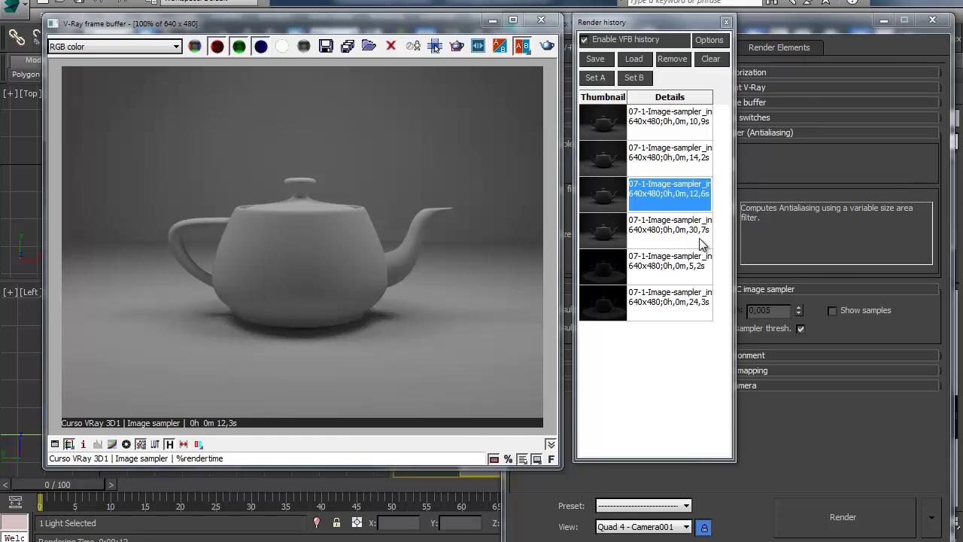
pyautogui.click(934, 21)
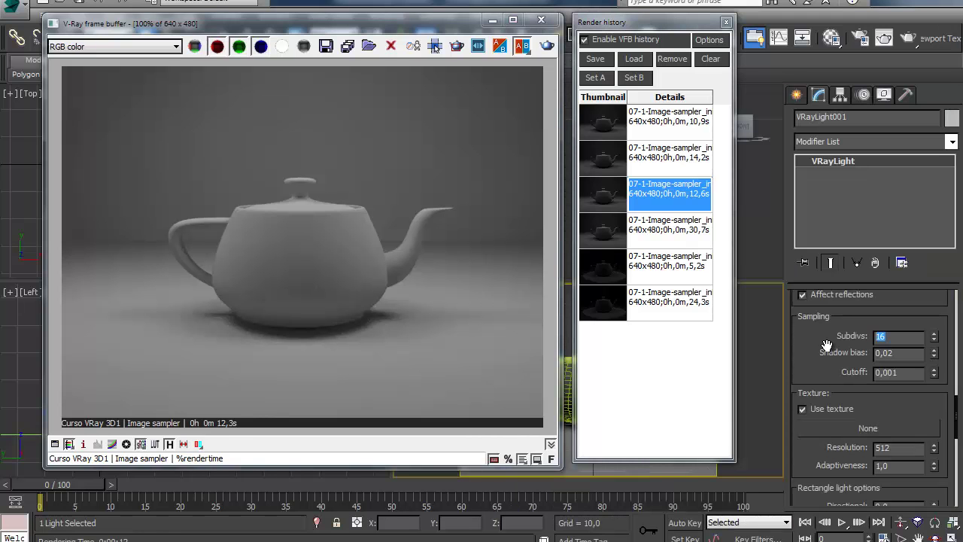
# Set the VRayLight's sampling Subdivs to 32
pyautogui.write('32')
pyautogui.press('Return')
pyautogui.click(547, 46)
# Review the Adaptive DMC subdivs alongside the DMC Sampler's Adaptive amount and Noise threshold in the render setup
pyautogui.click(855, 41)
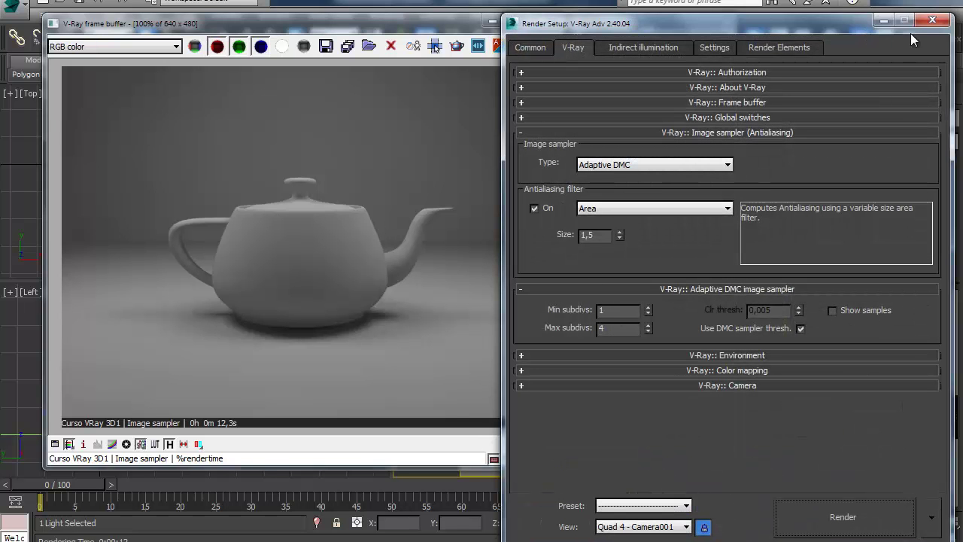
pyautogui.moveTo(813, 23); pyautogui.dragTo(780, 20)
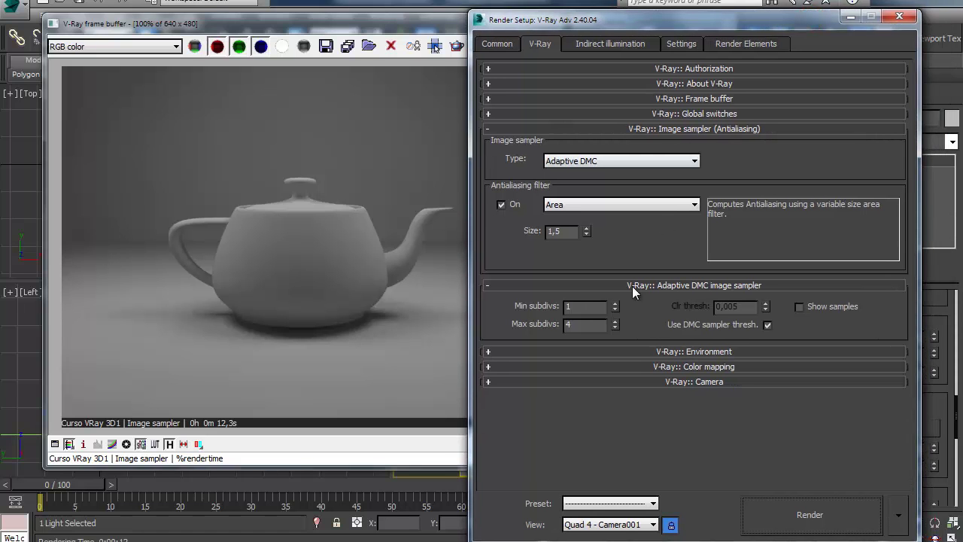
pyautogui.click(682, 46)
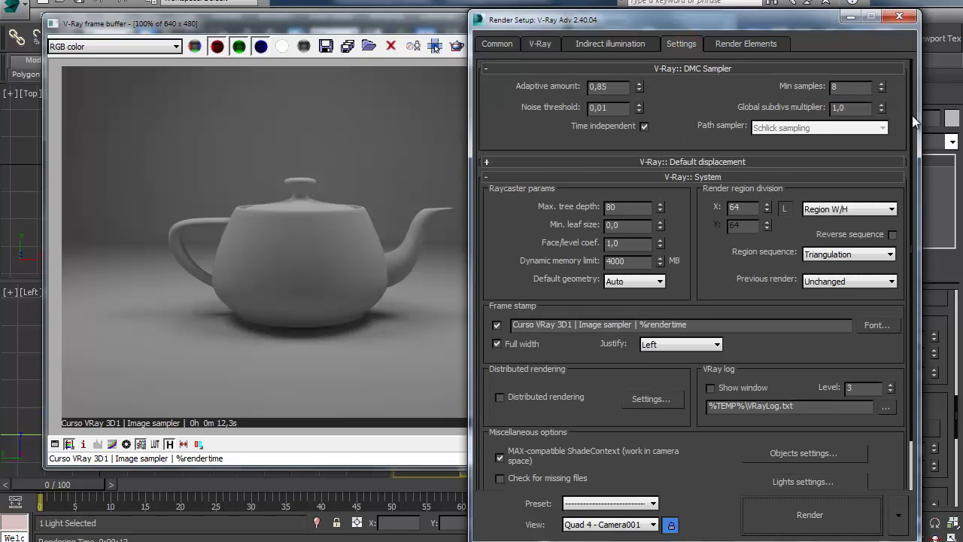
pyautogui.click(554, 50)
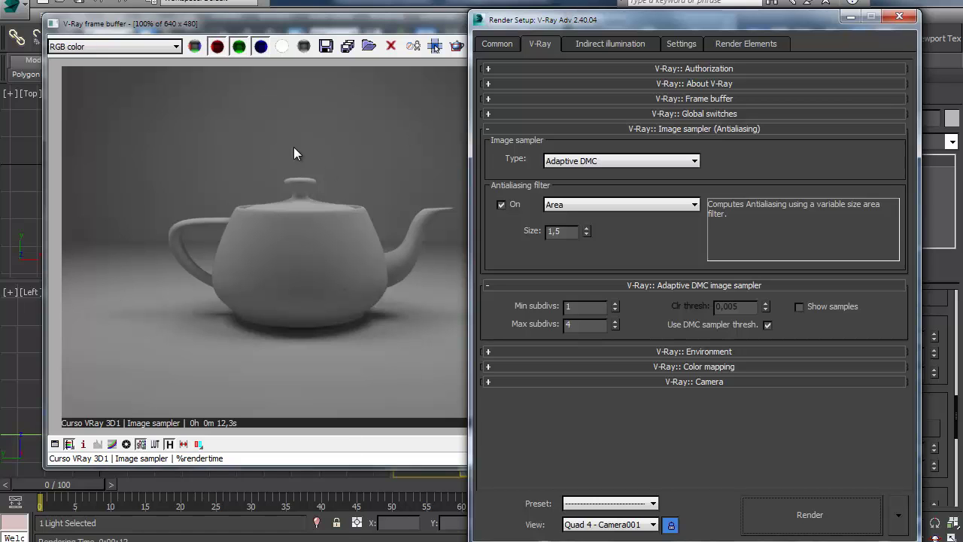
pyautogui.click(686, 41)
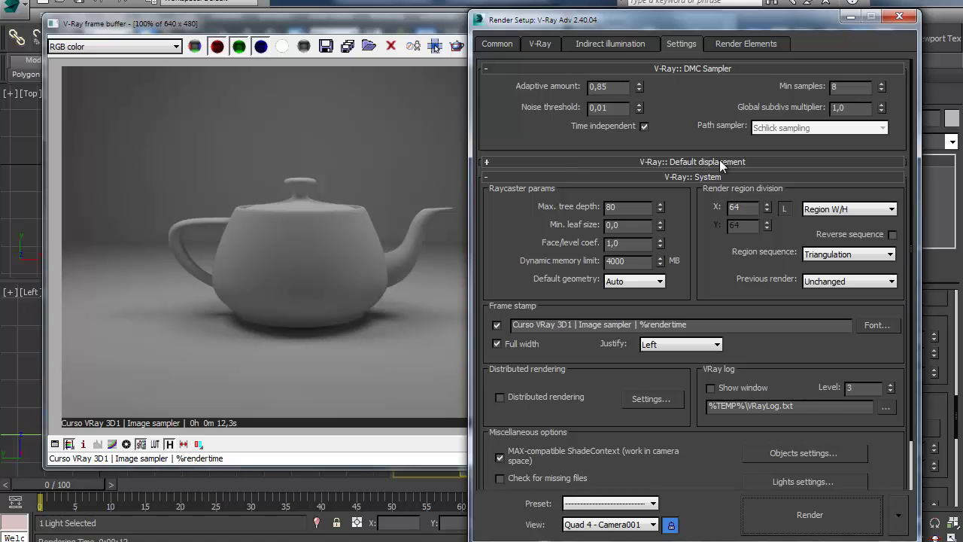
pyautogui.moveTo(615, 86); pyautogui.dragTo(476, 87)
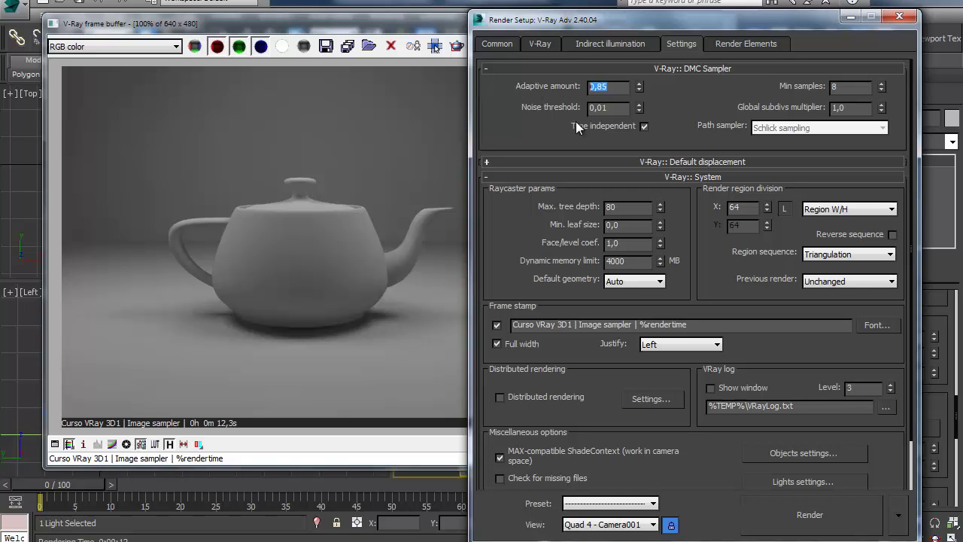
pyautogui.moveTo(615, 108); pyautogui.dragTo(488, 101)
pyautogui.click(541, 134)
pyautogui.click(545, 44)
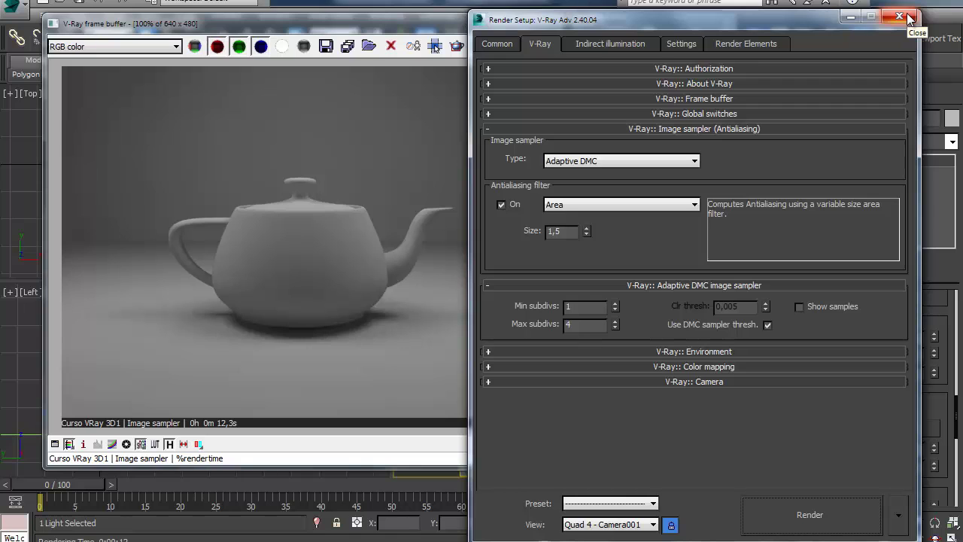
pyautogui.doubleClick(586, 325)
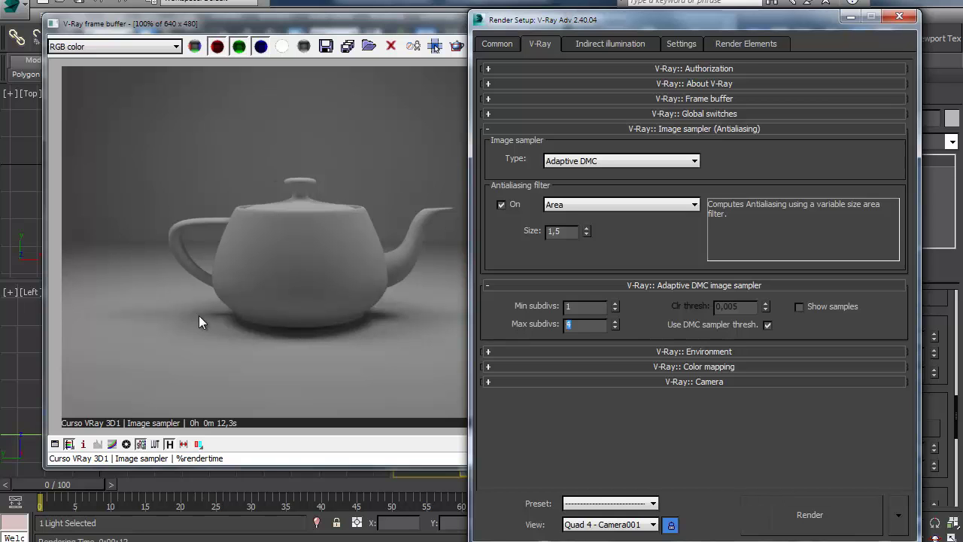
# Set the render output size to the HDTV (video) preset at 1280x720
pyautogui.click(493, 44)
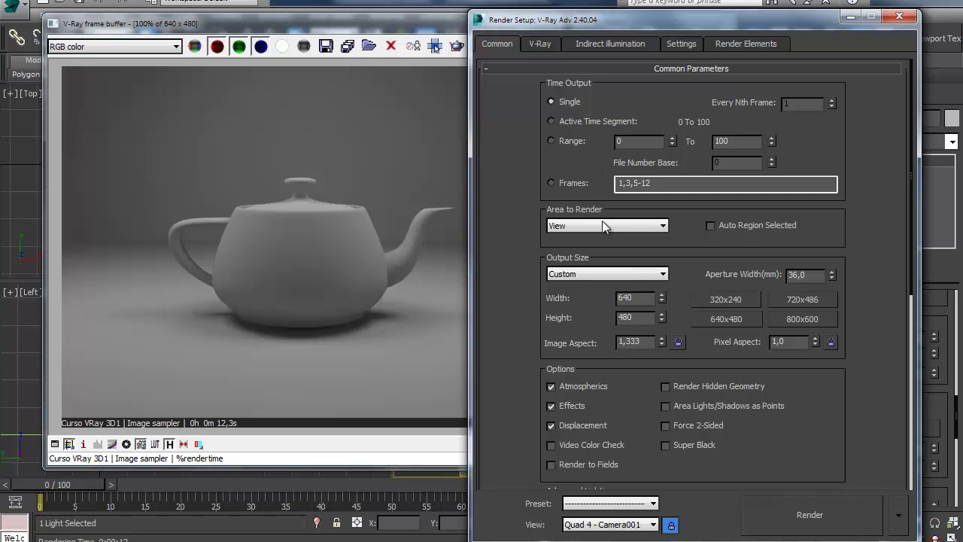
pyautogui.click(617, 275)
pyautogui.click(572, 463)
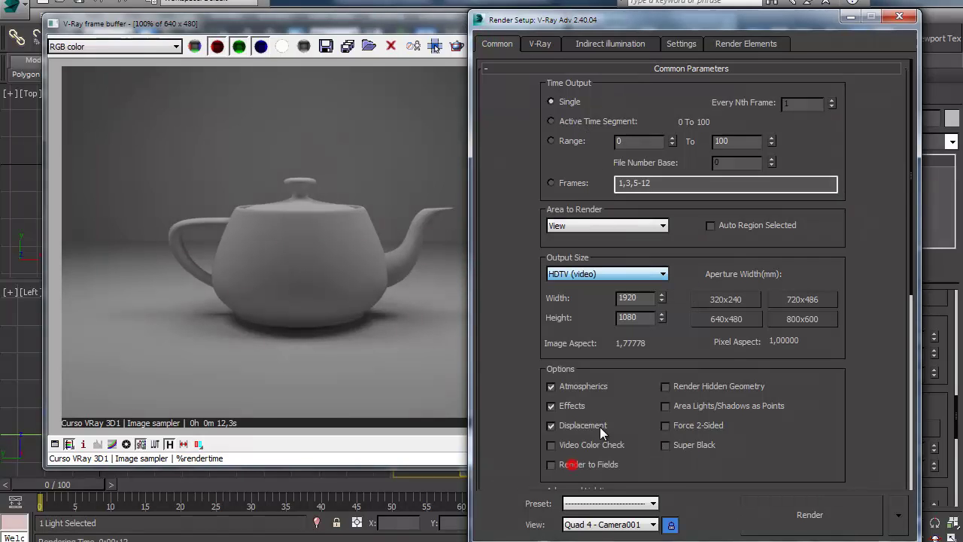
pyautogui.click(709, 322)
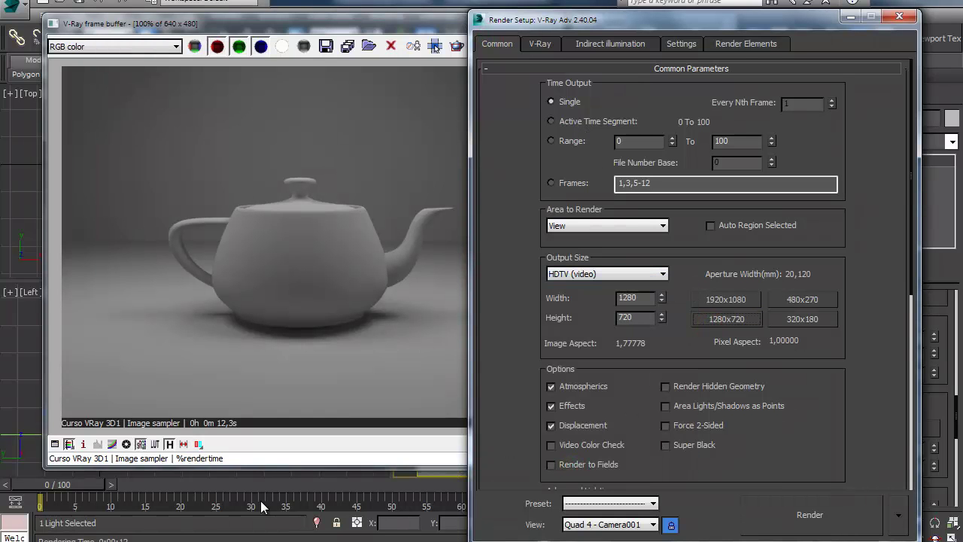
# Set the Adaptive DMC Max subdivs to 3, render the Camera001 view, and close the frame buffer
pyautogui.click(539, 47)
pyautogui.click(595, 324)
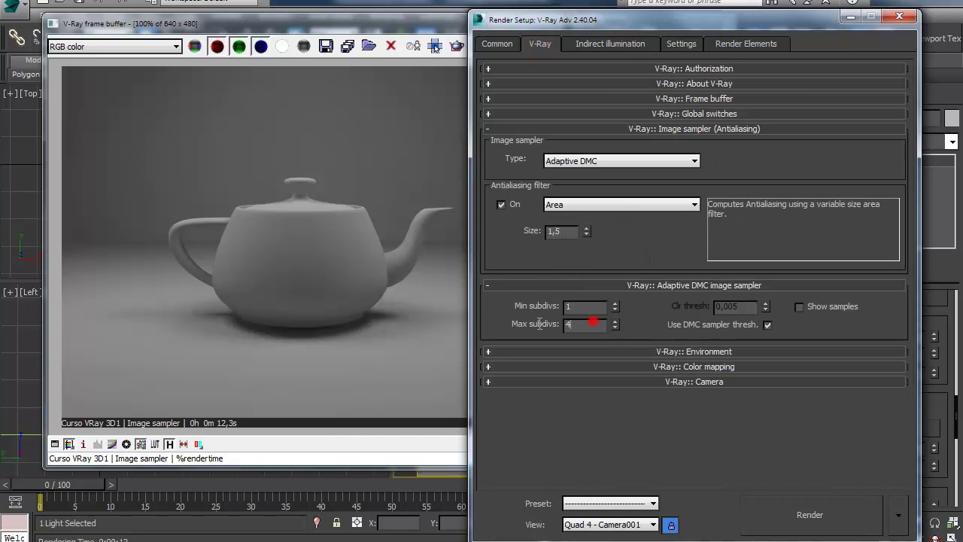
pyautogui.click(619, 330)
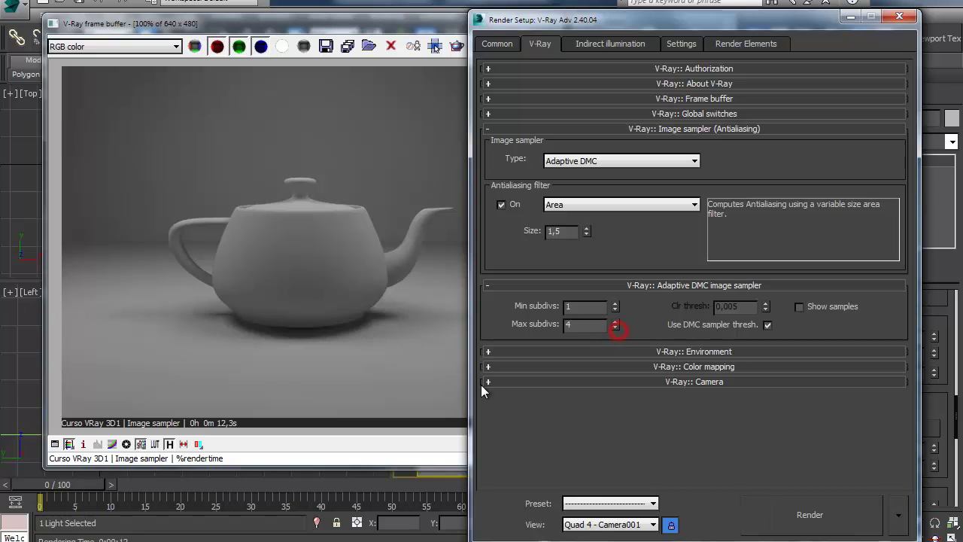
pyautogui.click(612, 326)
pyautogui.click(811, 513)
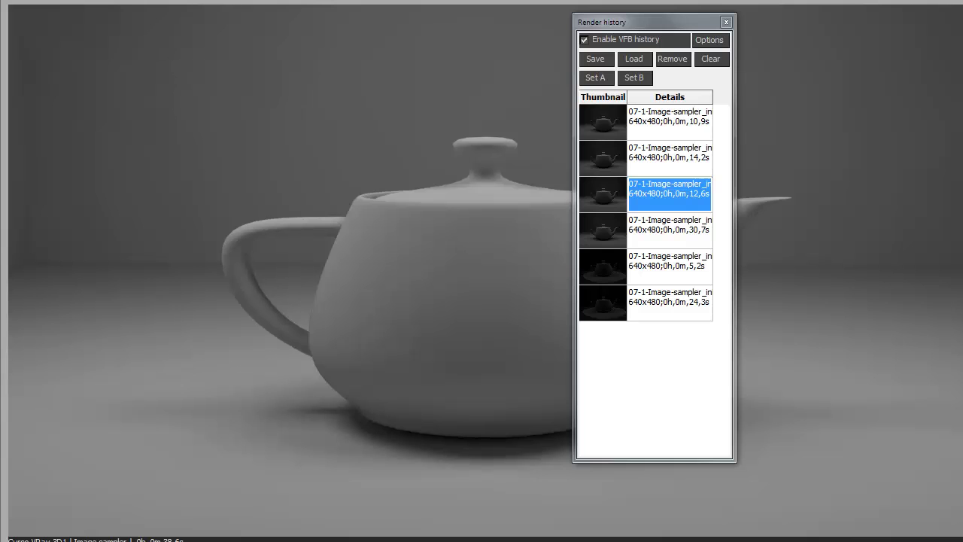
pyautogui.click(61, 2)
pyautogui.click(66, 19)
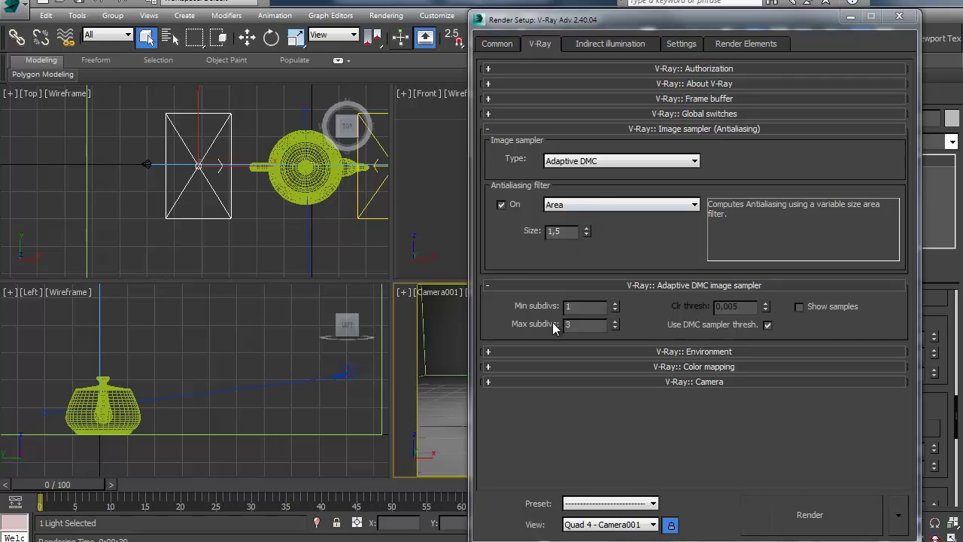
# Close the render setup and unhide the "paredes frisadas" layer
pyautogui.click(899, 17)
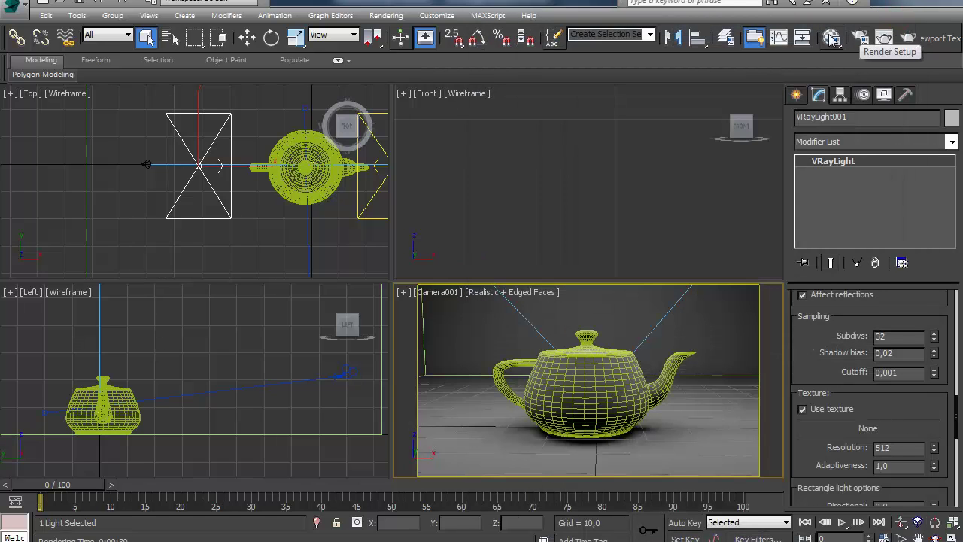
pyautogui.click(726, 38)
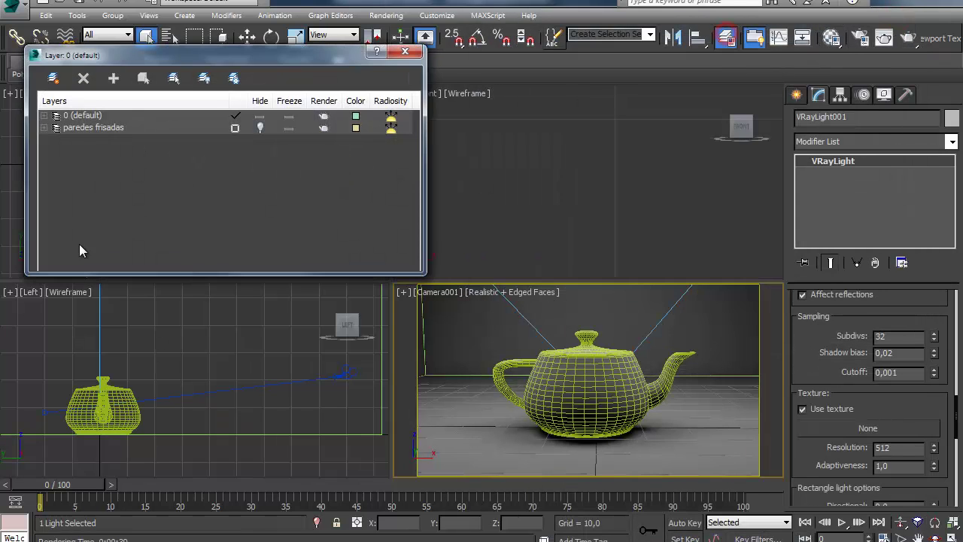
pyautogui.click(258, 128)
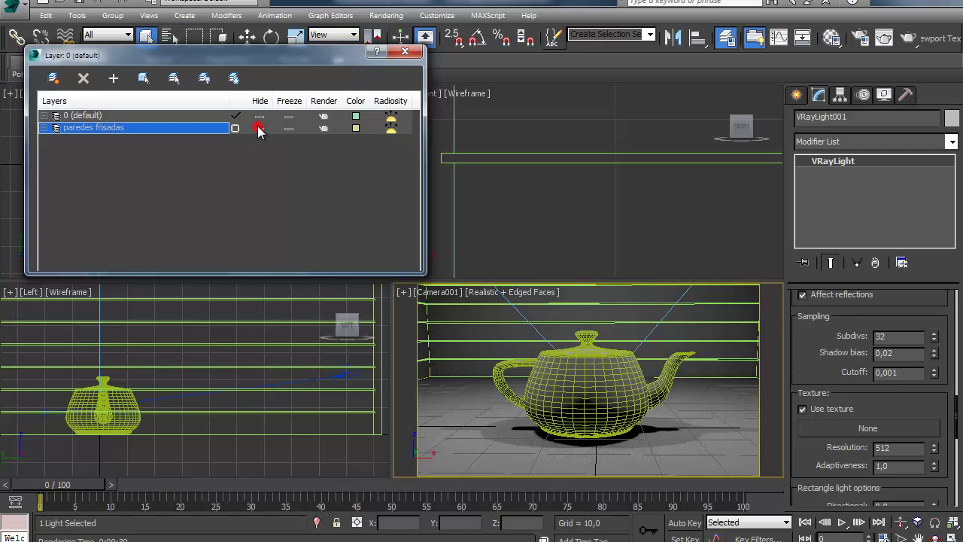
pyautogui.click(405, 52)
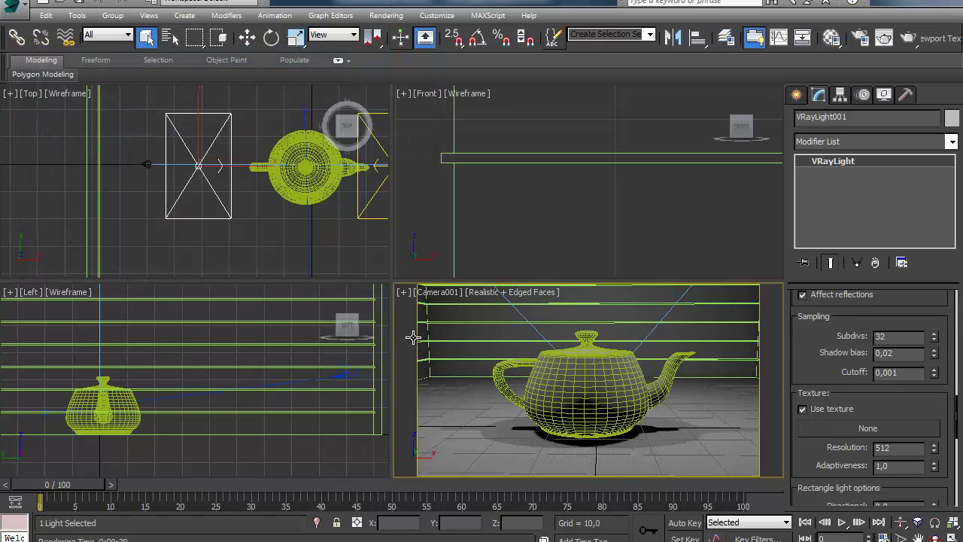
# Set the V-Ray image sampler type to Adaptive subdivision in the render setup
pyautogui.click(858, 38)
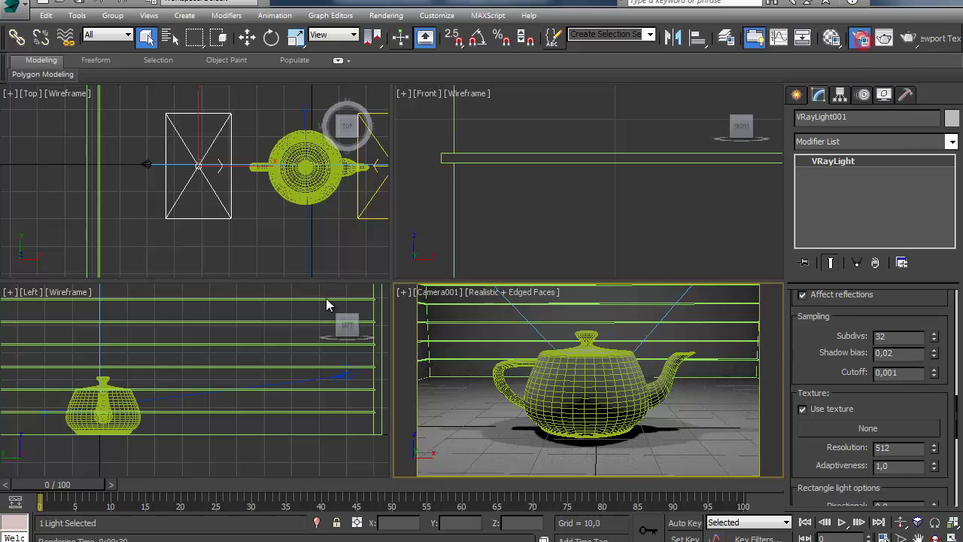
pyautogui.click(583, 161)
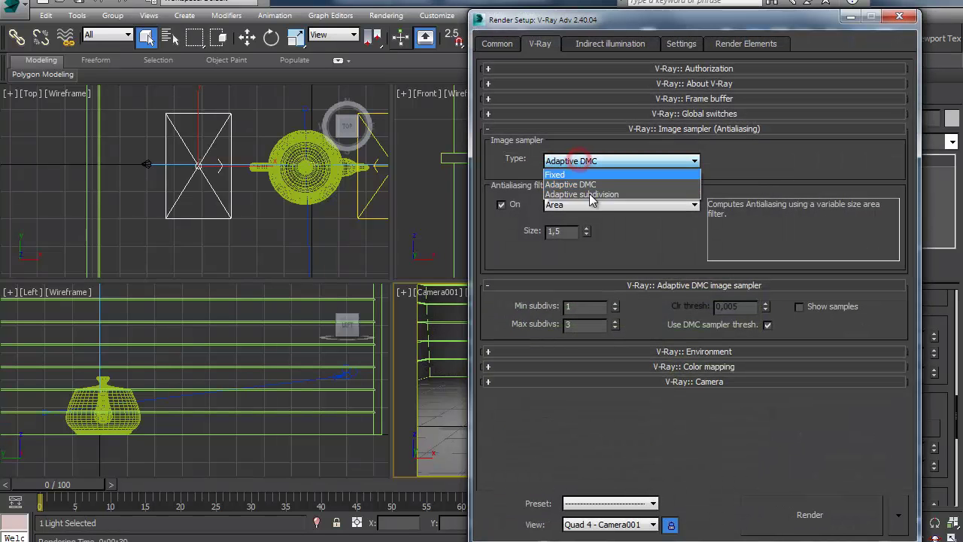
pyautogui.click(590, 196)
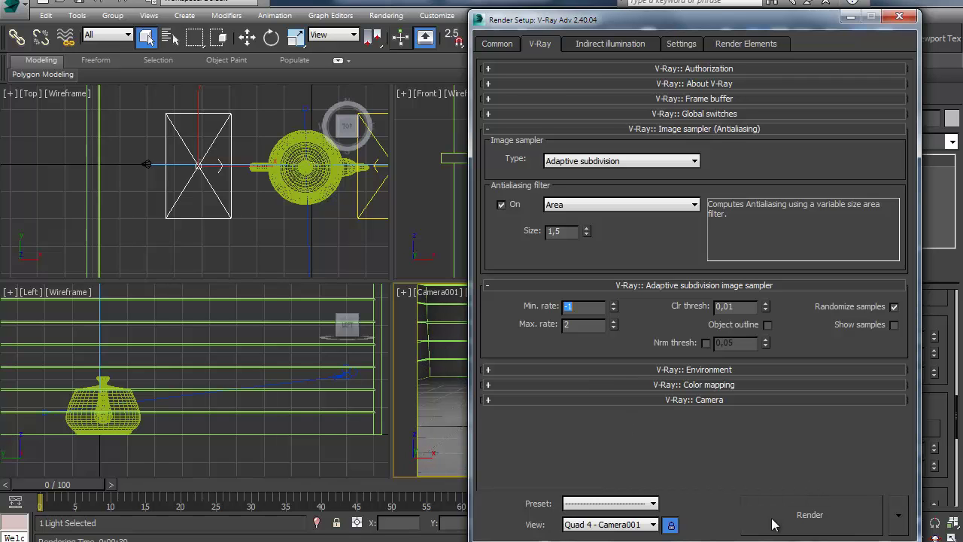
# Set the output size to Custom at 640x480 and render the Camera001 view with the grooved walls
pyautogui.click(499, 46)
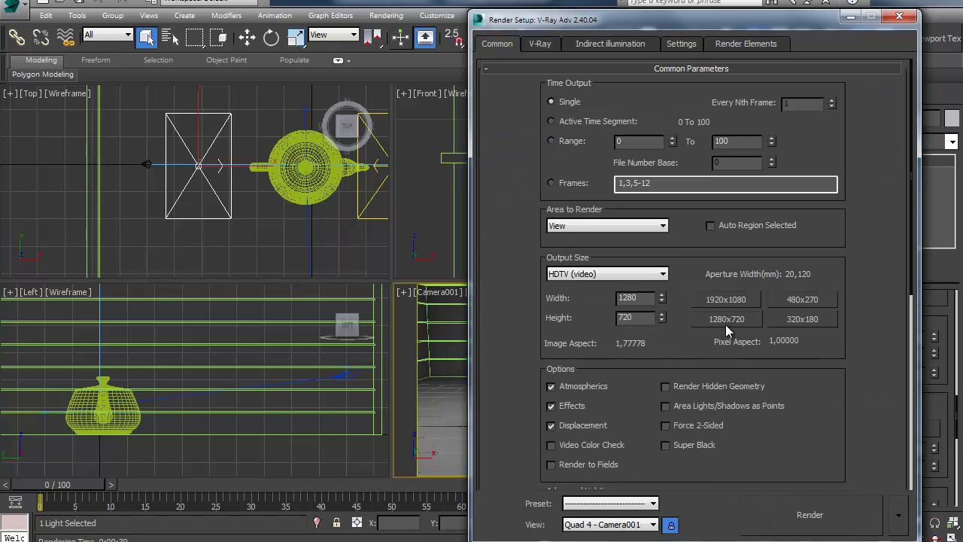
pyautogui.click(612, 276)
pyautogui.click(594, 286)
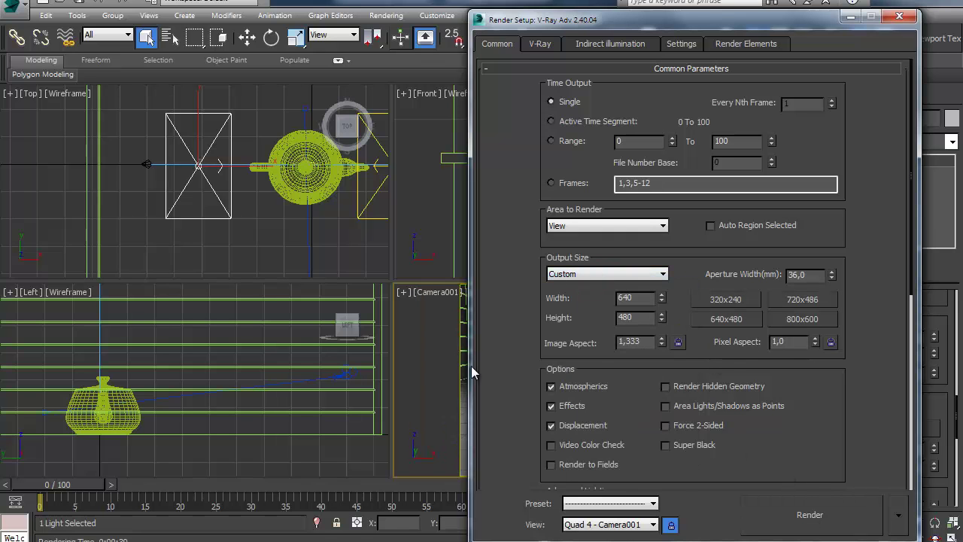
pyautogui.click(811, 515)
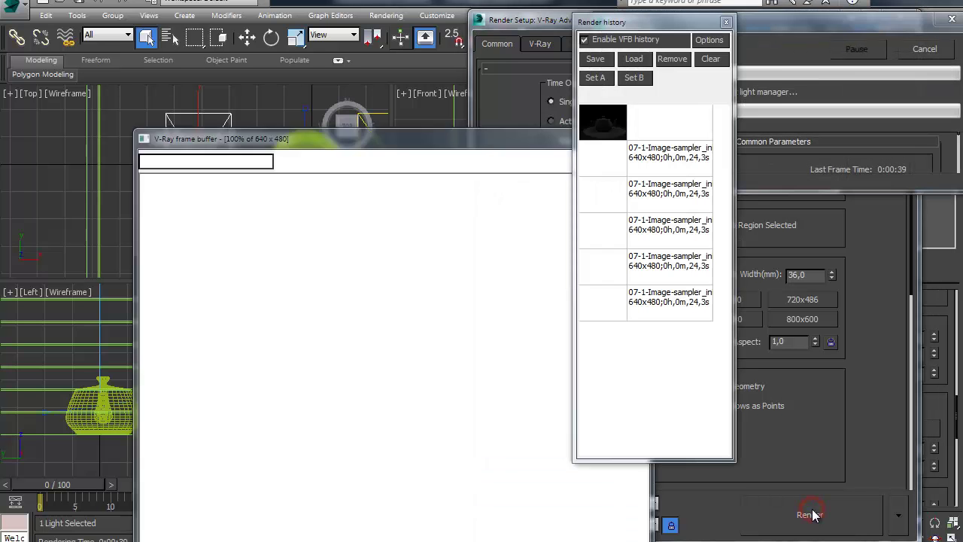
pyautogui.moveTo(340, 140); pyautogui.dragTo(230, 39)
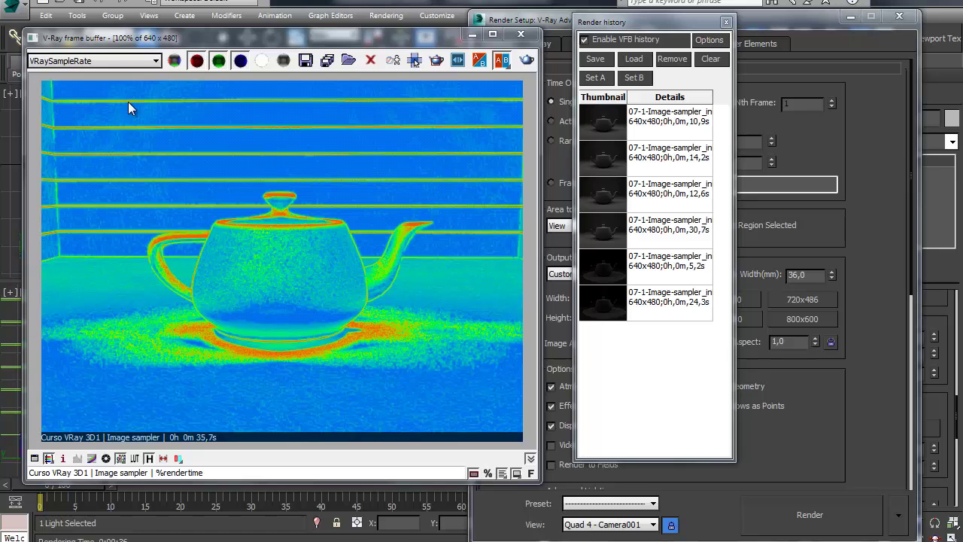
# Compare the render's RGB color and VRaySampleRate channels, examining the sampling along the wall grooves and around the teapot up close
pyautogui.click(115, 66)
pyautogui.click(81, 82)
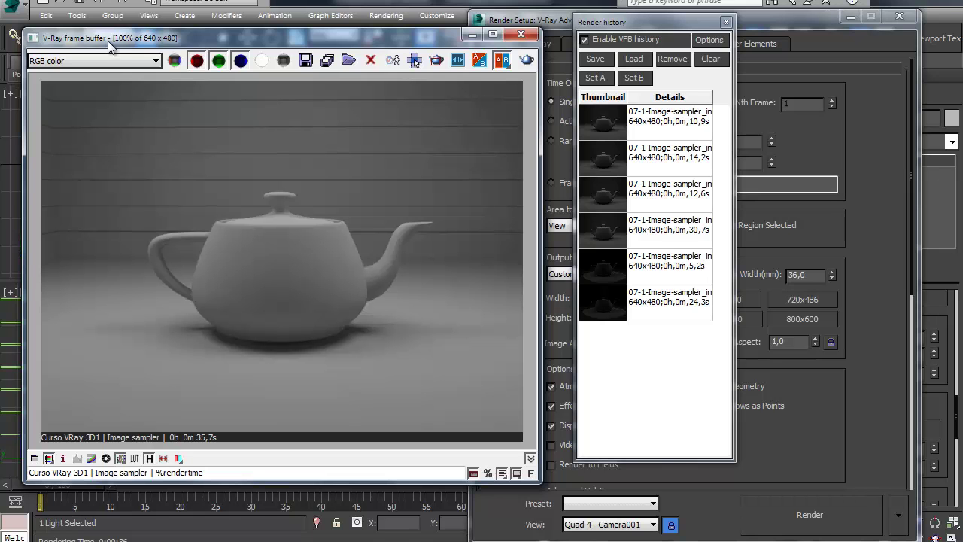
pyautogui.click(114, 60)
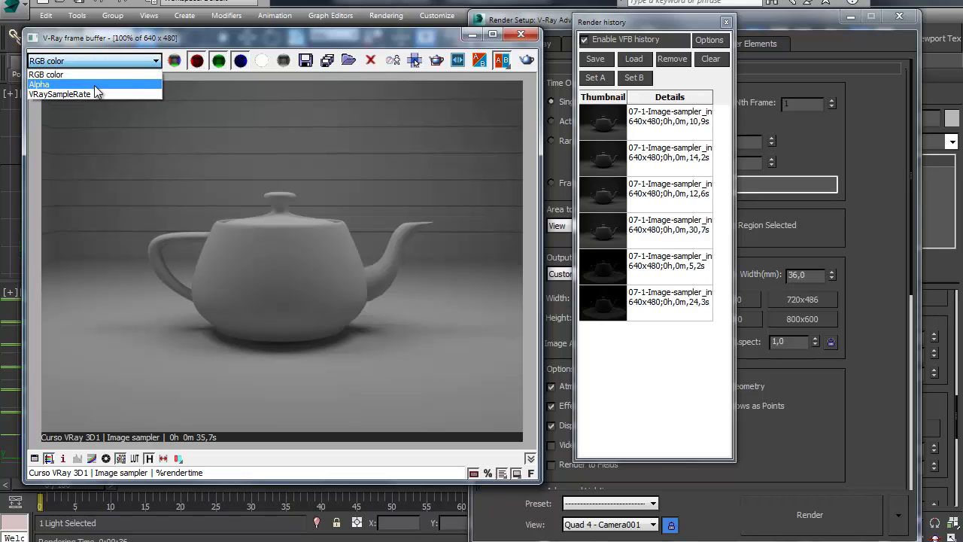
pyautogui.click(95, 93)
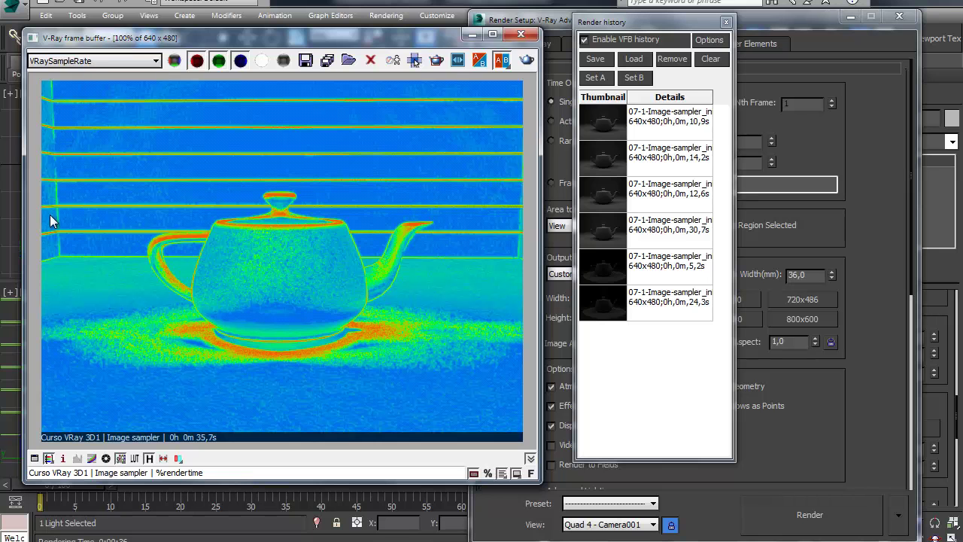
pyautogui.keyDown('ctrl'); pyautogui.click(107, 170); pyautogui.keyUp('ctrl')
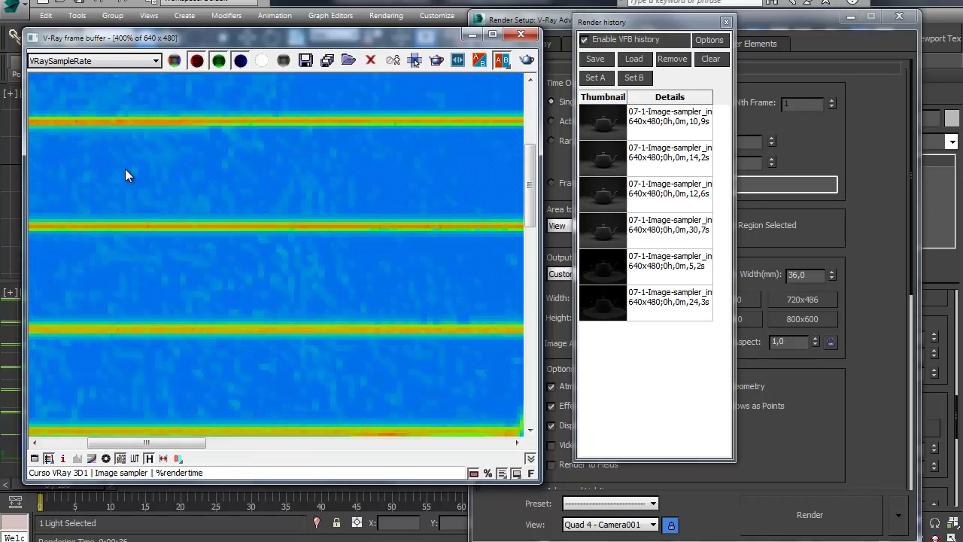
pyautogui.keyDown('ctrl'); pyautogui.rightClick(125, 169); pyautogui.keyUp('ctrl')
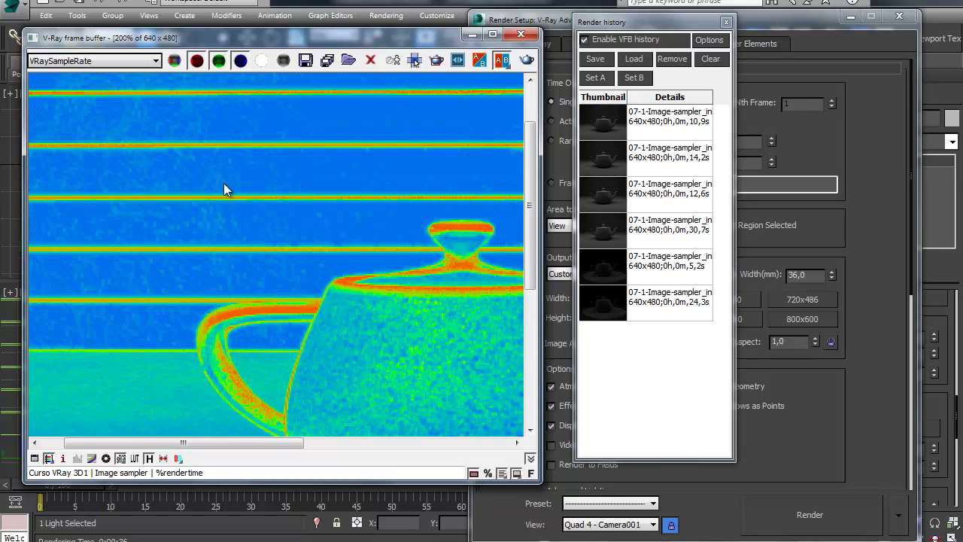
pyautogui.doubleClick(107, 379)
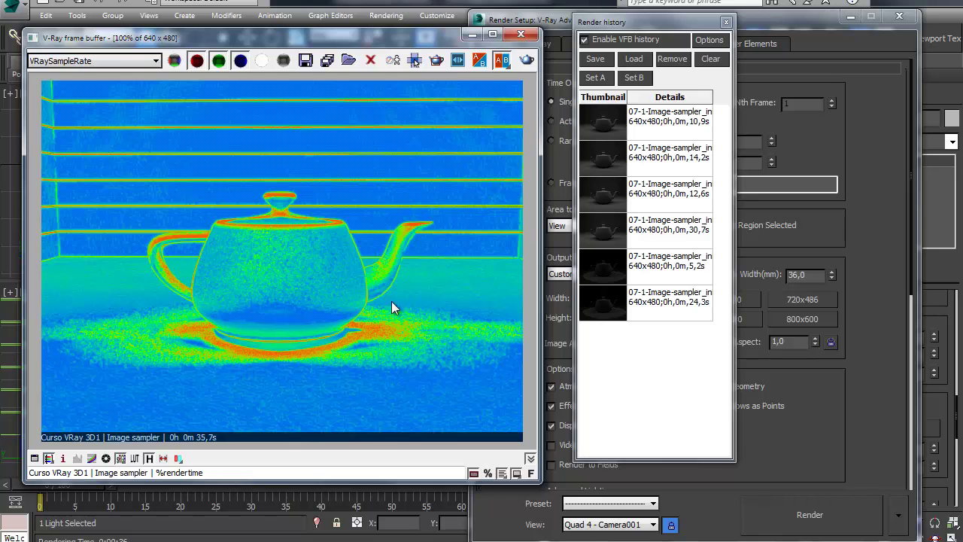
pyautogui.click(70, 65)
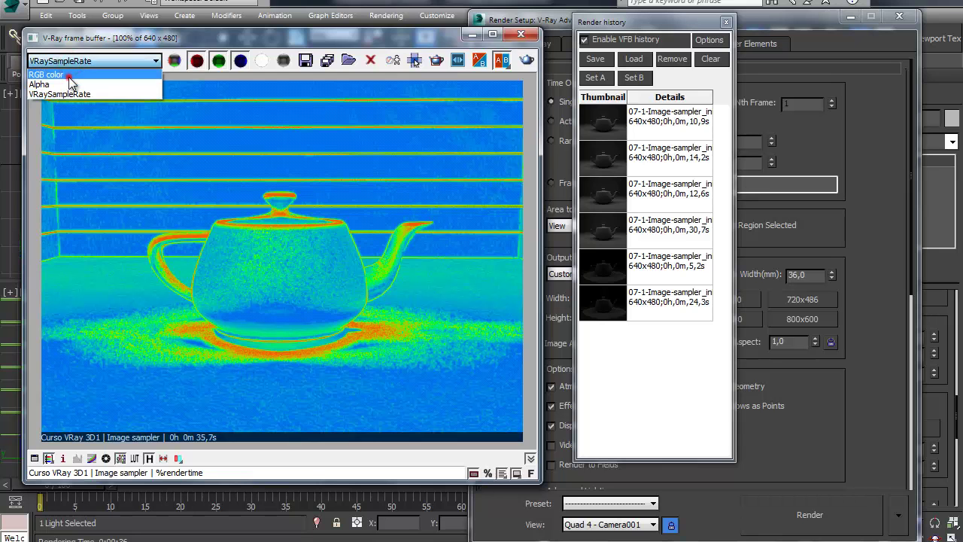
pyautogui.click(68, 78)
# Set the image sampler type back to Adaptive DMC and render the Camera001 view
pyautogui.click(841, 405)
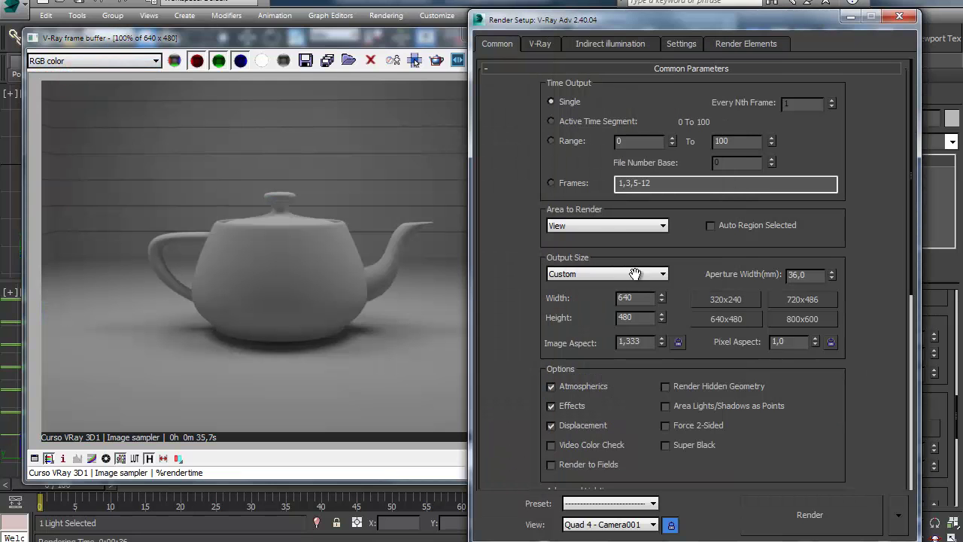
pyautogui.click(540, 44)
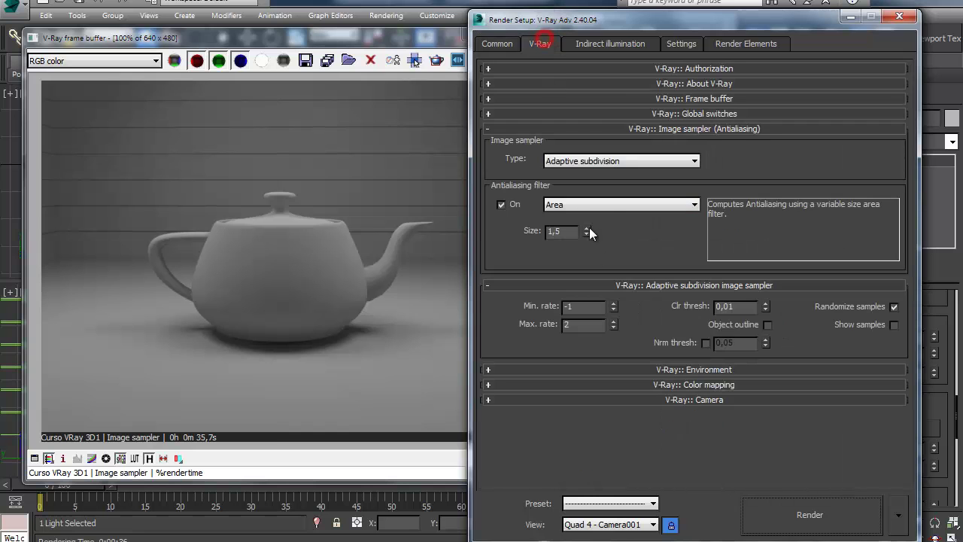
pyautogui.click(591, 163)
pyautogui.click(589, 184)
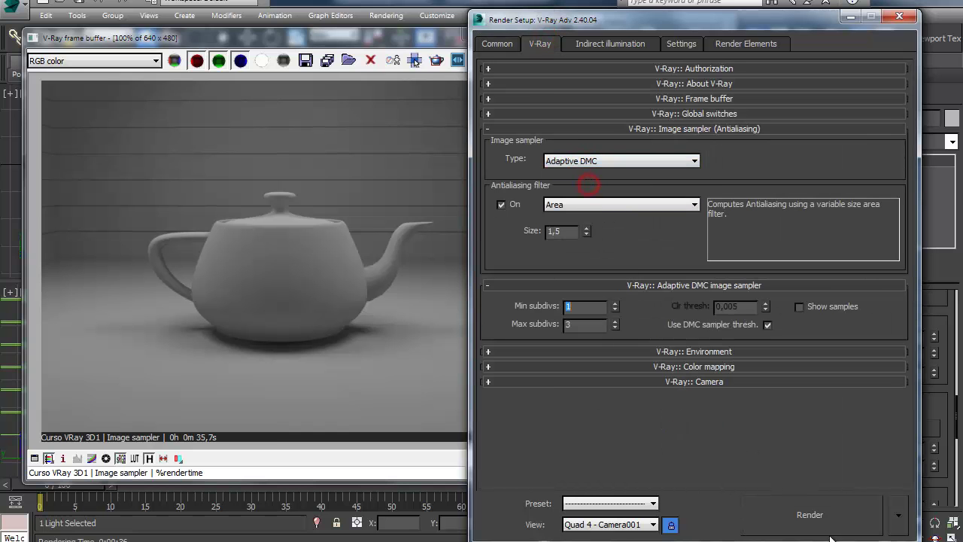
pyautogui.click(810, 515)
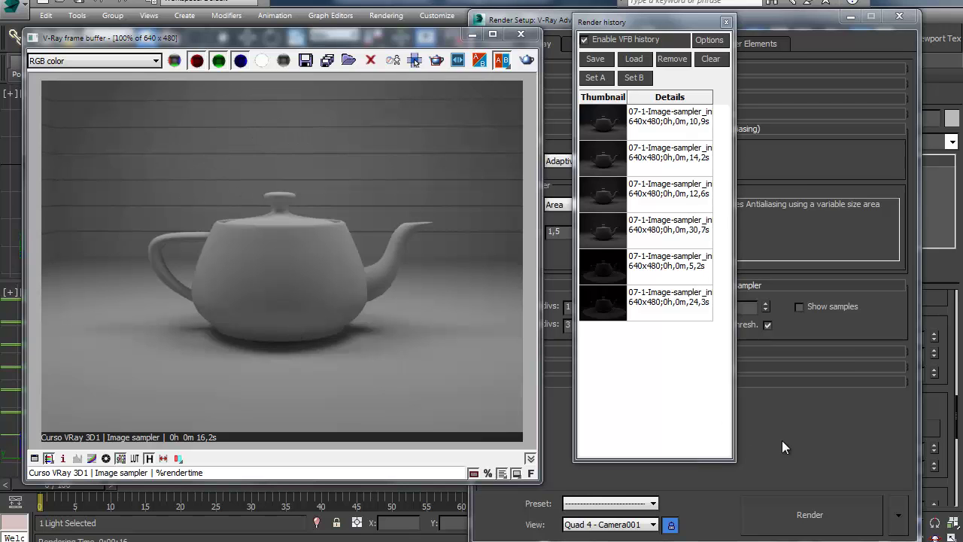
# Close the render setup and the V-Ray frame buffer, and open the Material Editor
pyautogui.click(811, 444)
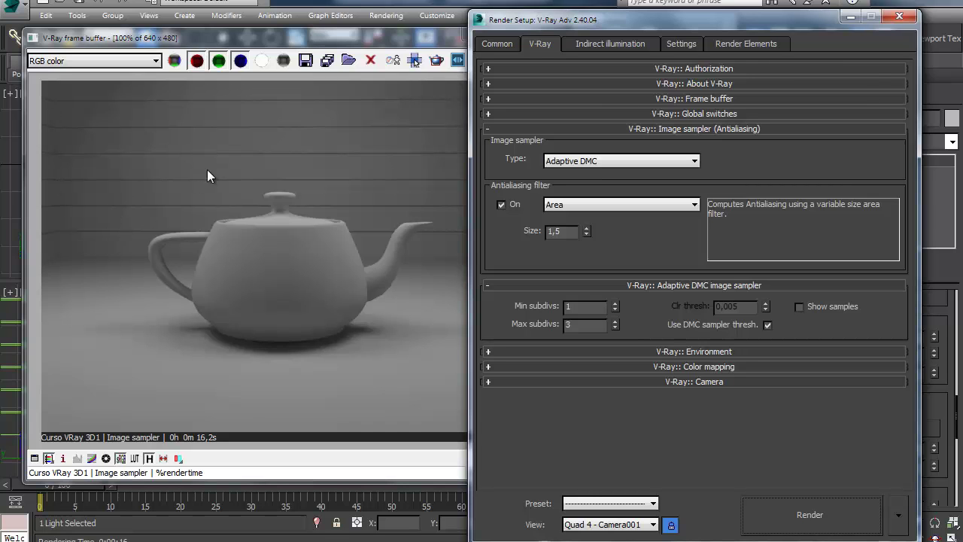
pyautogui.click(593, 163)
pyautogui.click(595, 159)
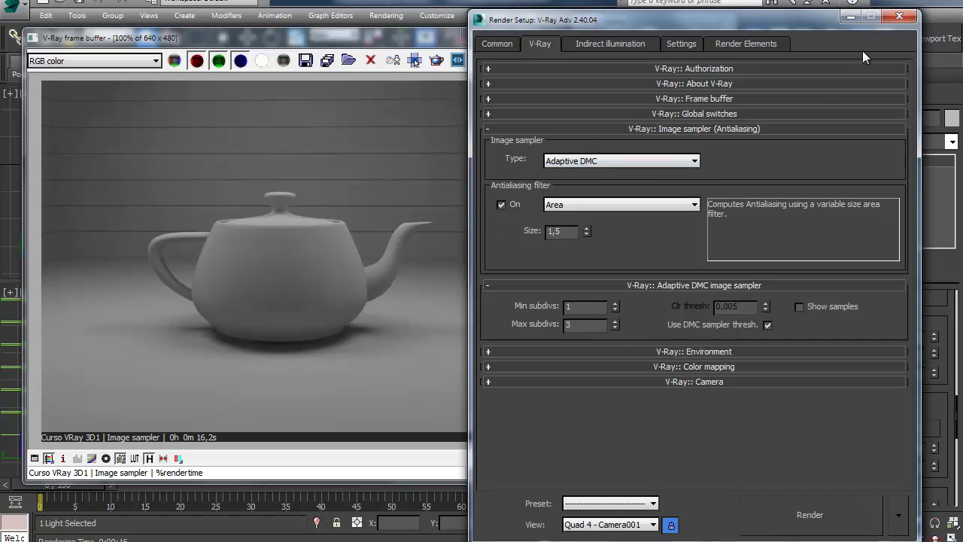
pyautogui.click(900, 18)
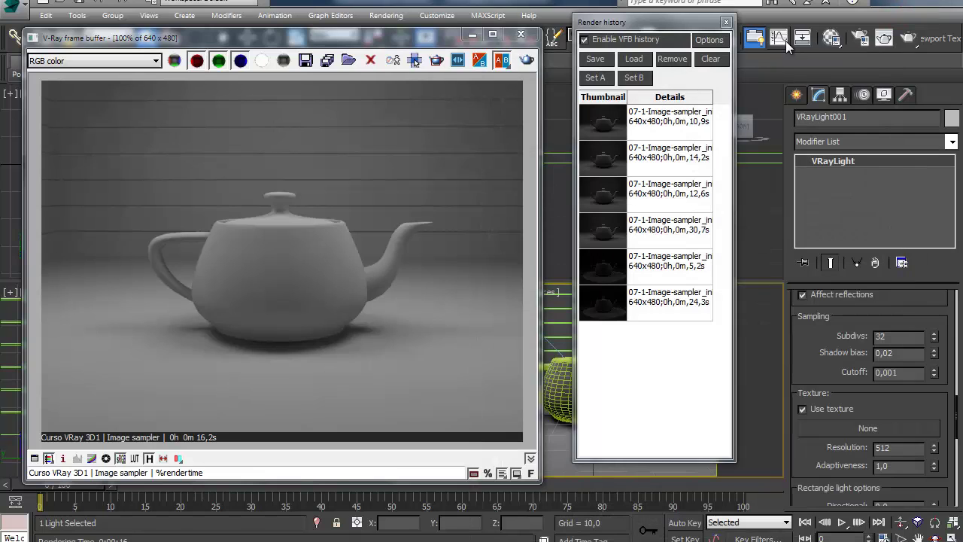
pyautogui.click(832, 39)
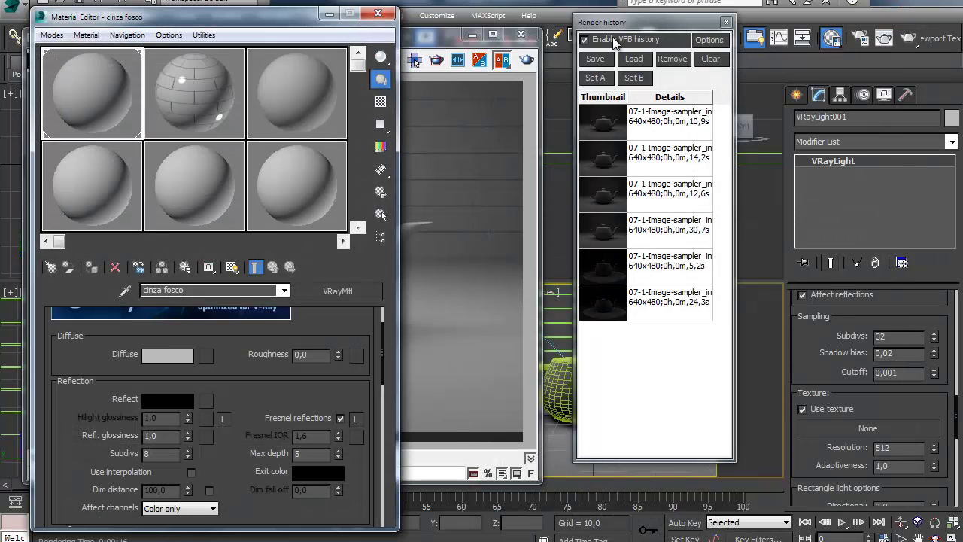
pyautogui.click(520, 34)
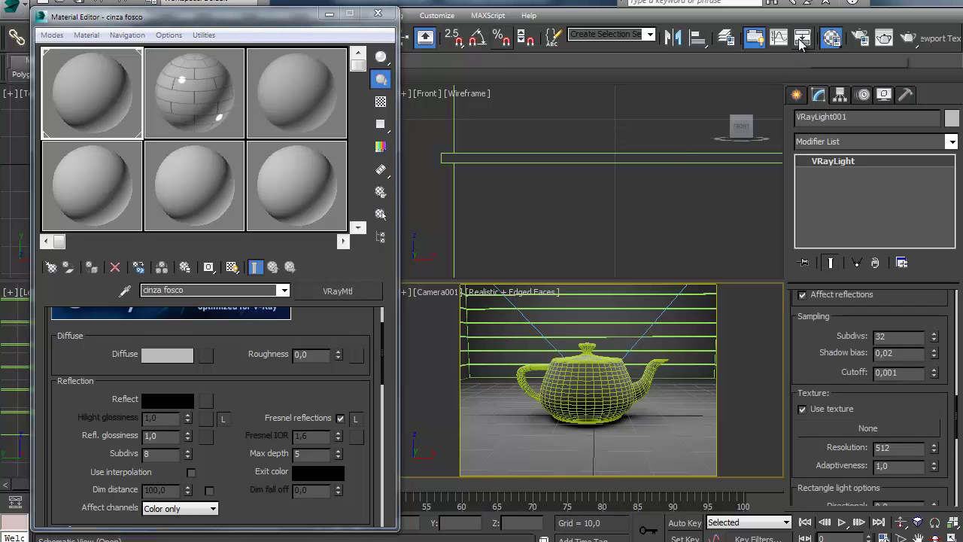
# Hide the "paredes frisadas" layer and close the layer manager
pyautogui.click(726, 38)
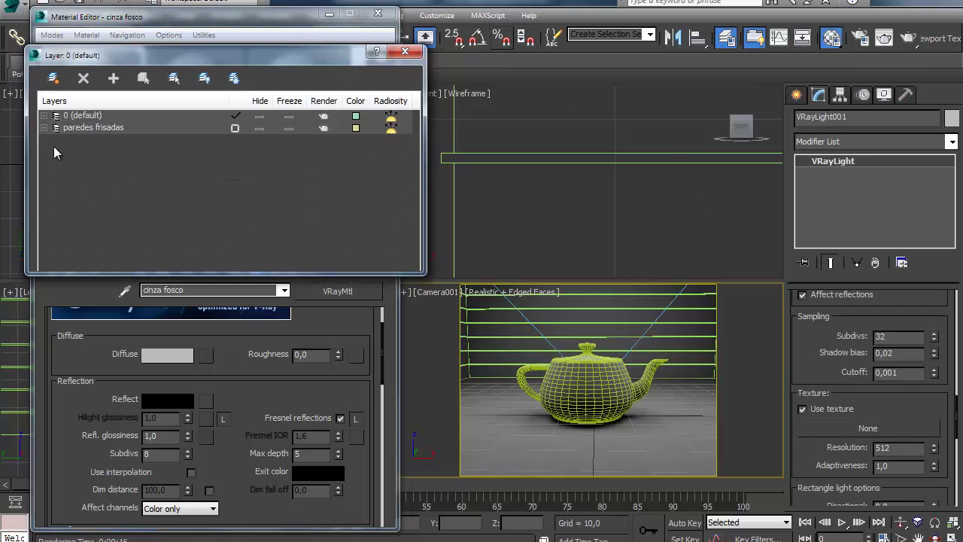
pyautogui.click(260, 127)
pyautogui.click(407, 51)
# Assign the "tijolos bump" material to the room box around the teapot and close the Material Editor
pyautogui.click(490, 351)
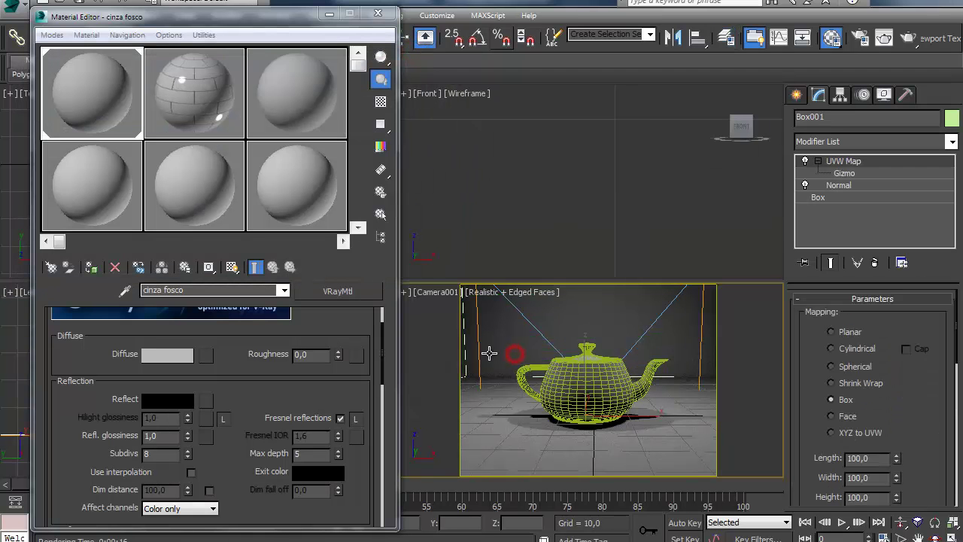
pyautogui.click(169, 75)
pyautogui.click(91, 267)
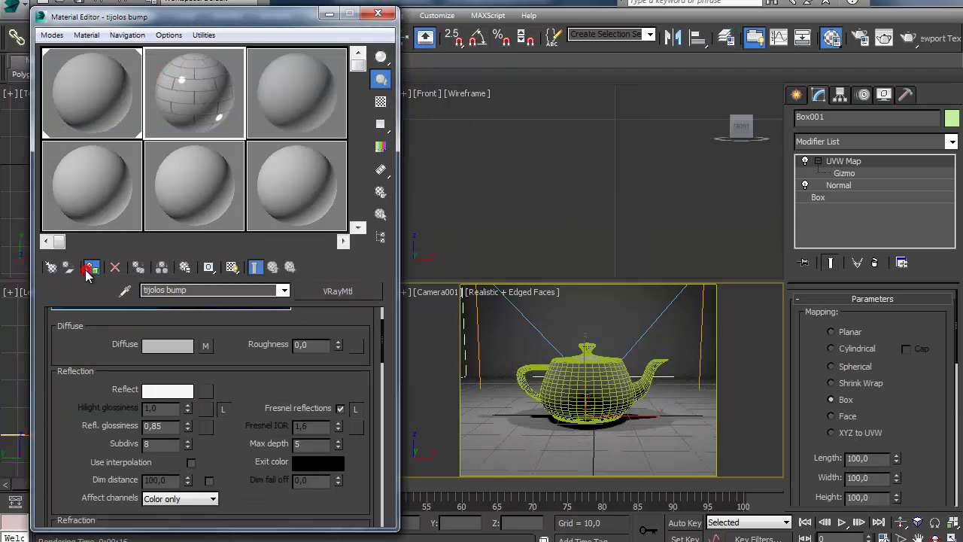
pyautogui.click(378, 13)
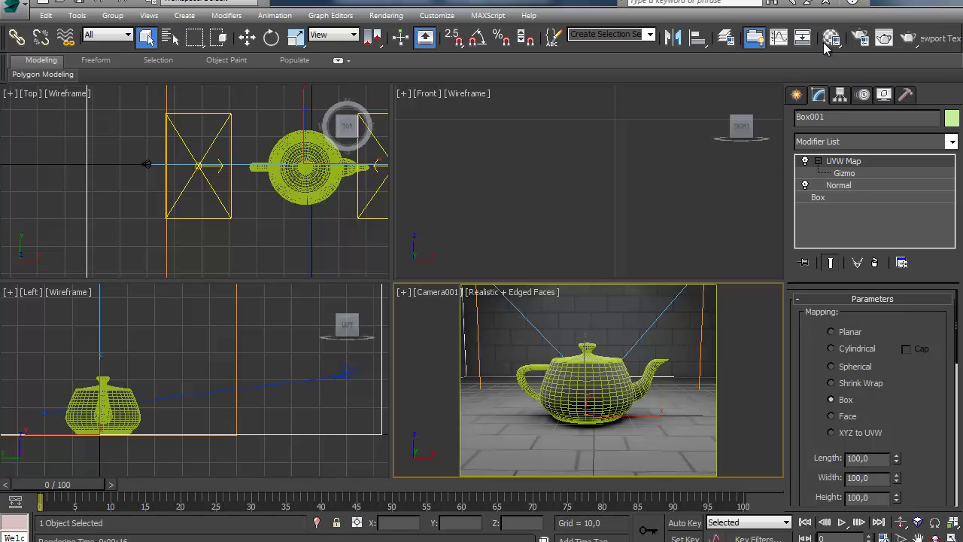
# Set the image sampler type to Adaptive subdivision in the render setup and render the Camera001 view
pyautogui.click(858, 37)
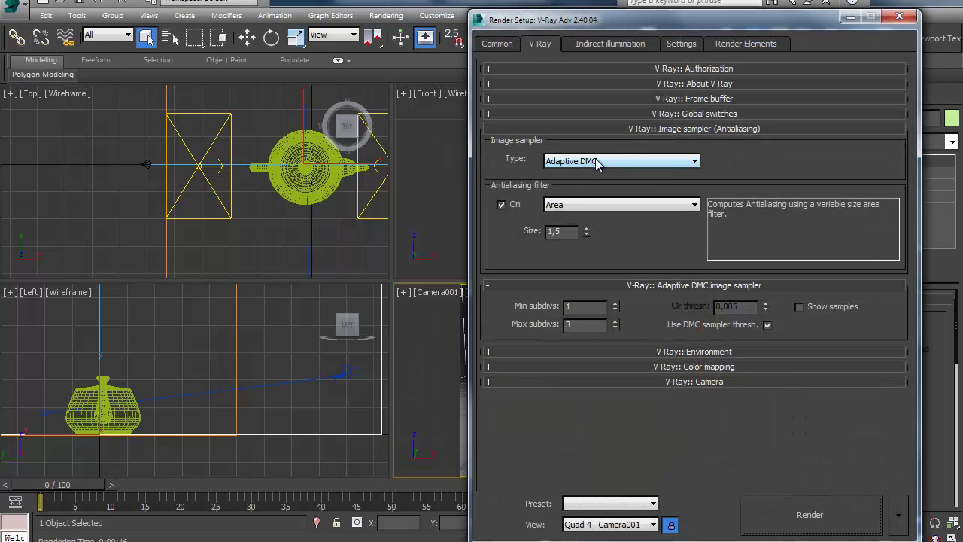
pyautogui.click(595, 159)
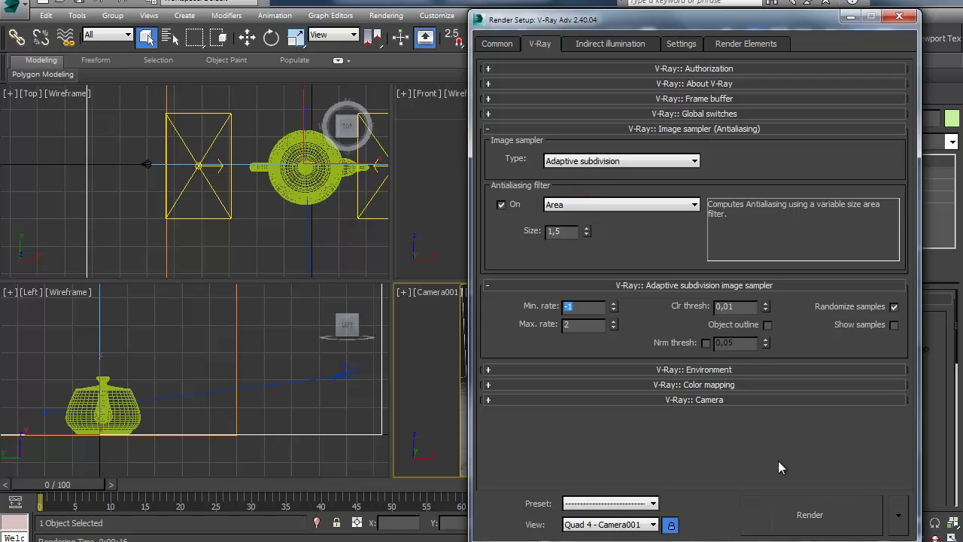
pyautogui.click(799, 514)
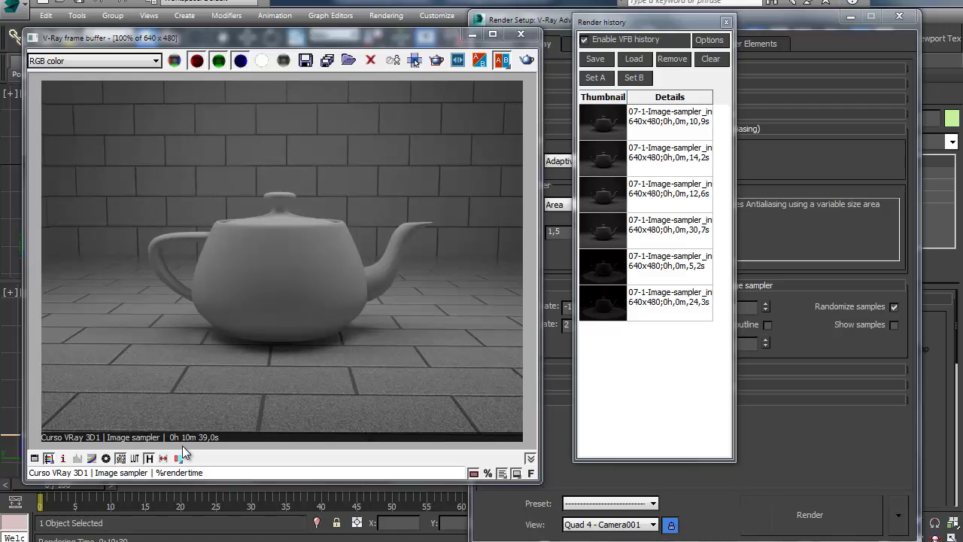
# Examine the noise on the brick floor around the teapot in the rendered image at close range
pyautogui.click(260, 346)
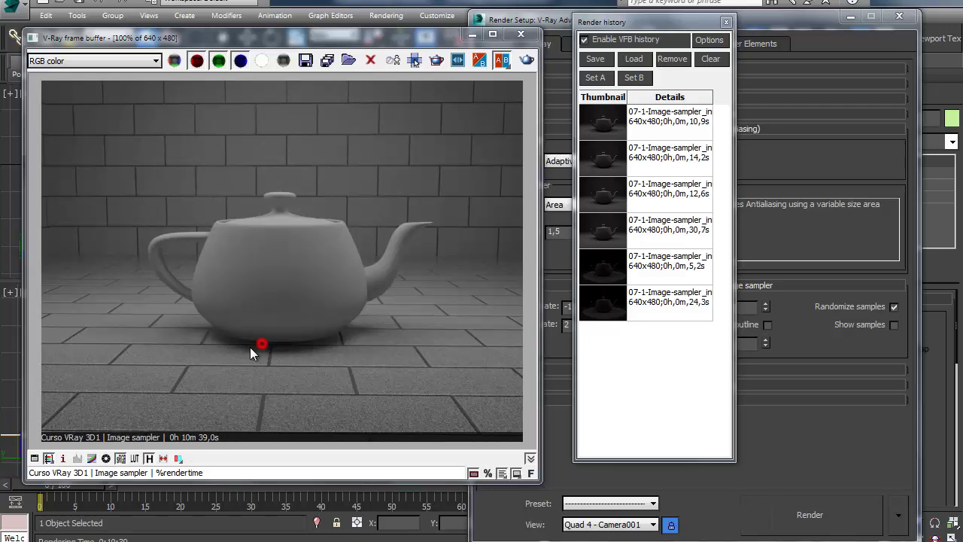
pyautogui.click(207, 307)
pyautogui.scroll(2, 194, 369)
pyautogui.moveTo(194, 369); pyautogui.dragTo(267, 324, button='middle')
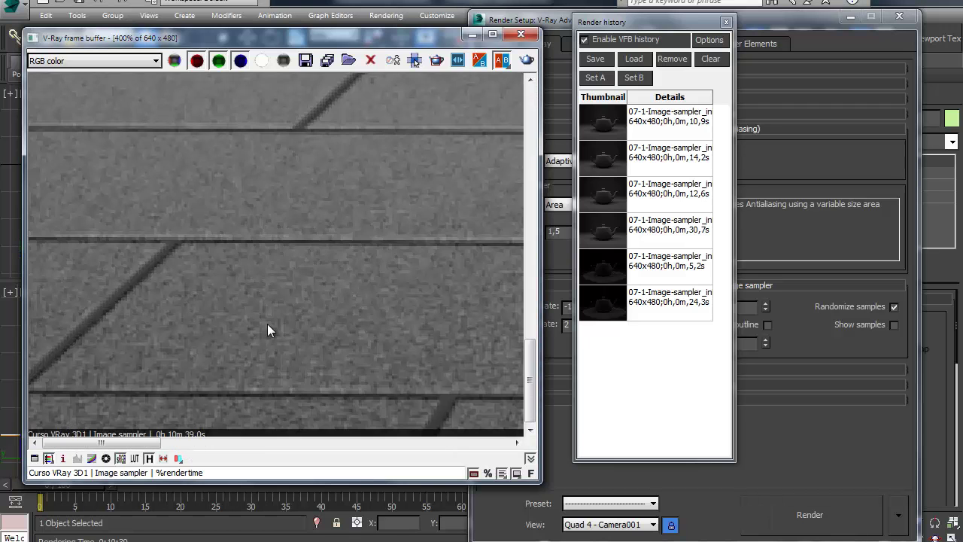
pyautogui.moveTo(360, 301); pyautogui.dragTo(251, 298, button='middle')
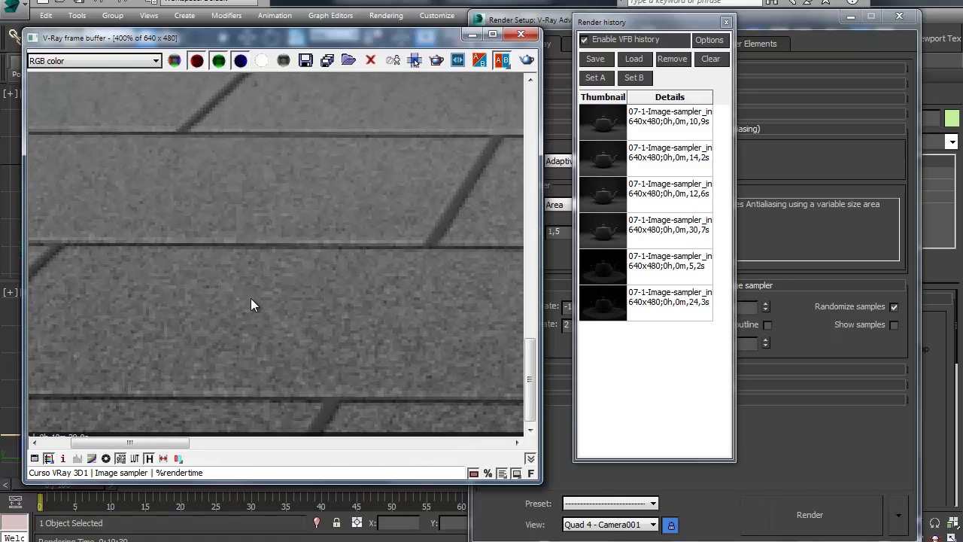
pyautogui.moveTo(416, 274); pyautogui.dragTo(356, 281, button='middle')
pyautogui.scroll(-2, 356, 281)
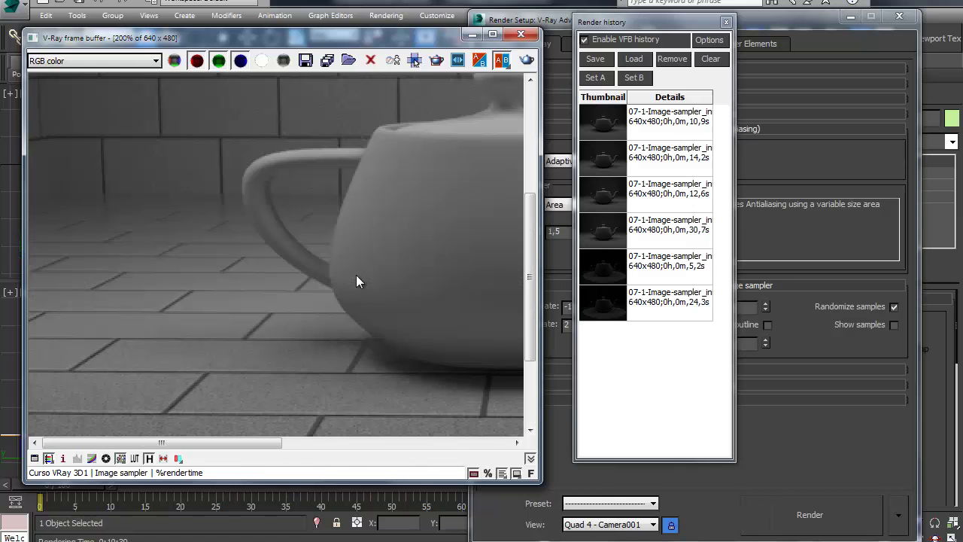
pyautogui.scroll(1, 197, 342)
pyautogui.moveTo(199, 381); pyautogui.dragTo(212, 348, button='middle')
pyautogui.moveTo(146, 398); pyautogui.dragTo(357, 312, button='middle')
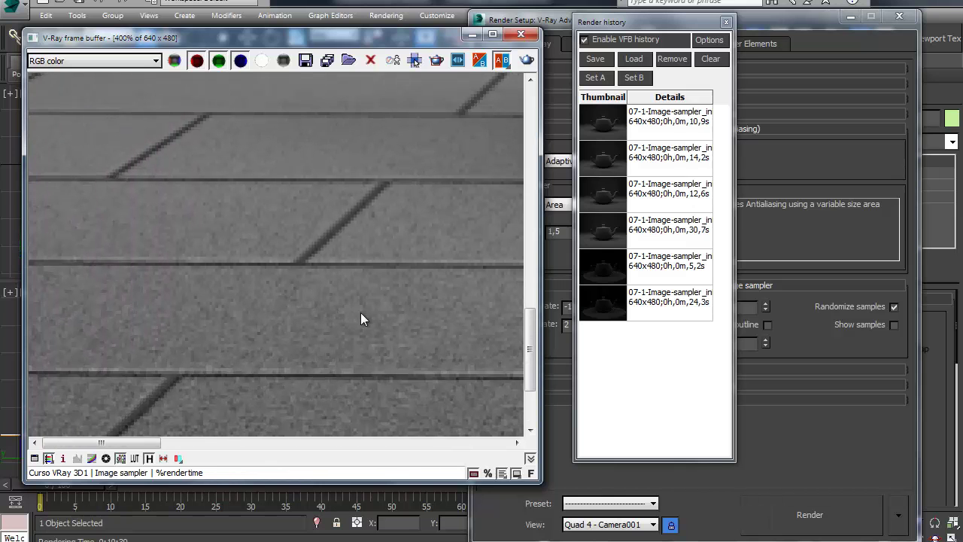
pyautogui.scroll(-1, 361, 313)
pyautogui.scroll(-1, 379, 291)
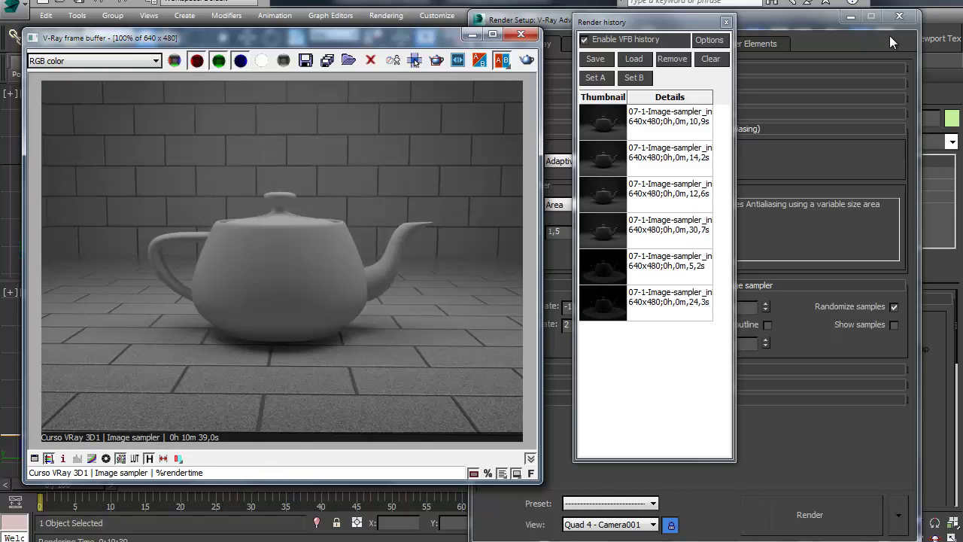
# Close the render setup and check the "tijolos bump" material's preview in the Material Editor
pyautogui.click(899, 16)
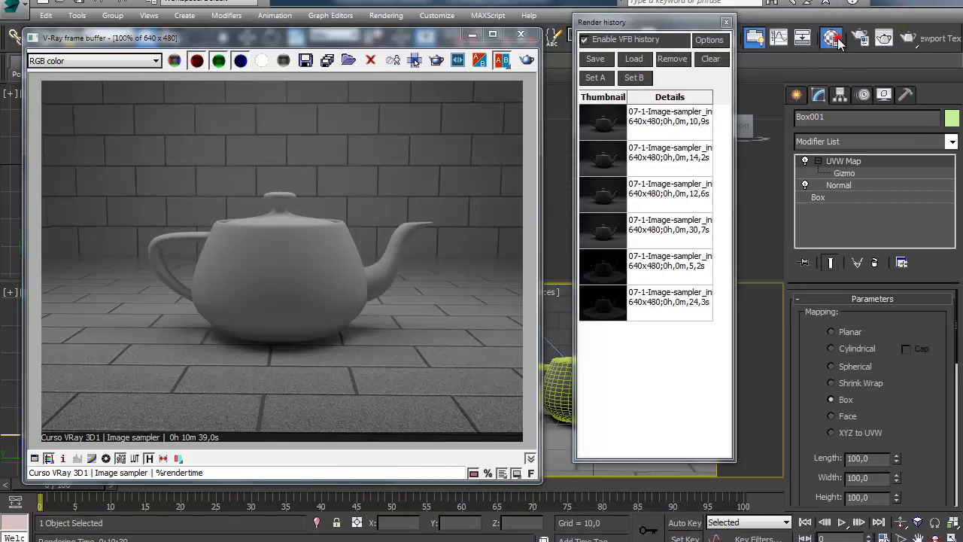
pyautogui.click(831, 39)
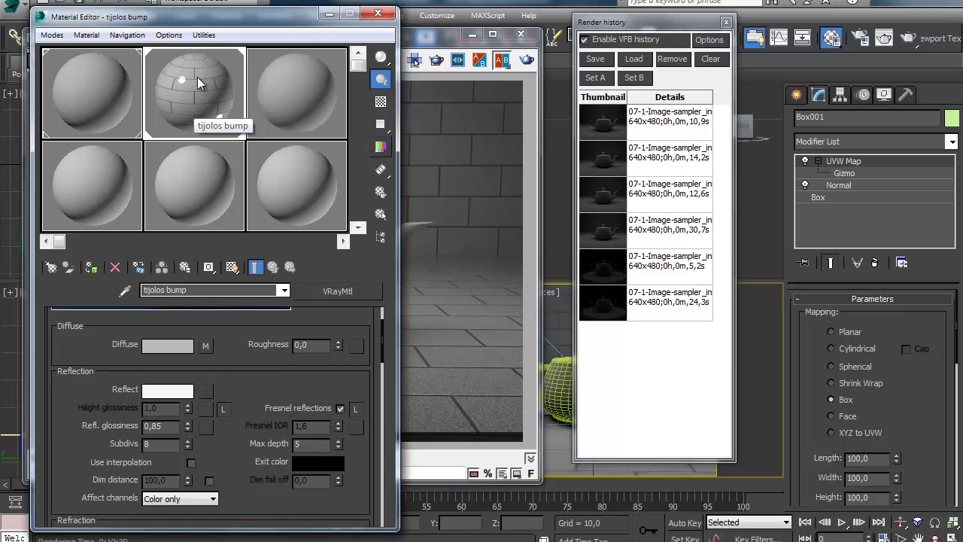
pyautogui.doubleClick(209, 103)
pyautogui.moveTo(611, 252); pyautogui.dragTo(796, 430)
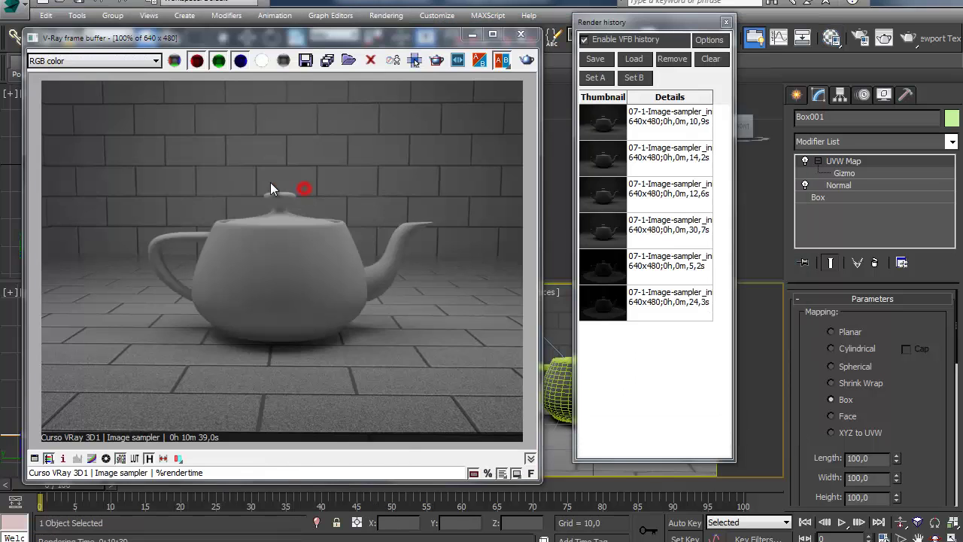
# Inspect the brick wall's noise up close, and display the render's VRaySampleRate channel
pyautogui.scroll(4, 252, 178)
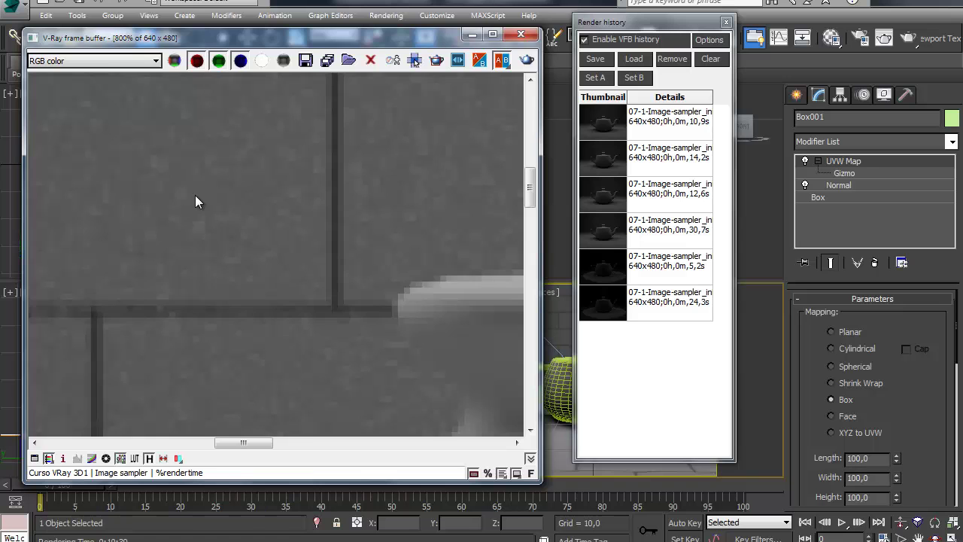
pyautogui.scroll(-3, 195, 199)
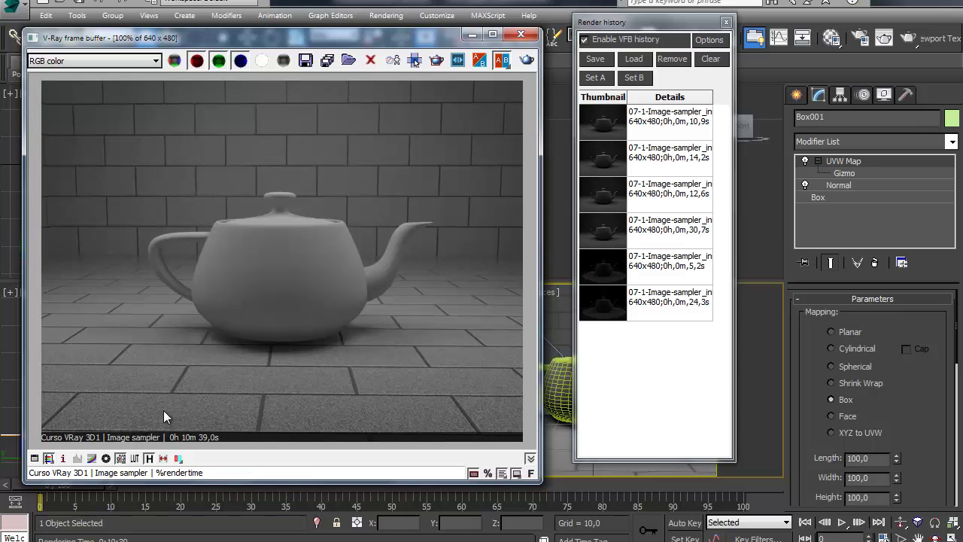
pyautogui.click(98, 63)
pyautogui.click(92, 92)
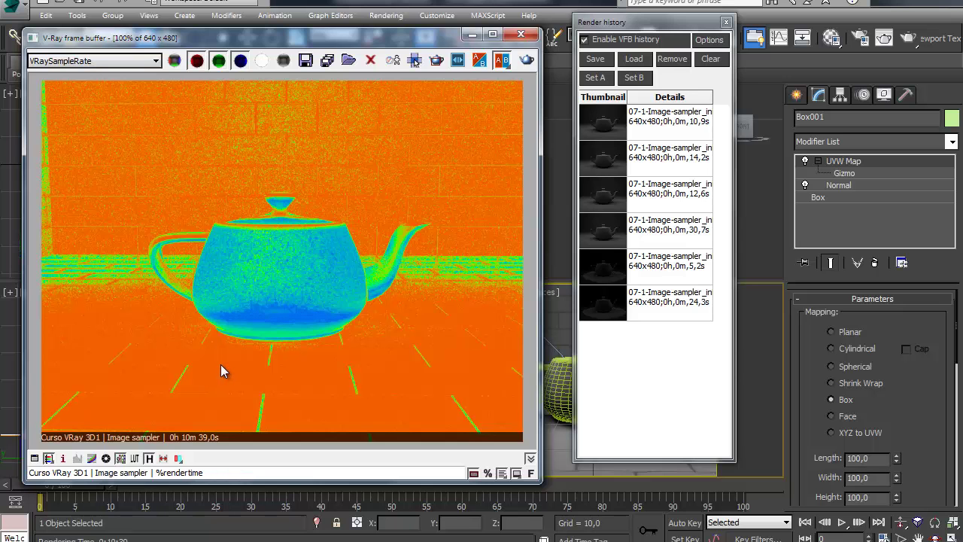
# Reopen the render setup and review the Adaptive subdivision sampler's min and max rates against the sample rate image
pyautogui.click(862, 37)
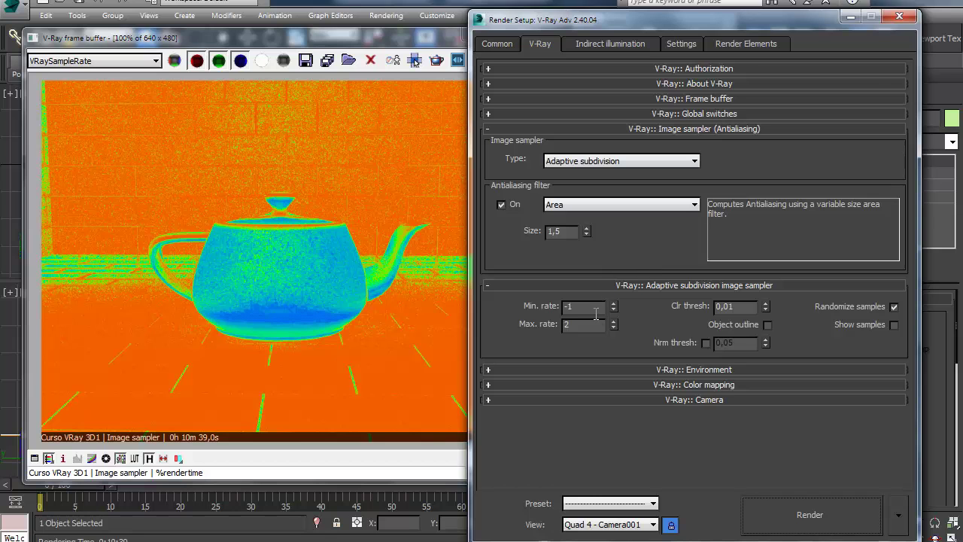
pyautogui.doubleClick(581, 323)
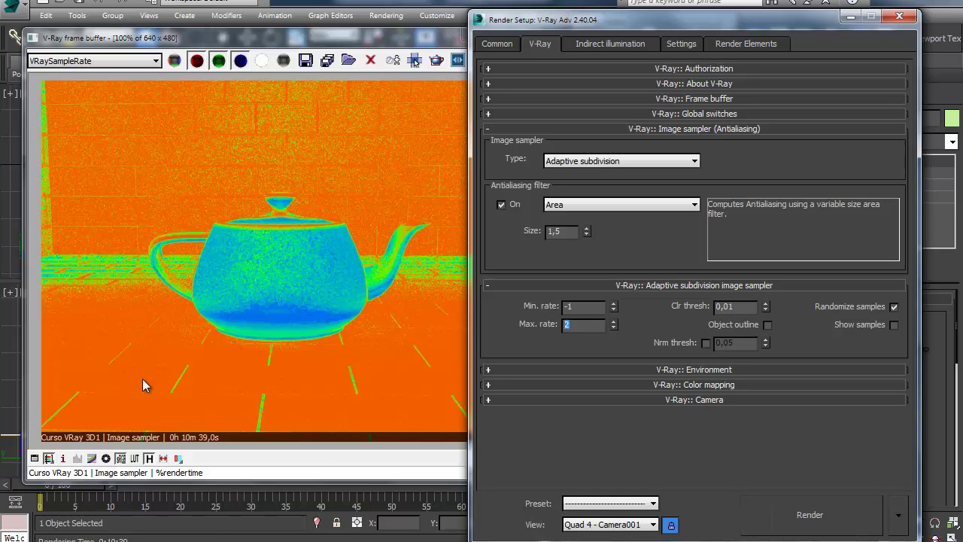
pyautogui.doubleClick(573, 324)
# Return the frame buffer to RGB color and save the Adaptive subdivision render to the render history
pyautogui.click(345, 34)
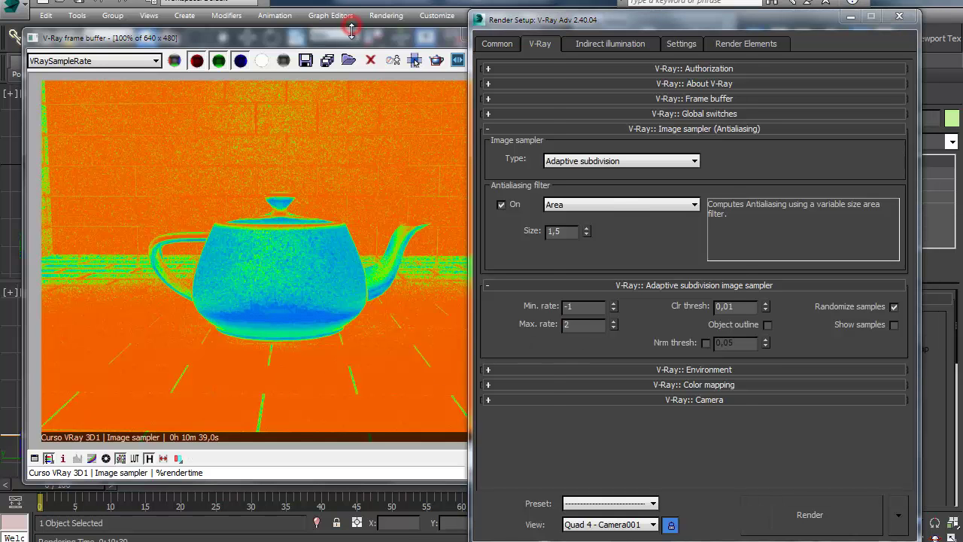
pyautogui.click(97, 64)
pyautogui.click(89, 75)
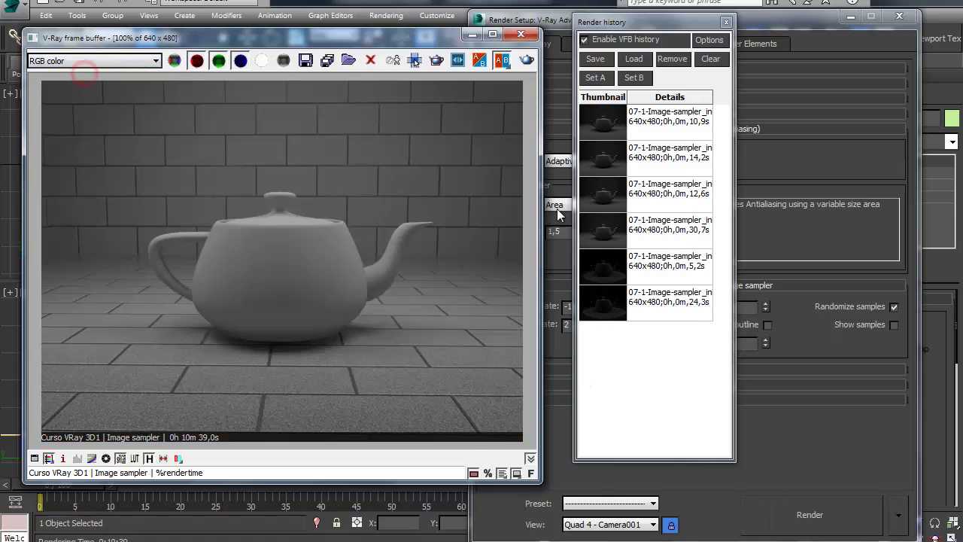
pyautogui.click(607, 61)
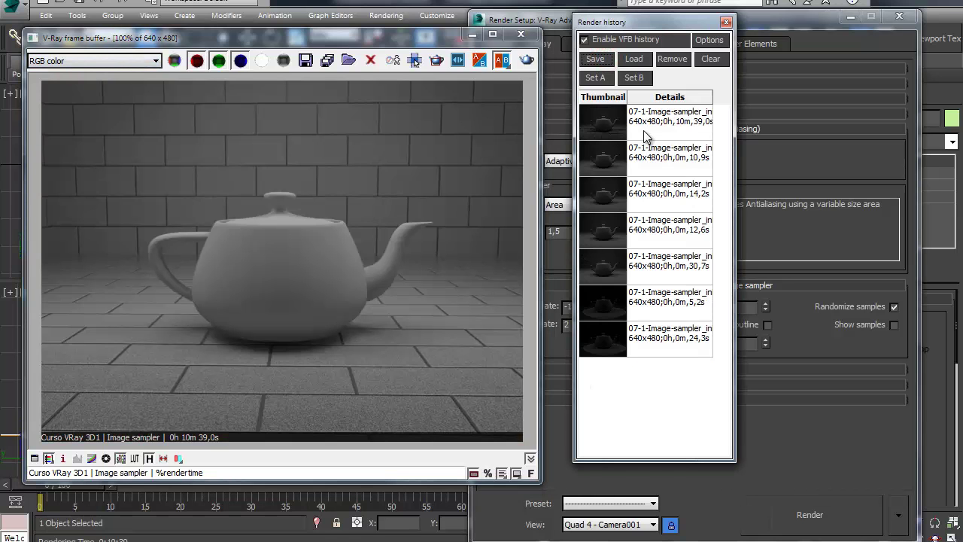
pyautogui.click(645, 134)
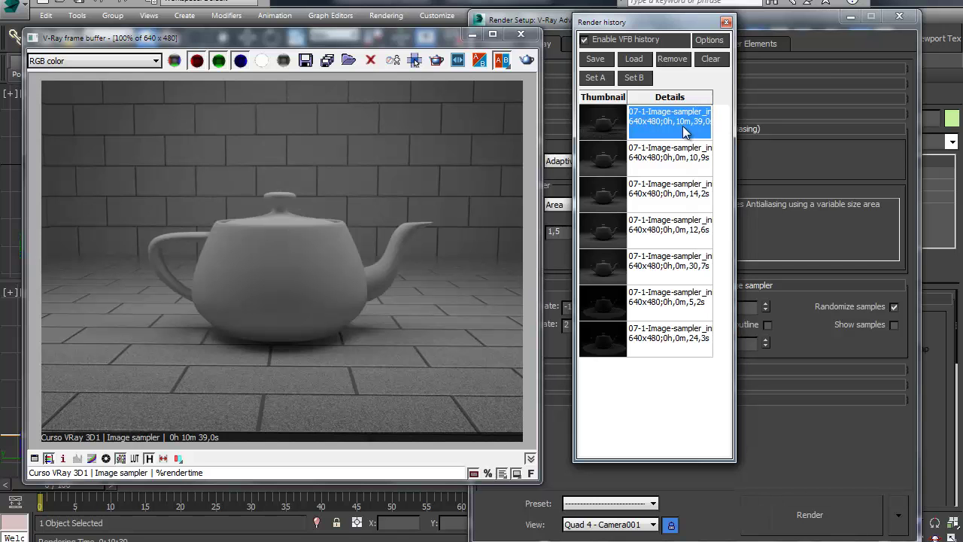
# Set the image sampler type to Adaptive DMC and render the Camera001 view
pyautogui.click(765, 23)
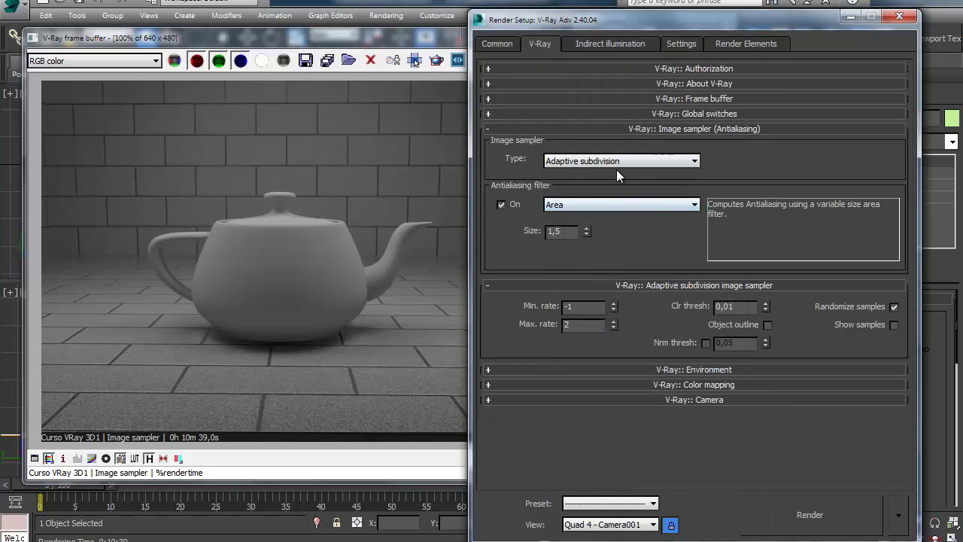
pyautogui.click(615, 163)
pyautogui.click(604, 184)
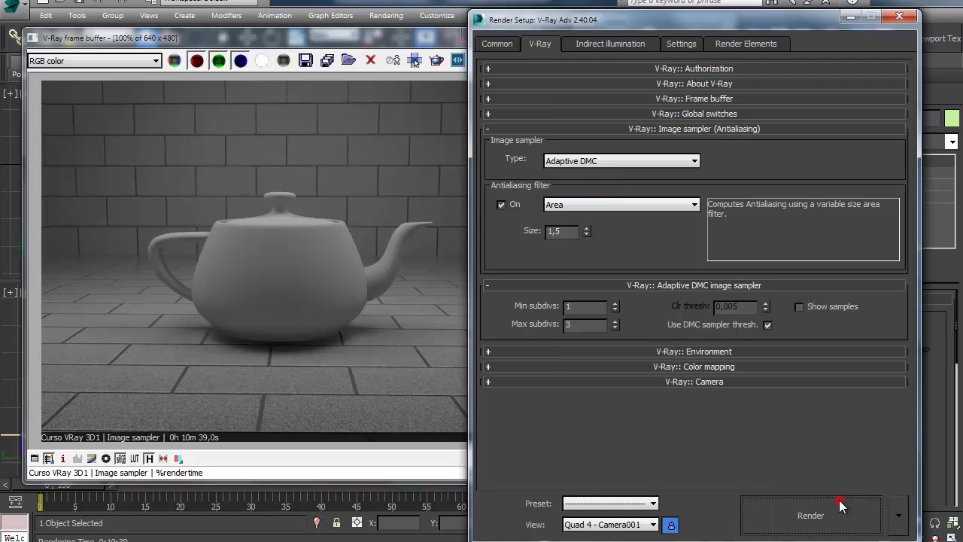
pyautogui.click(783, 514)
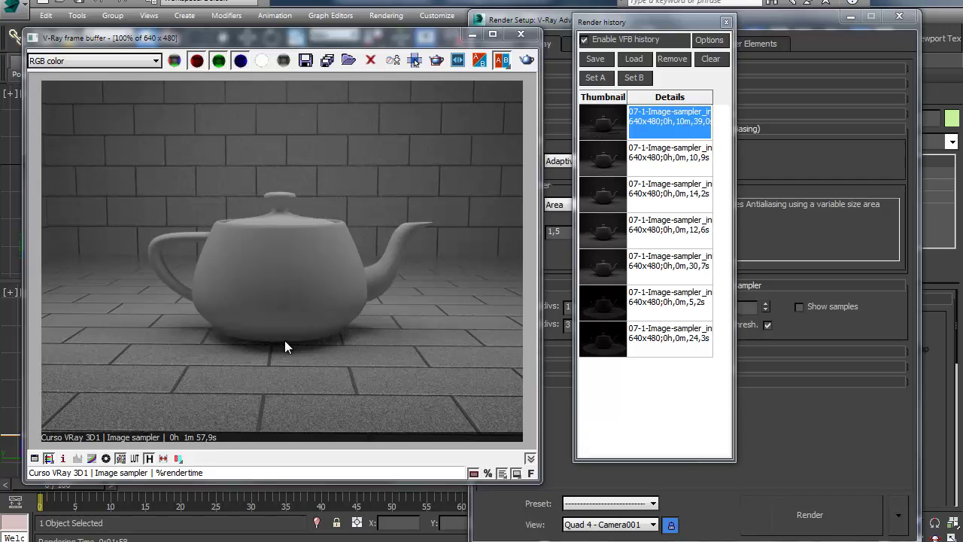
# Save the Adaptive DMC render to the history and check its VRaySampleRate channel, returning to RGB color
pyautogui.click(596, 61)
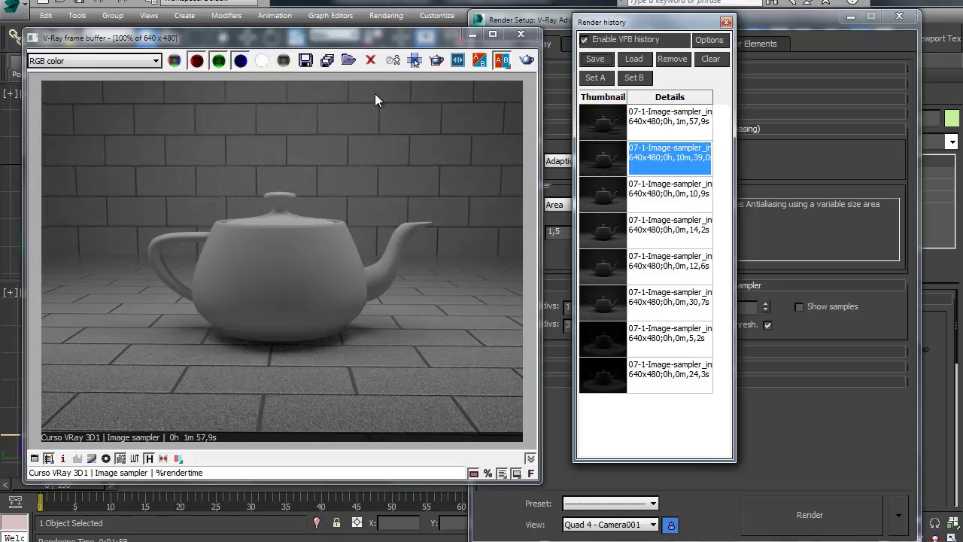
pyautogui.click(66, 61)
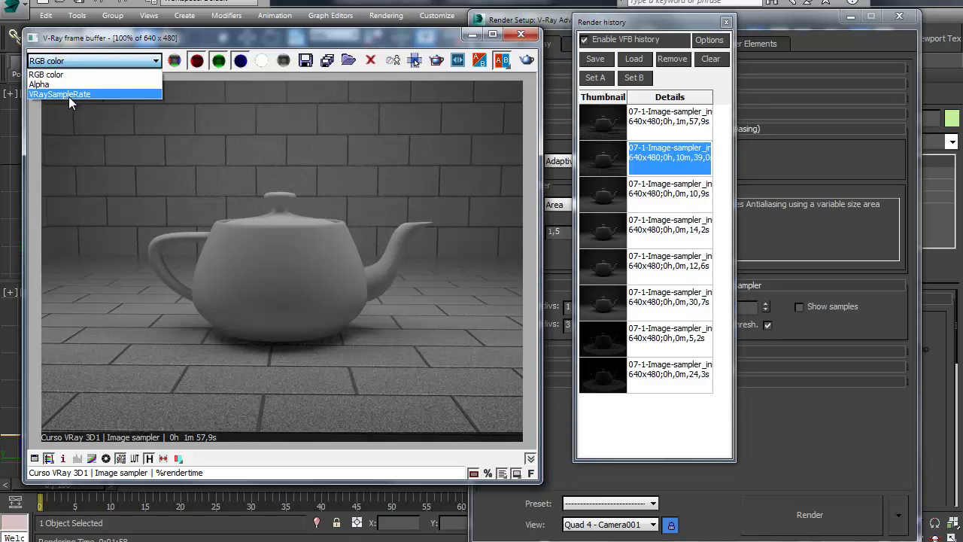
pyautogui.click(67, 96)
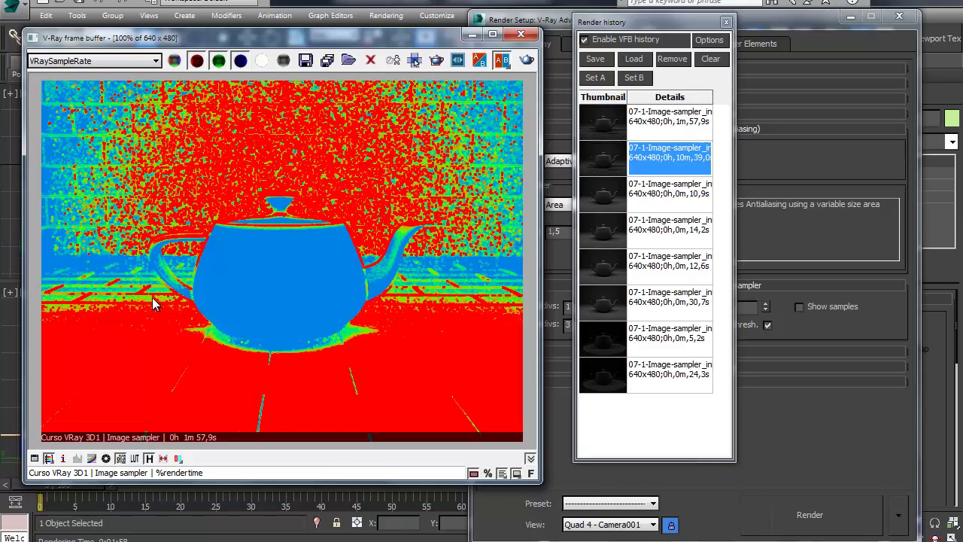
pyautogui.click(83, 61)
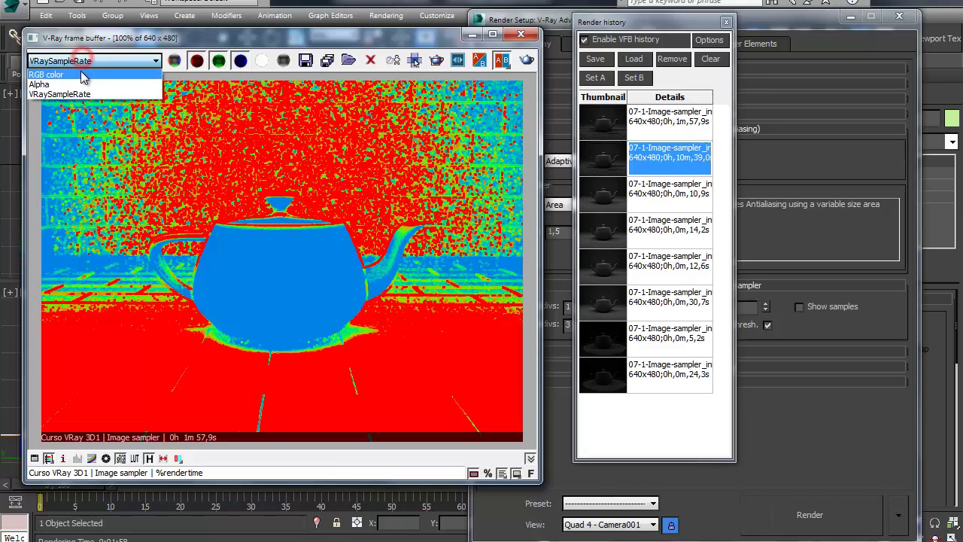
pyautogui.click(81, 75)
# Set the Adaptive DMC sampler's max subdivs to 4 in the render setup
pyautogui.click(760, 439)
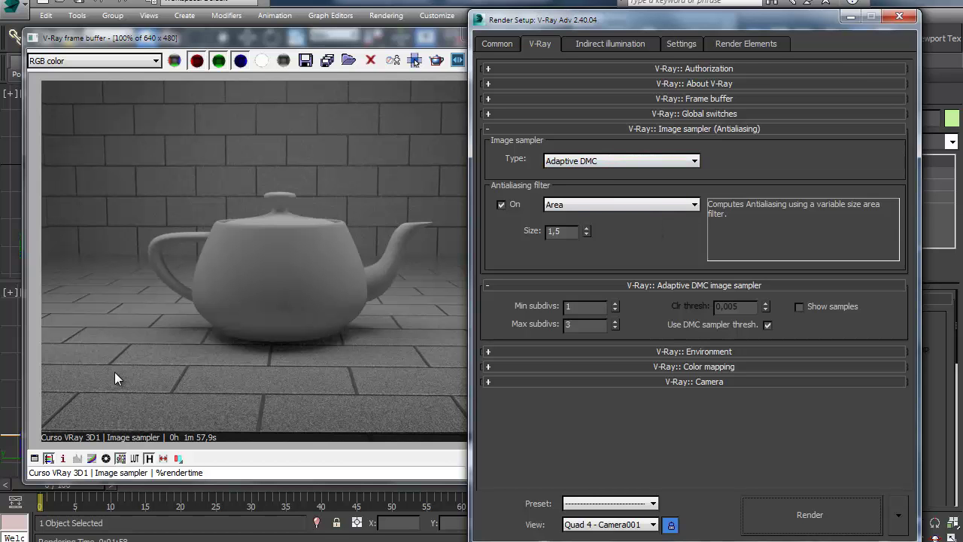
pyautogui.click(615, 321)
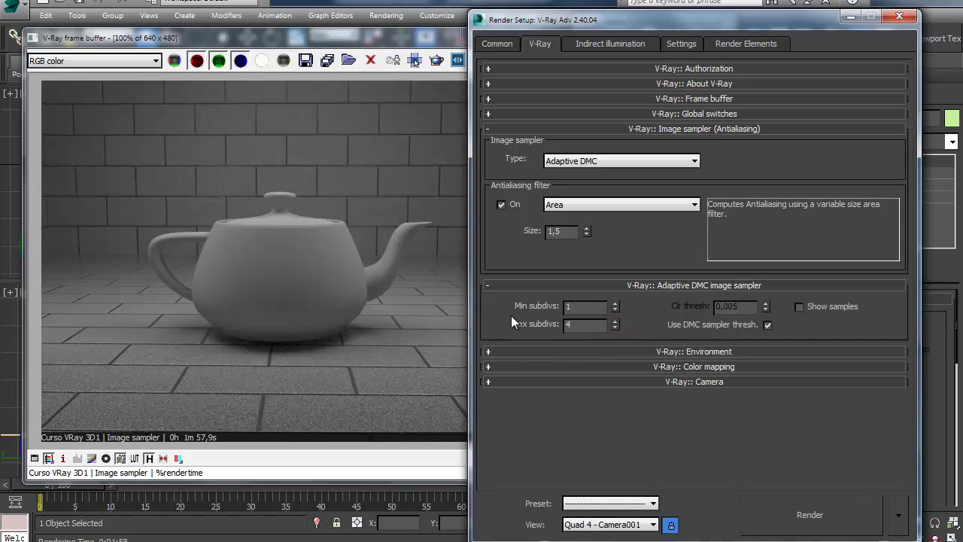
pyautogui.click(337, 42)
pyautogui.click(649, 116)
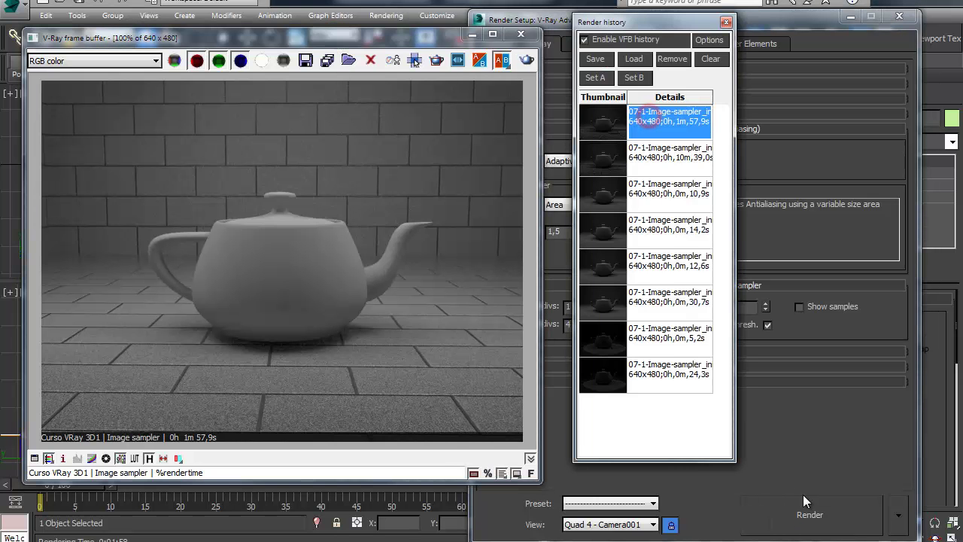
pyautogui.click(594, 59)
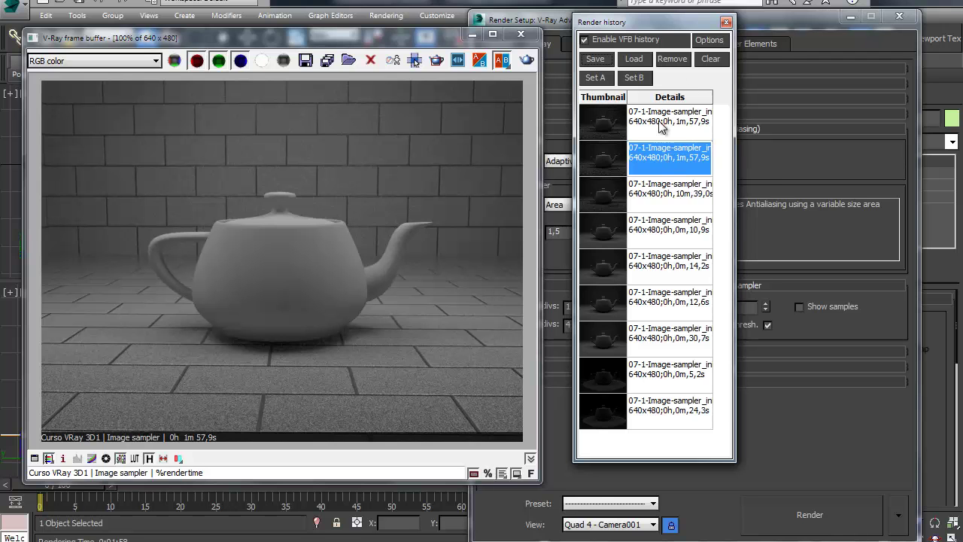
pyautogui.rightClick(656, 155)
pyautogui.click(693, 236)
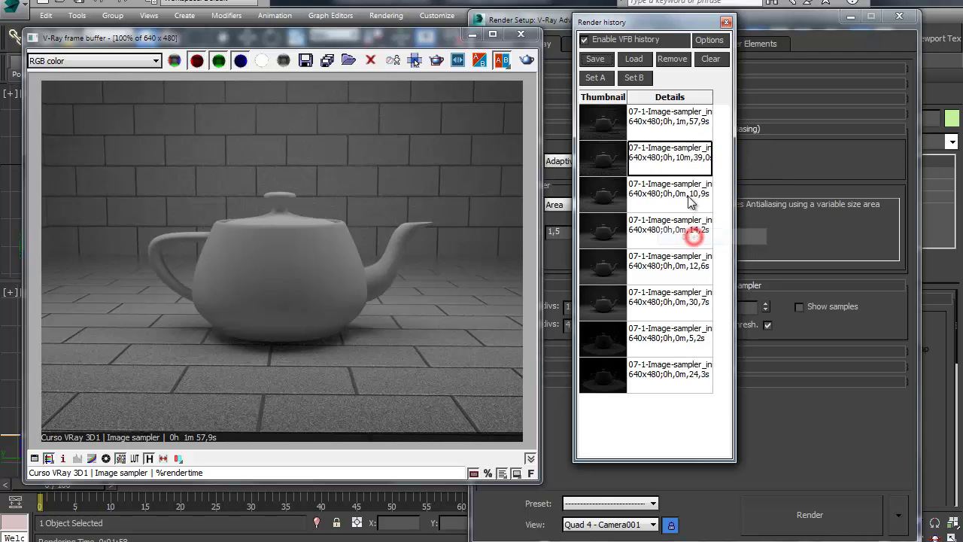
# Select the newest render history entry and render the Camera001 view with the current Adaptive DMC settings
pyautogui.click(652, 112)
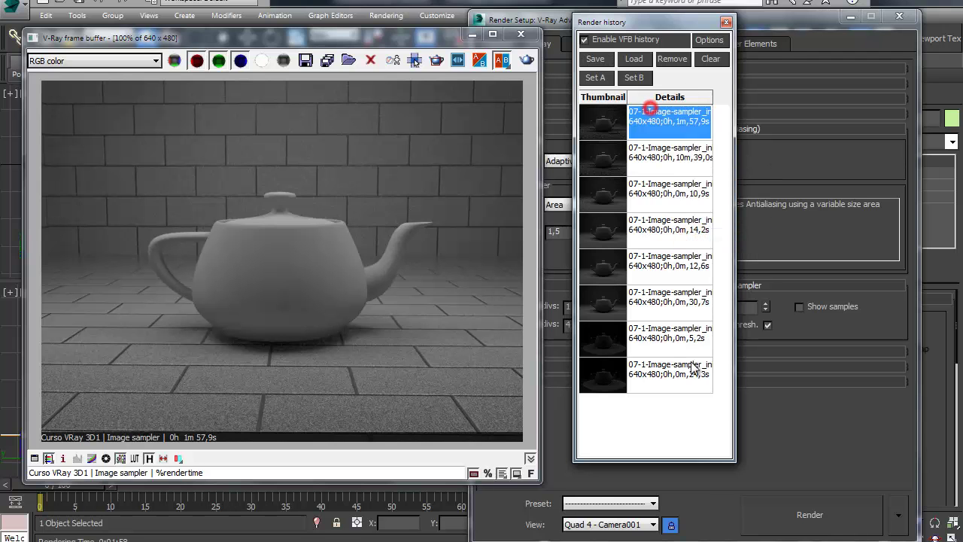
pyautogui.click(789, 514)
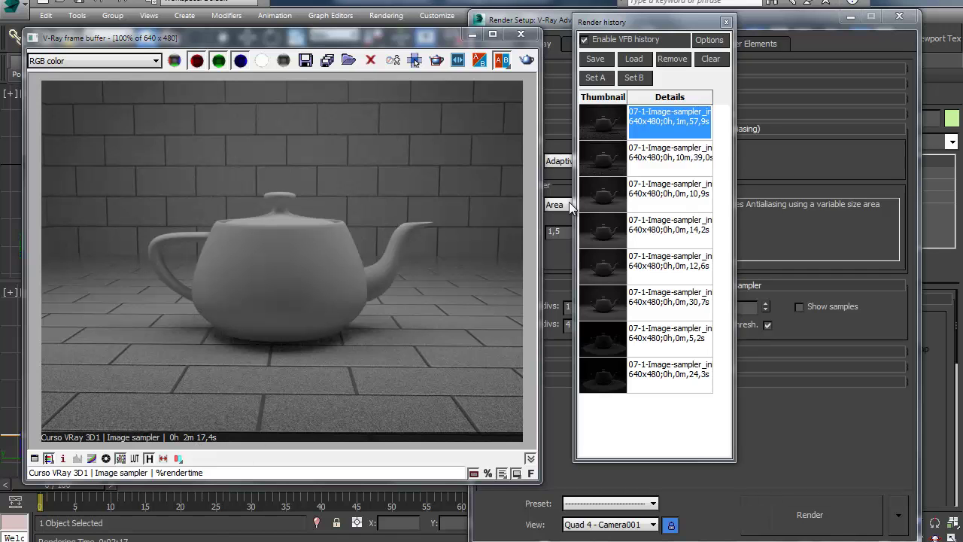
# Save the current render to the history and compare it as A against the previous Adaptive DMC render as B
pyautogui.click(598, 61)
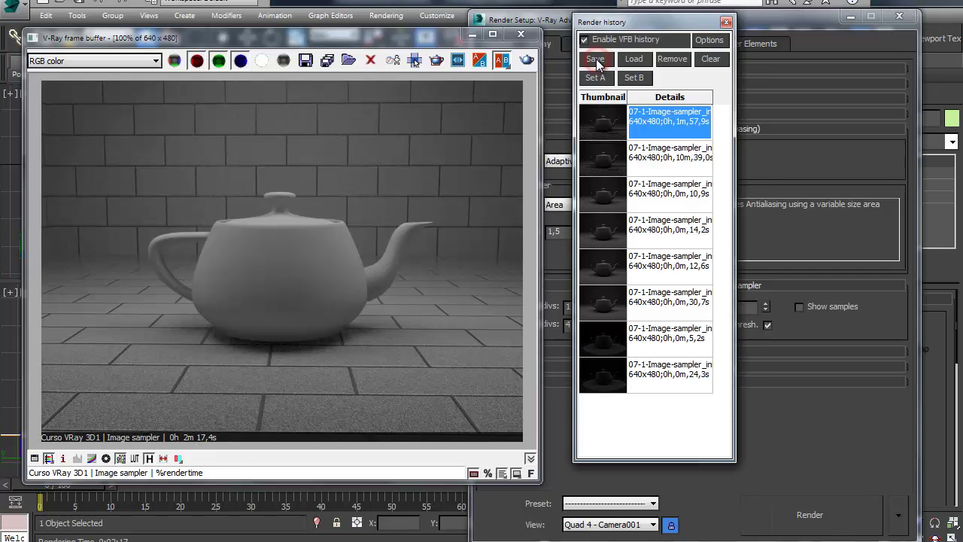
pyautogui.click(602, 78)
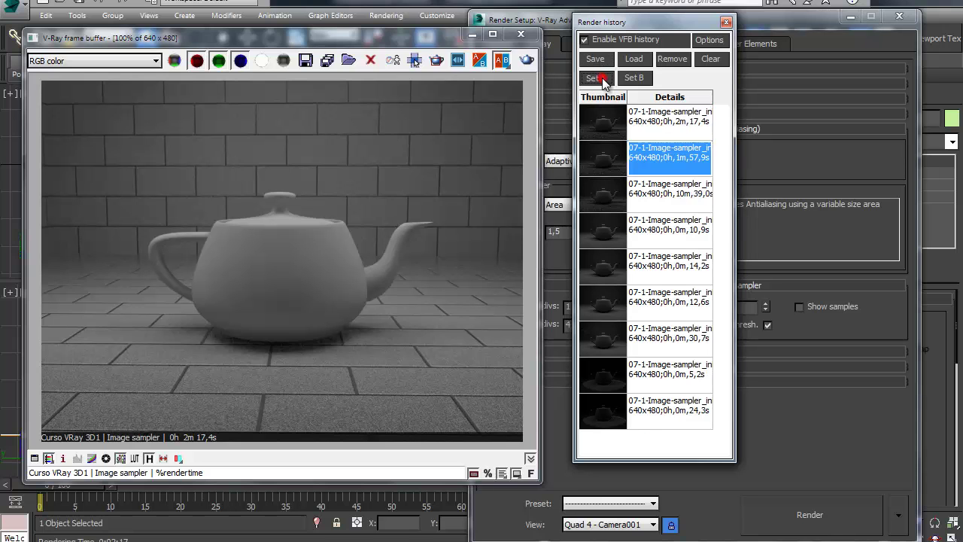
pyautogui.click(635, 79)
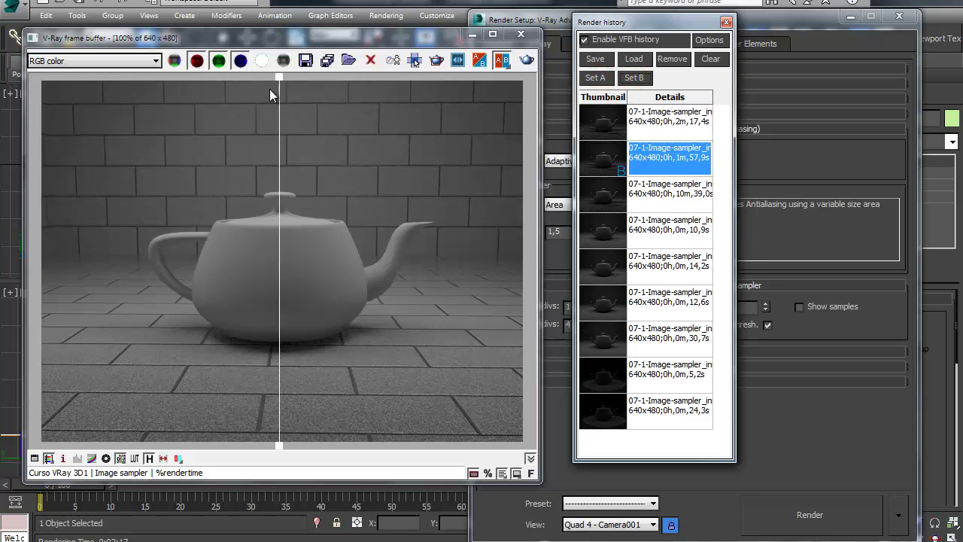
pyautogui.click(715, 120)
pyautogui.click(598, 79)
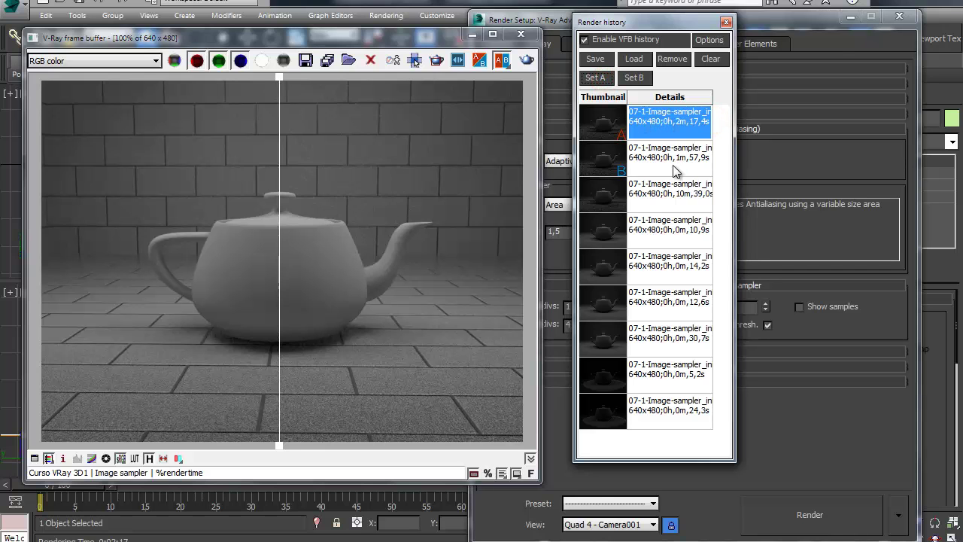
pyautogui.moveTo(280, 80); pyautogui.dragTo(276, 124)
# Compare the A and B renders in the VRaySampleRate channel, then return to RGB color and the render setup
pyautogui.click(158, 60)
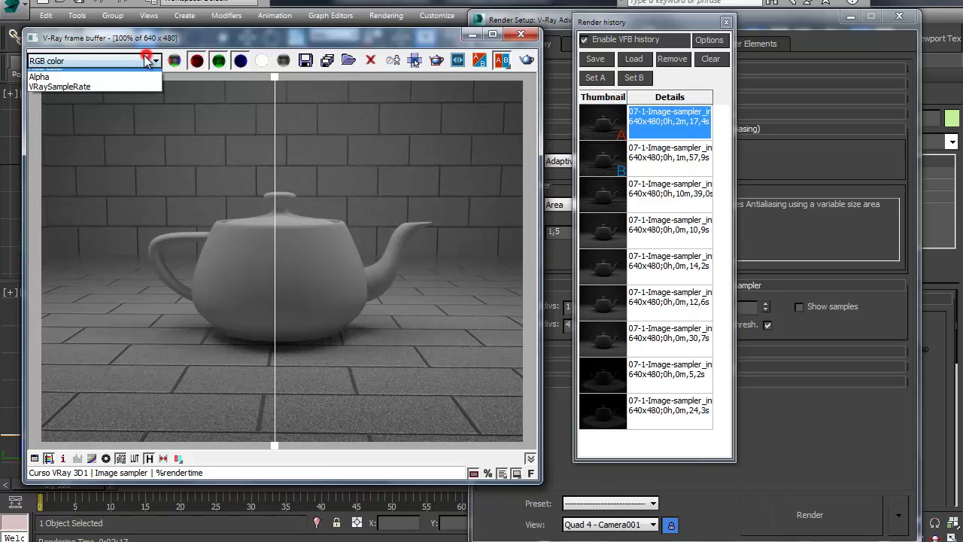
pyautogui.click(88, 96)
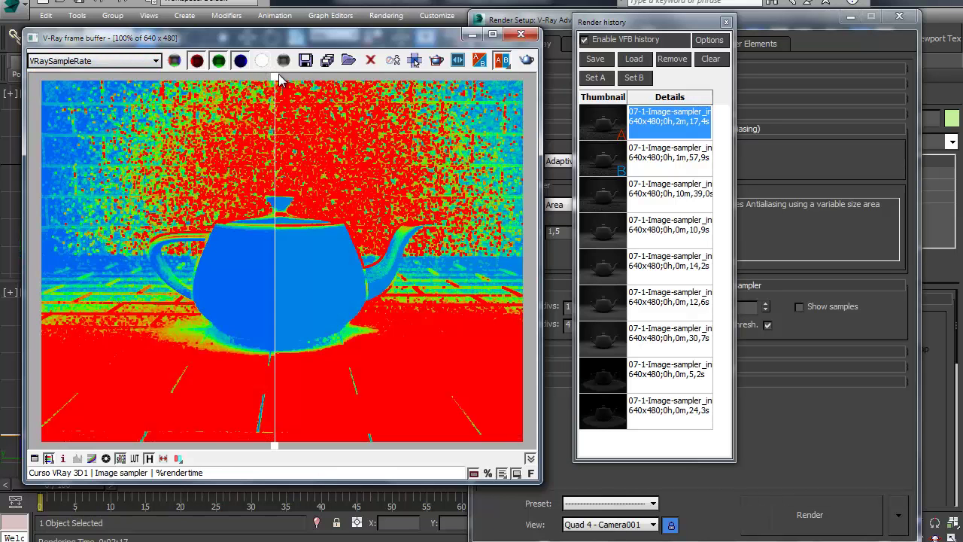
pyautogui.moveTo(277, 84); pyautogui.dragTo(245, 209)
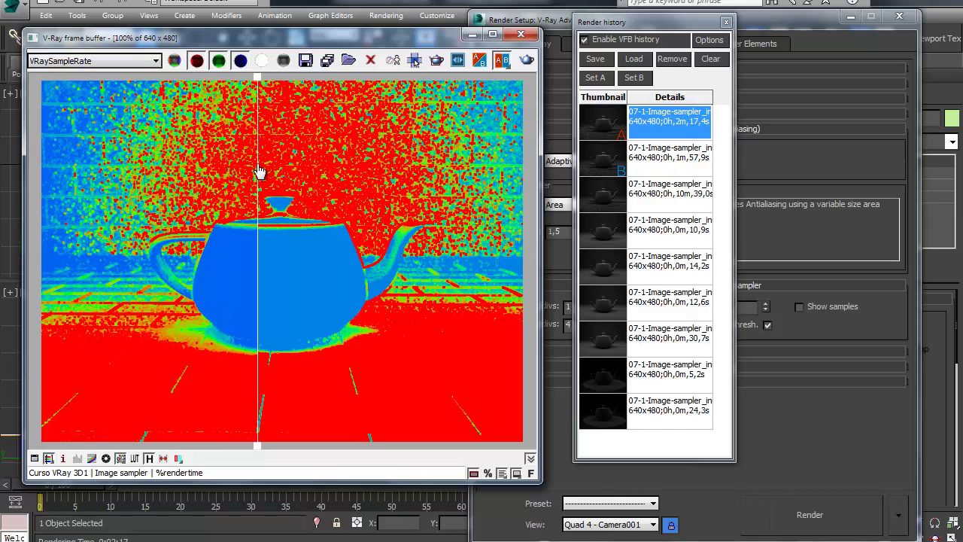
pyautogui.moveTo(258, 81); pyautogui.dragTo(357, 140)
pyautogui.moveTo(297, 143); pyautogui.dragTo(273, 134)
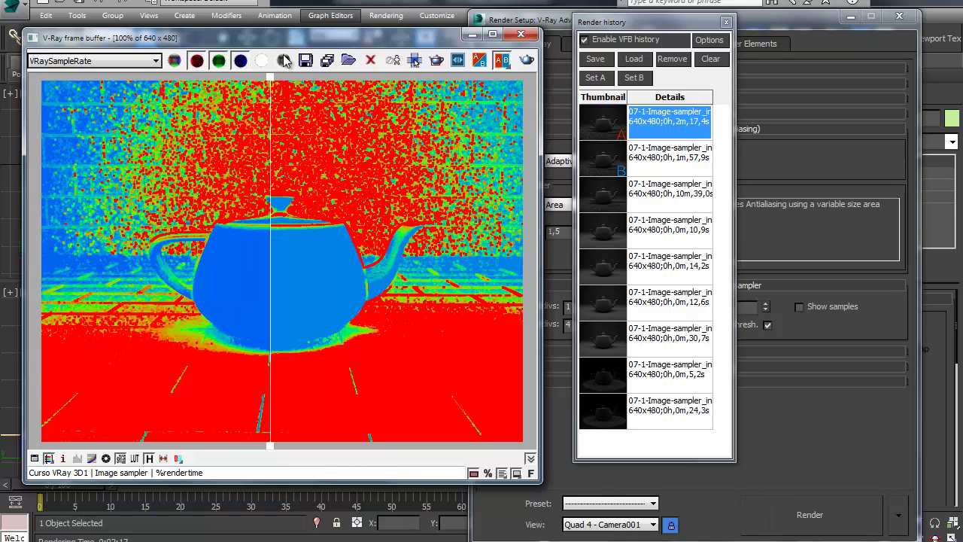
pyautogui.moveTo(268, 79); pyautogui.dragTo(277, 113)
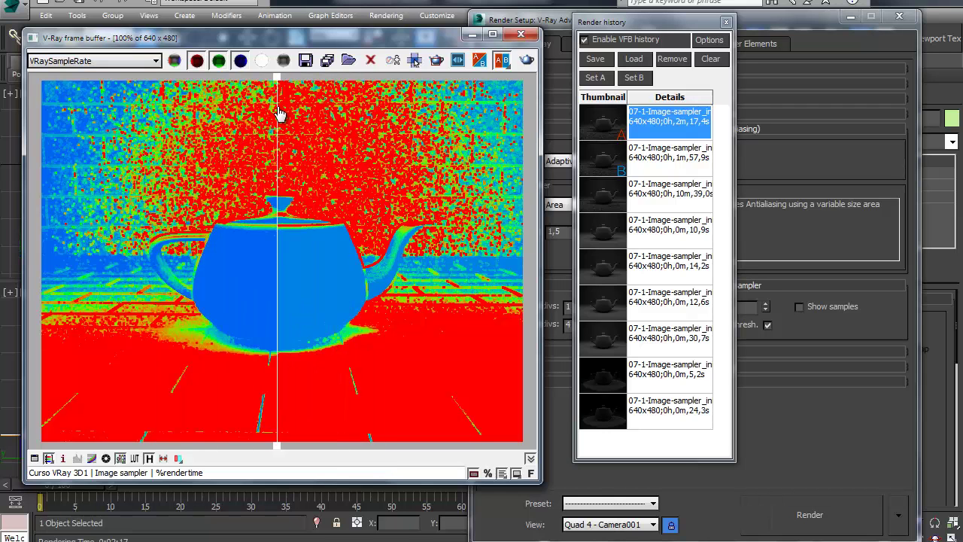
pyautogui.click(61, 61)
pyautogui.click(57, 67)
pyautogui.click(811, 426)
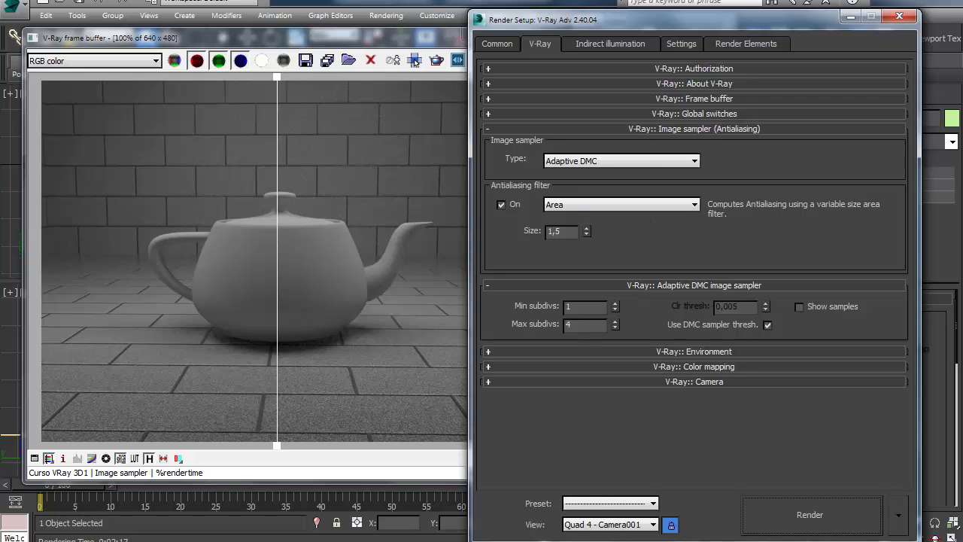
# Switch to the browser and skim the "Demystifying V-Ray DMC Sampler" article, including its DMC options, fixed versus adaptive sampling and subdivision sampler sections
pyautogui.hotkey('alt', 'Tab')
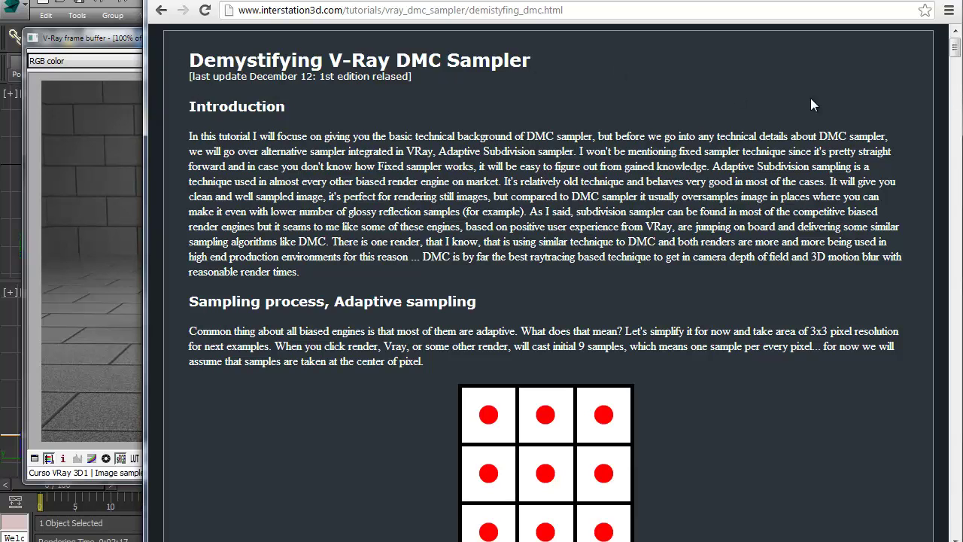
pyautogui.moveTo(954, 53); pyautogui.dragTo(877, 530)
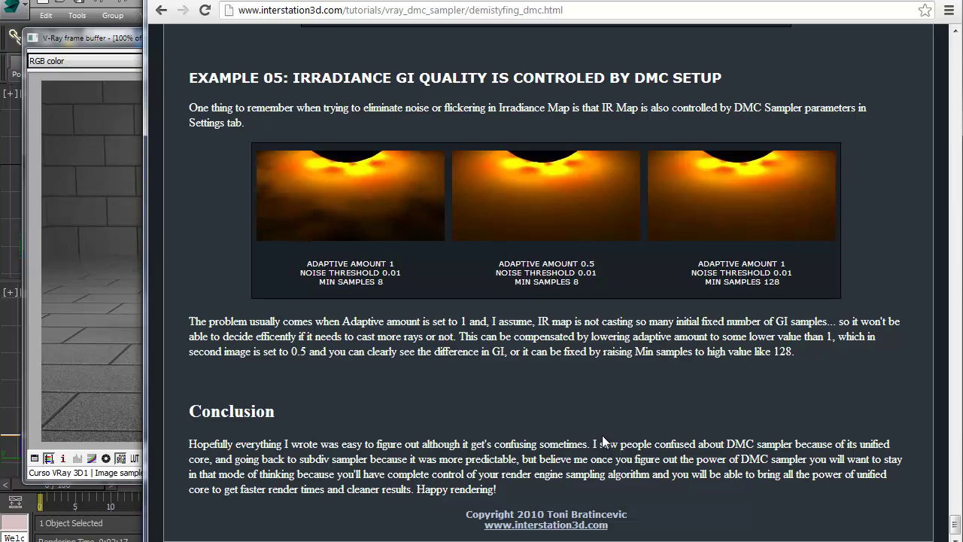
pyautogui.moveTo(954, 525); pyautogui.dragTo(939, 242)
pyautogui.scroll(20, 939, 242)
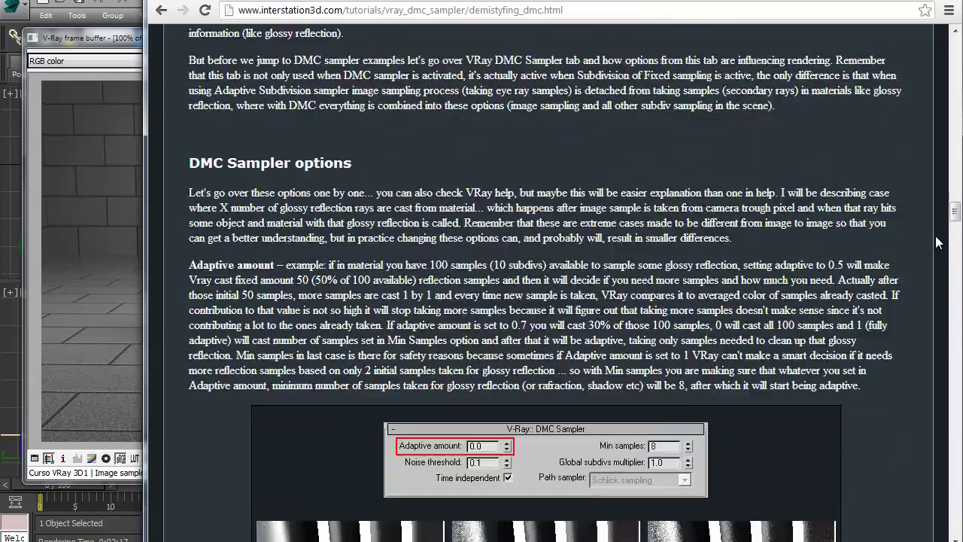
pyautogui.scroll(15, 938, 238)
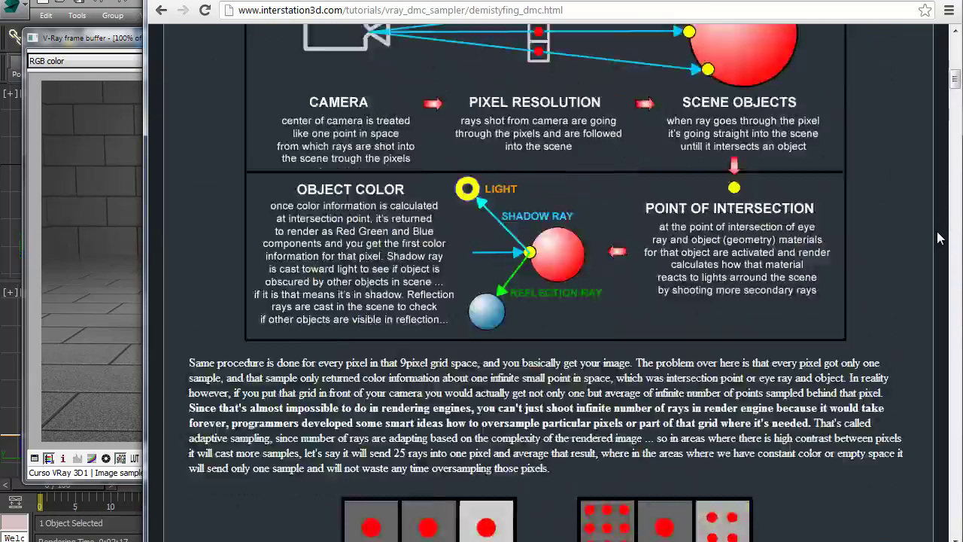
pyautogui.scroll(-5, 744, 274)
pyautogui.scroll(-13, 743, 274)
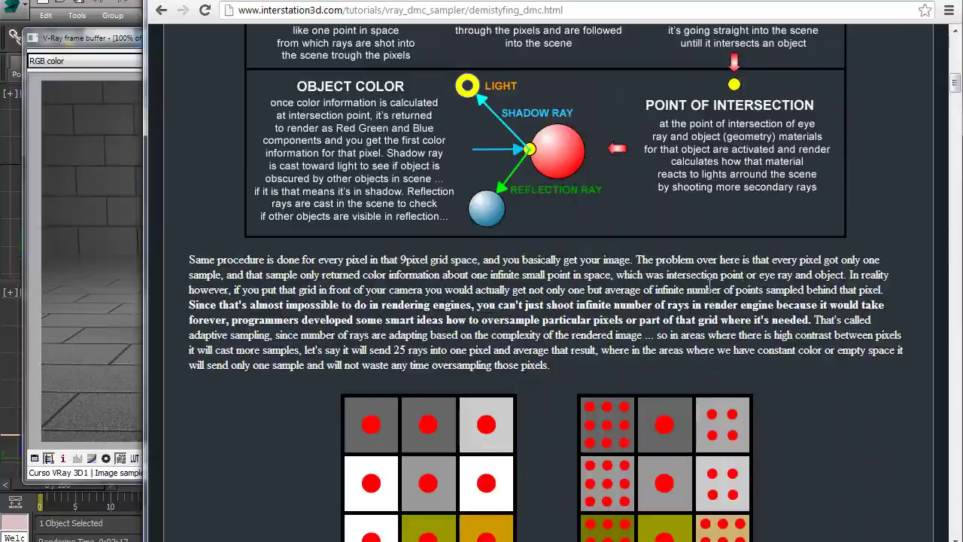
pyautogui.scroll(-9, 662, 286)
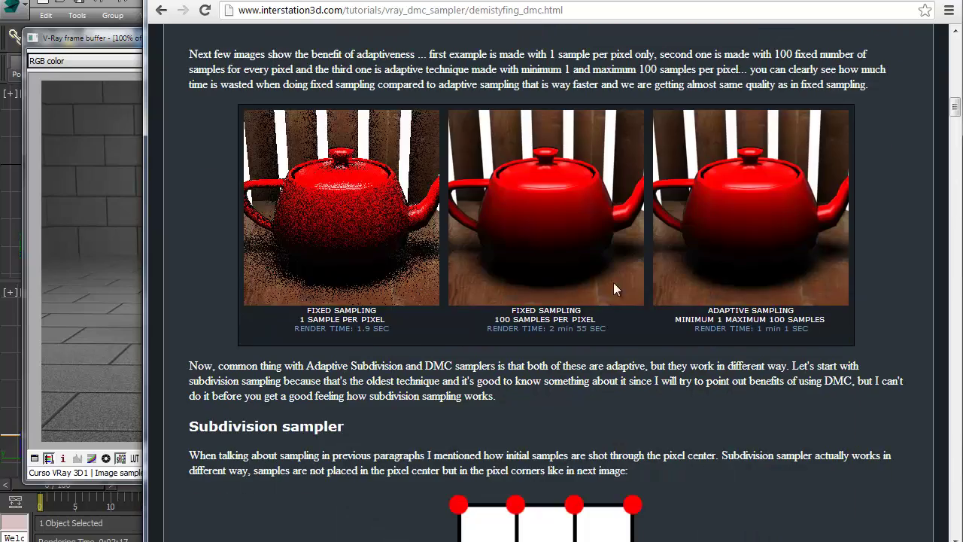
pyautogui.scroll(-1, 544, 278)
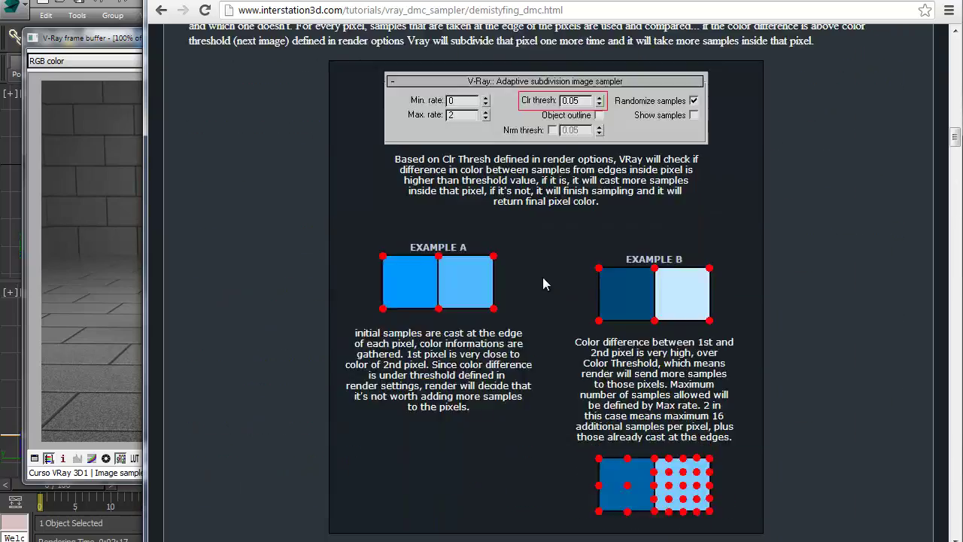
pyautogui.scroll(20, 544, 277)
pyautogui.scroll(5, 547, 278)
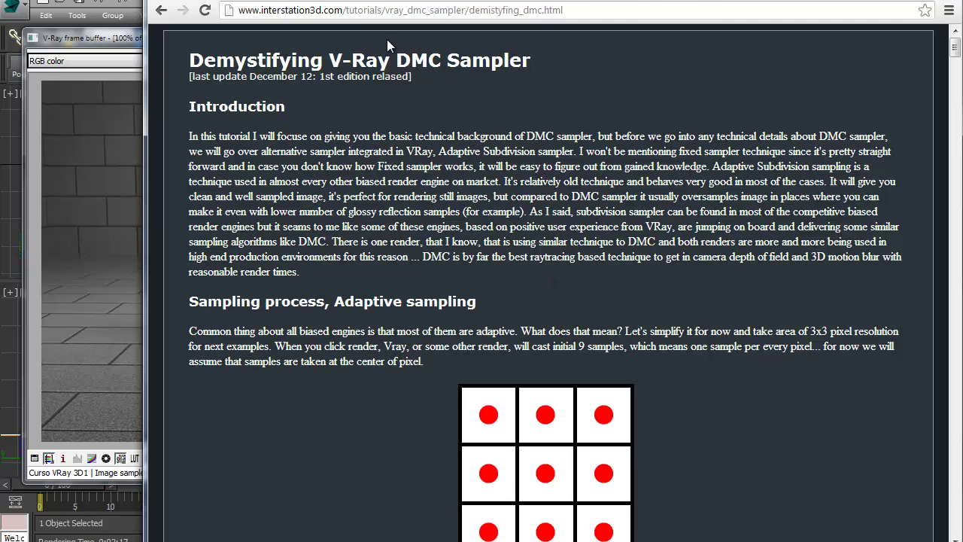
# Open the Portuguese translation of the DMC Sampler article and review its raytracing diagram, sampling grids and teapot comparison
pyautogui.hotkey('ctrl', 'Tab')
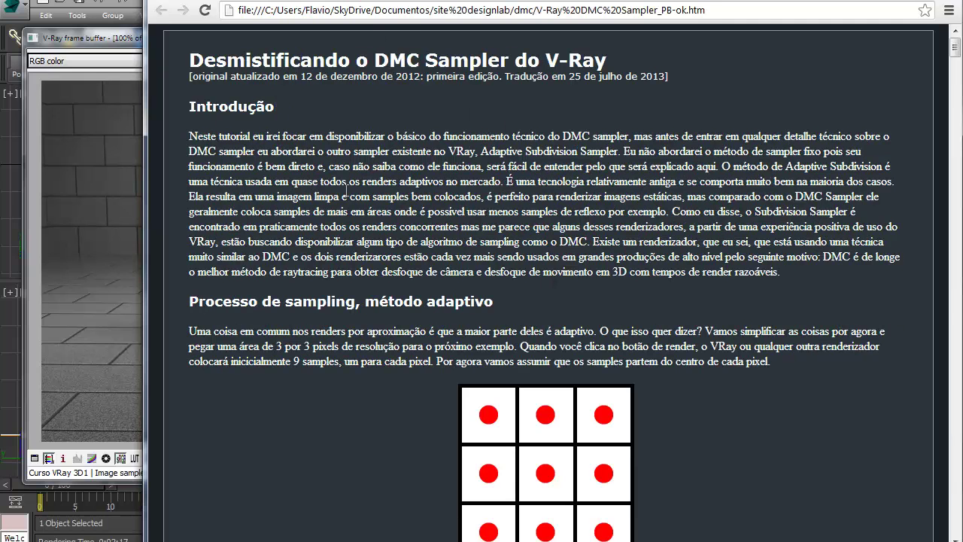
pyautogui.scroll(-10, 734, 293)
pyautogui.scroll(-7, 734, 292)
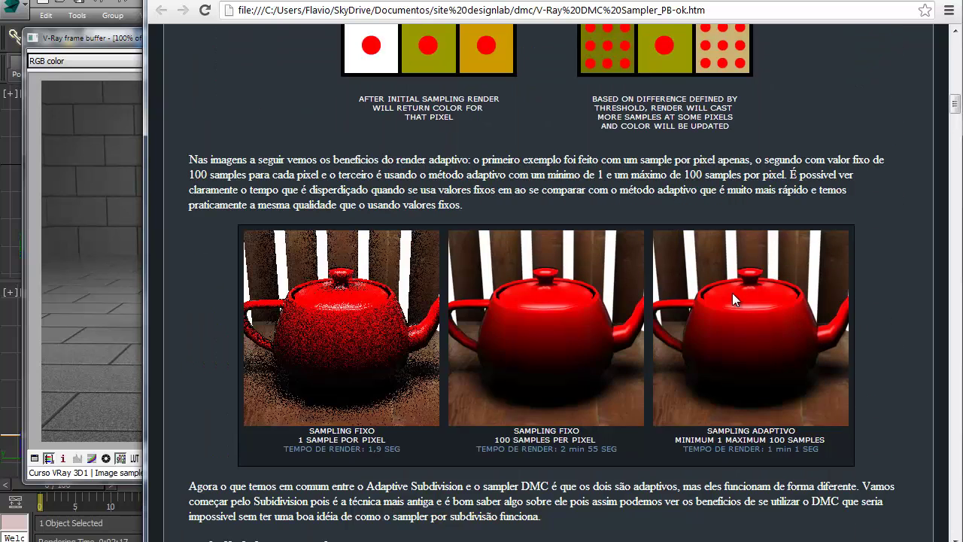
pyautogui.scroll(17, 703, 276)
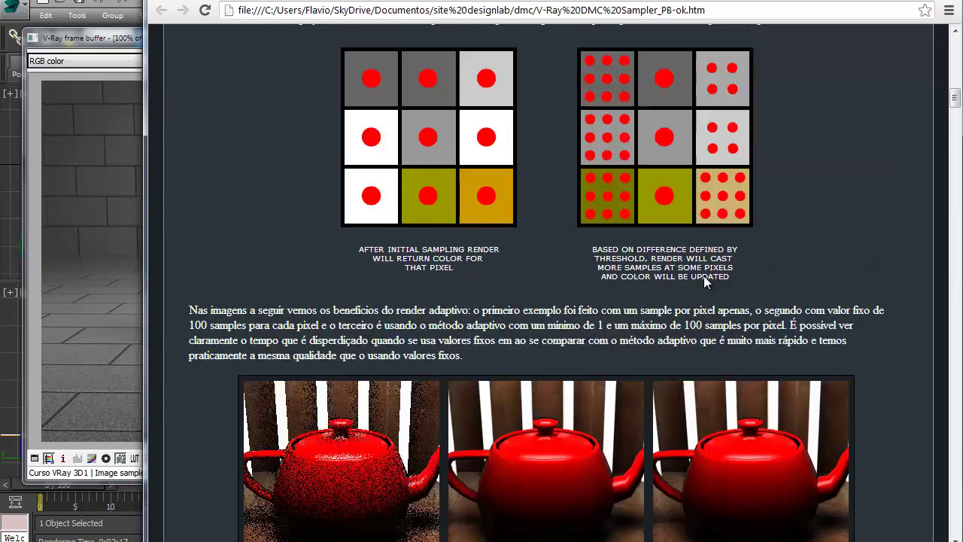
pyautogui.scroll(-12, 704, 277)
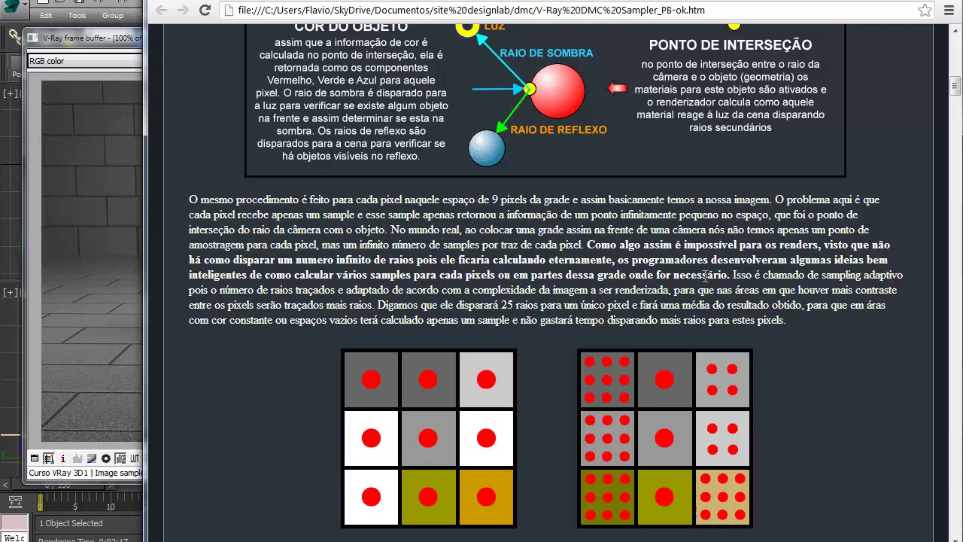
pyautogui.scroll(12, 704, 276)
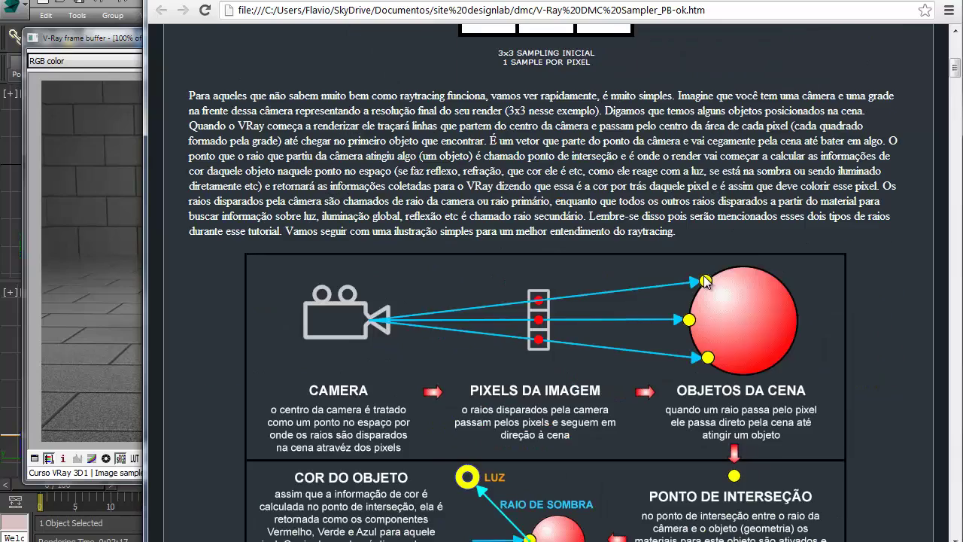